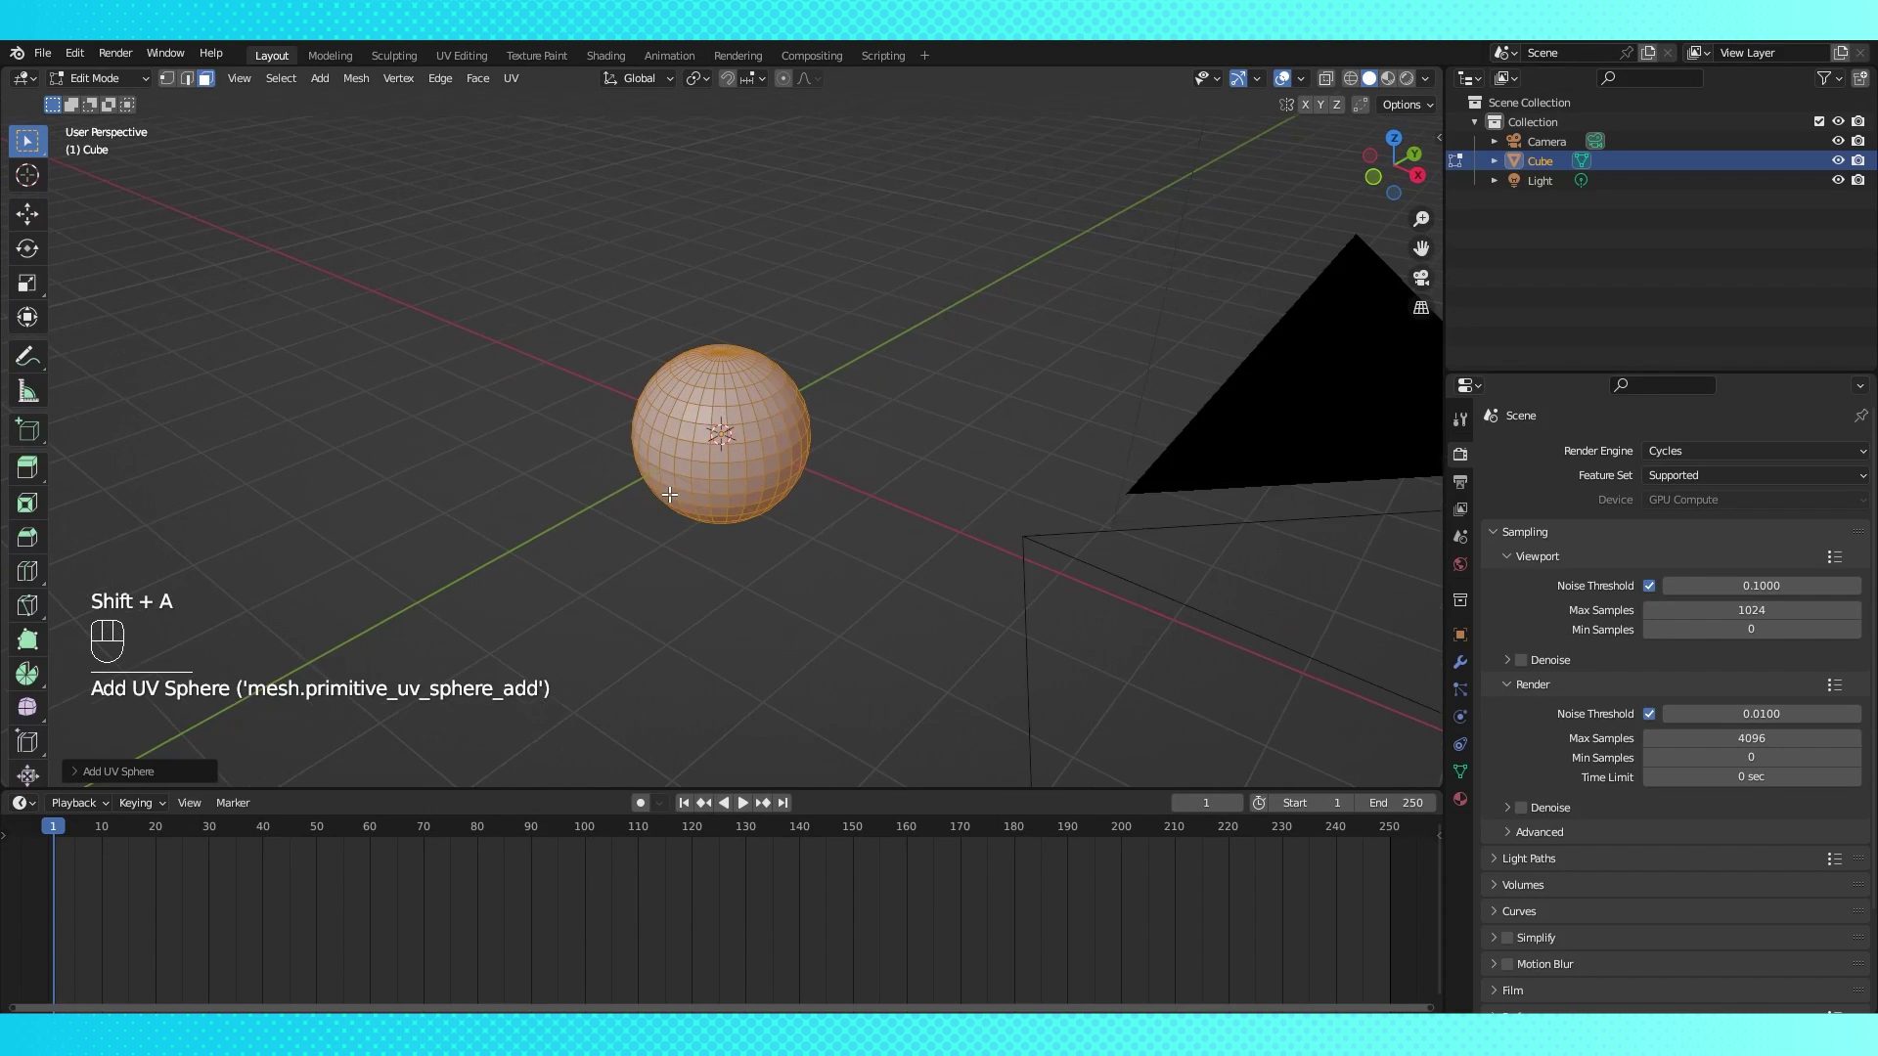
- Return the UV sphere to Object Mode
{"action": "middle_click_drag", "start_coordinate": [680, 495], "coordinate": [738, 432]}
{"action": "key", "text": "Tab"}
{"action": "middle_click_drag", "start_coordinate": [840, 477], "coordinate": [845, 485]}
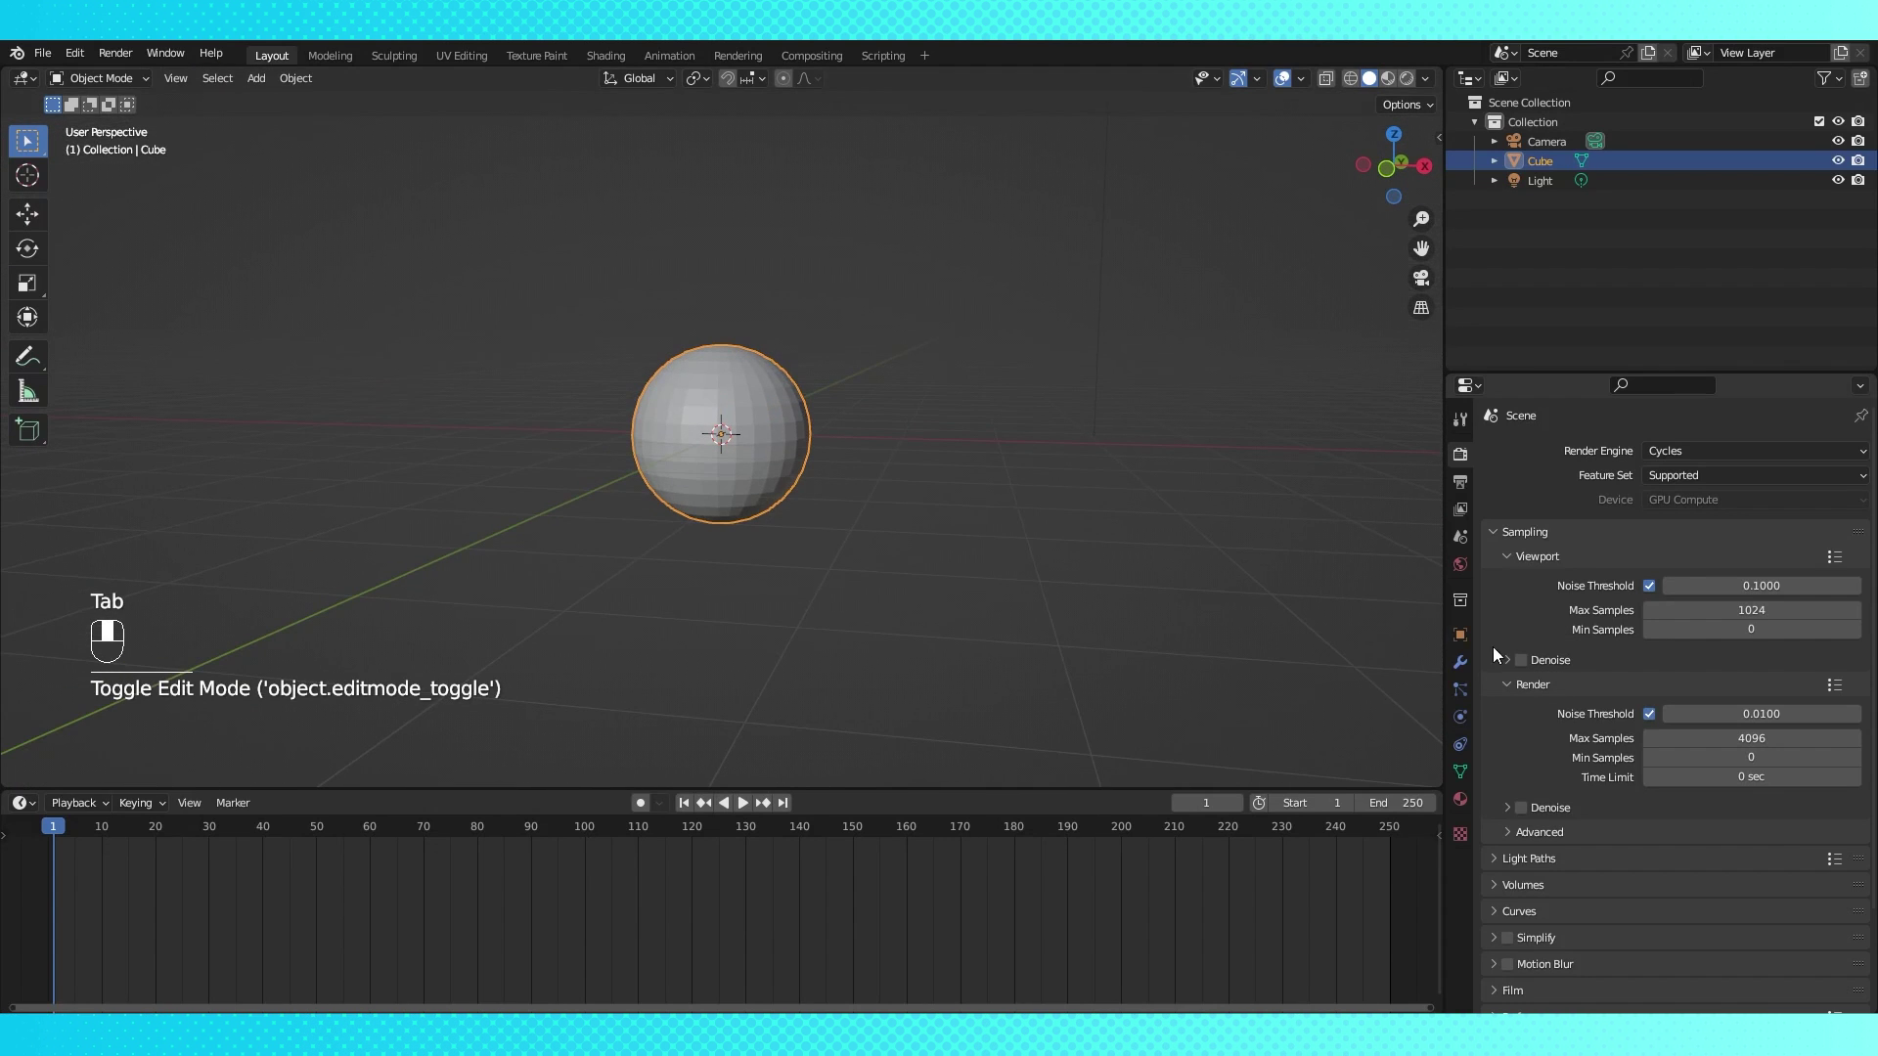
{"action": "left_click", "coordinate": [1460, 663]}
{"action": "left_click", "coordinate": [1591, 451]}
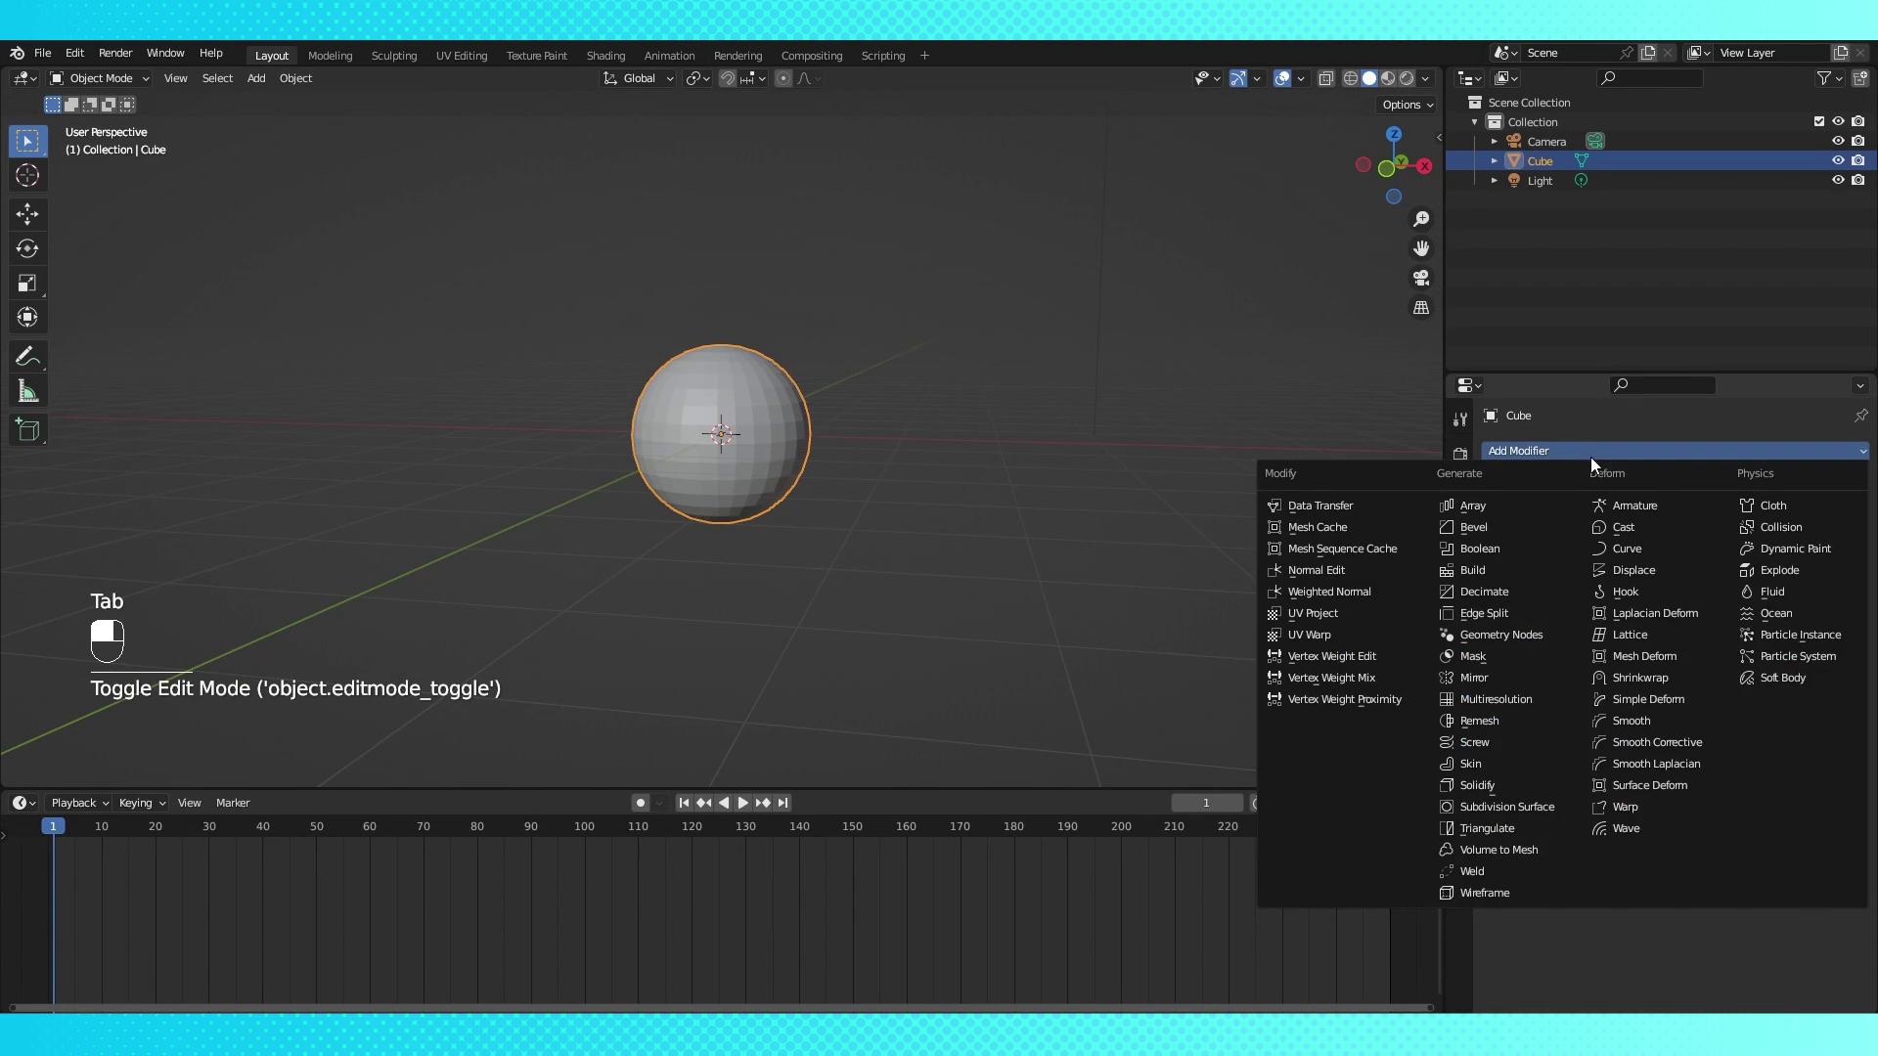
{"action": "left_click", "coordinate": [1498, 569]}
{"action": "mouse_move", "coordinate": [1800, 537]}
{"action": "left_mouse_down"}
{"action": "mouse_move", "coordinate": [1653, 537]}
{"action": "mouse_move", "coordinate": [1832, 537]}
{"action": "left_mouse_up"}
{"action": "left_click", "coordinate": [1706, 519]}
{"action": "middle_click_drag", "start_coordinate": [1360, 533], "coordinate": [1125, 504]}
{"action": "left_click", "coordinate": [1831, 482]}
- Switch the Cycles feature set to Experimental
{"action": "left_click", "coordinate": [1460, 454]}
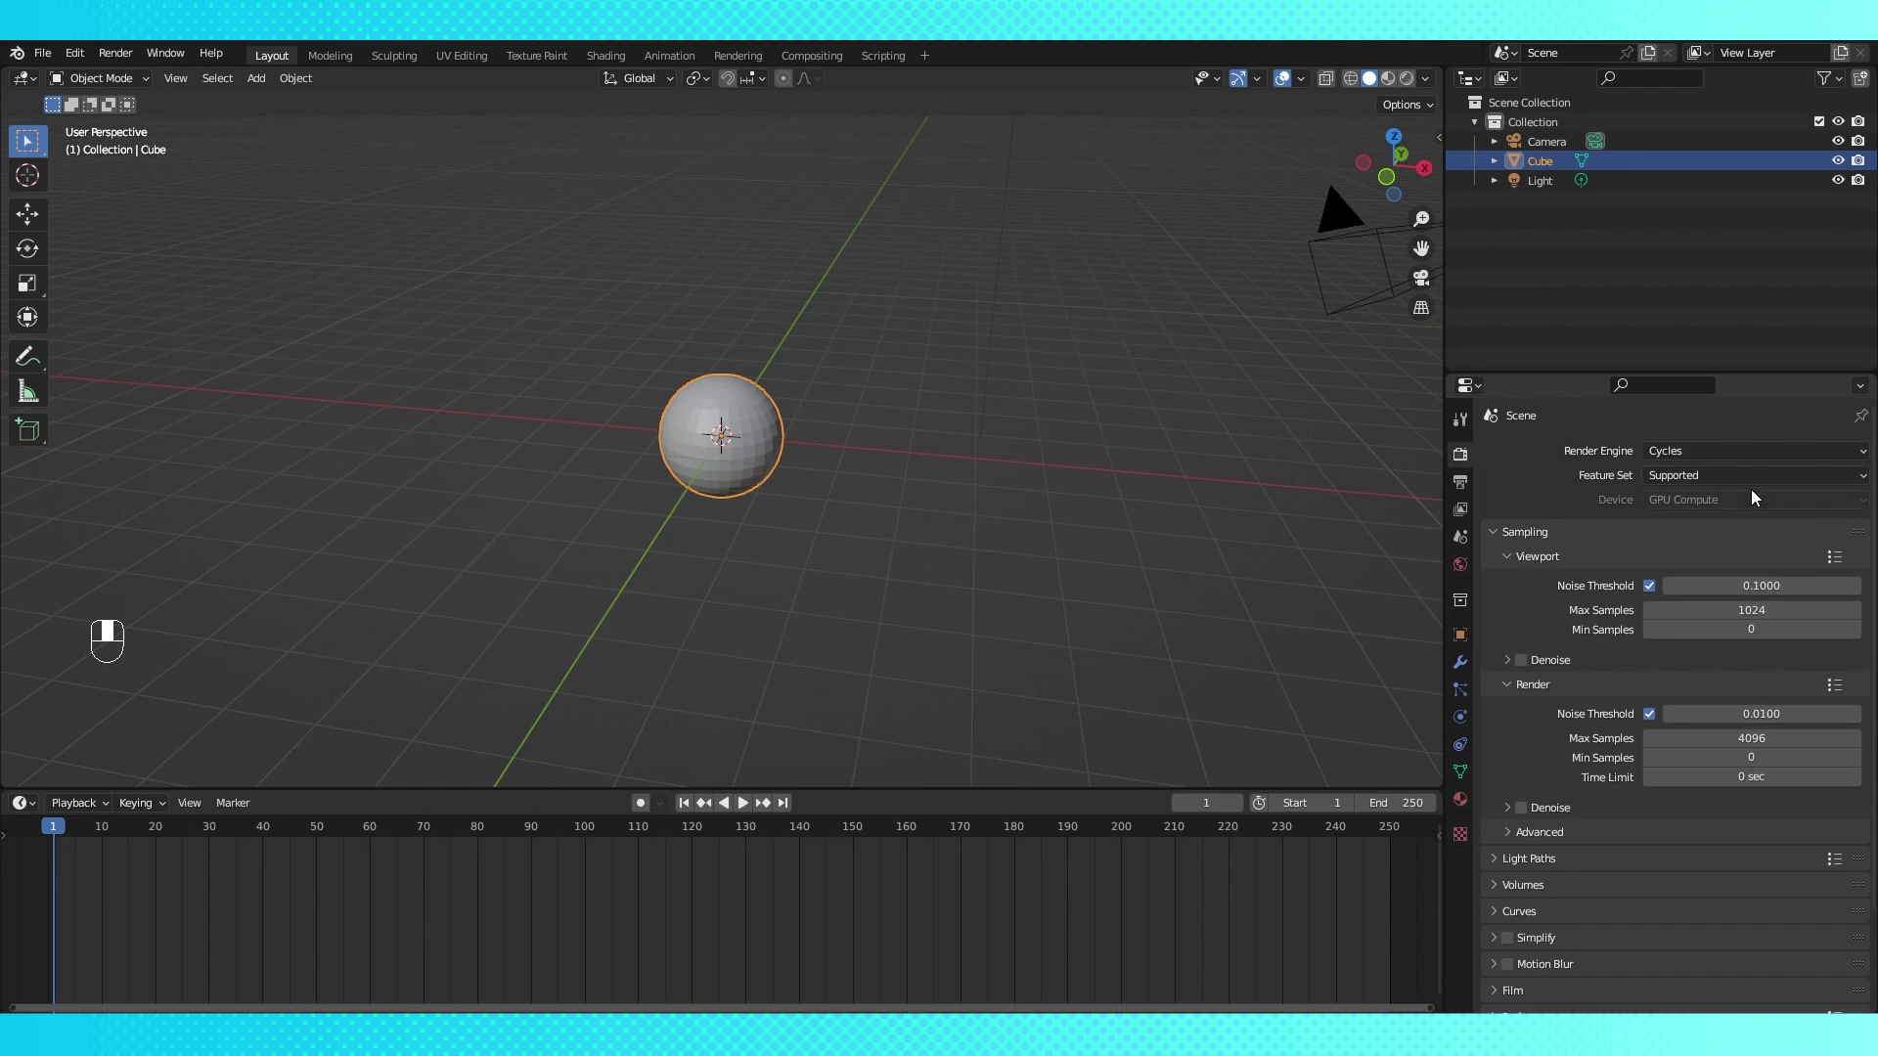
{"action": "left_click", "coordinate": [1752, 476]}
{"action": "left_click", "coordinate": [1714, 519]}
- Add a Subdivision Surface modifier to the sphere, enable Adaptive Subdivision and set its viewport levels to 0
{"action": "left_click", "coordinate": [1461, 662]}
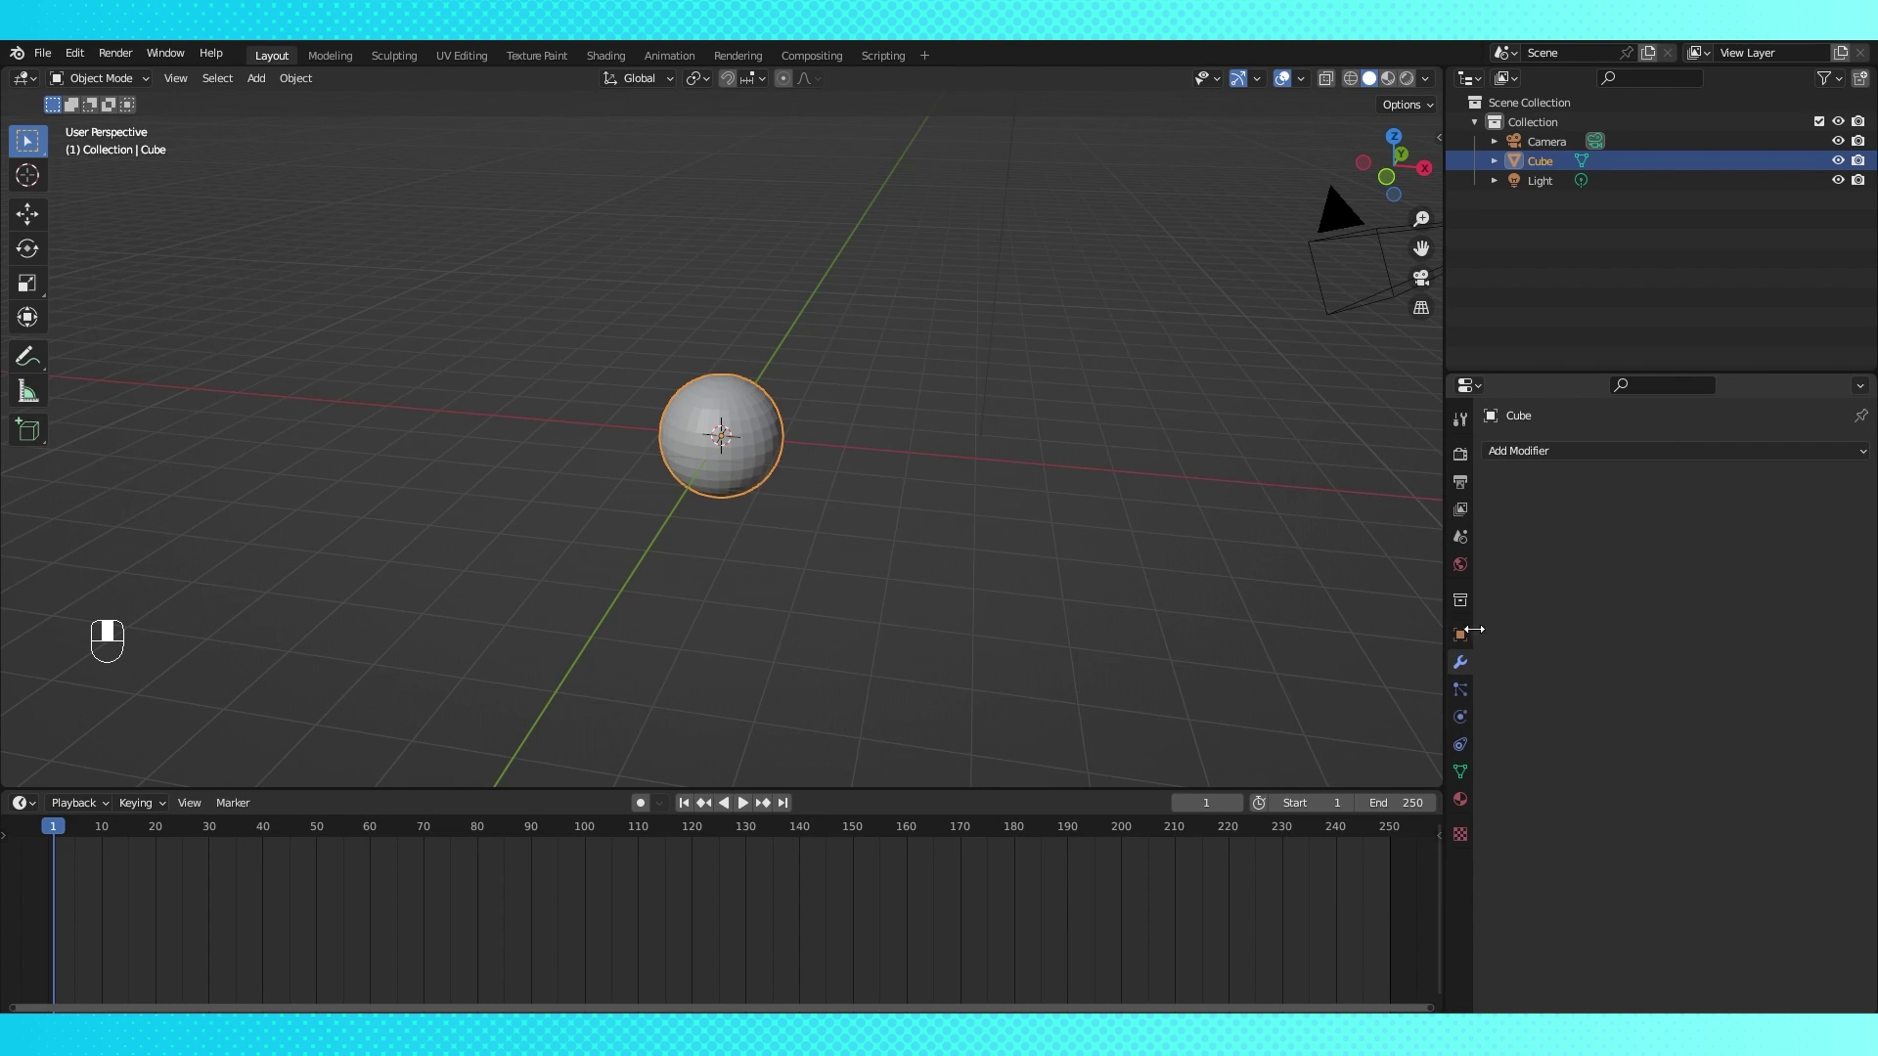
{"action": "left_click", "coordinate": [1617, 450]}
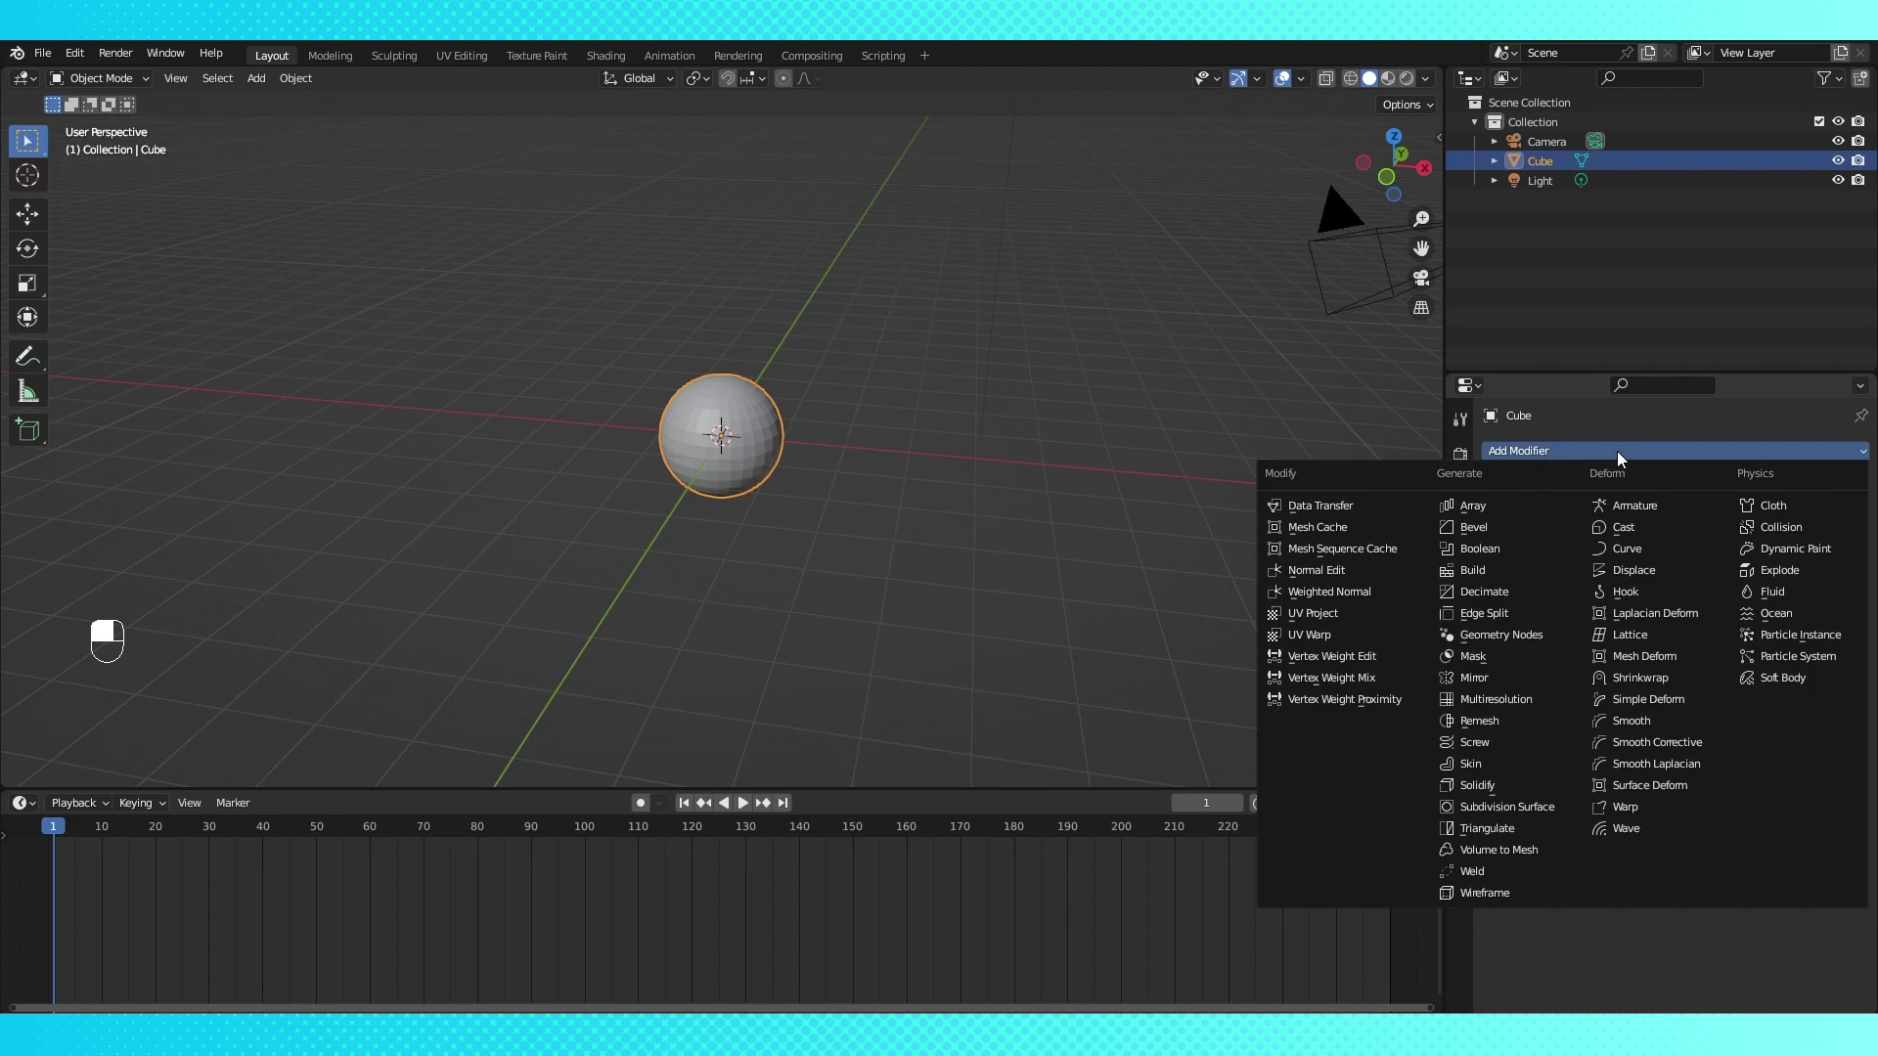
{"action": "left_click", "coordinate": [1526, 806]}
{"action": "scroll", "coordinate": [986, 484], "scroll_direction": "up", "scroll_amount": 3}
{"action": "left_click", "coordinate": [1643, 537]}
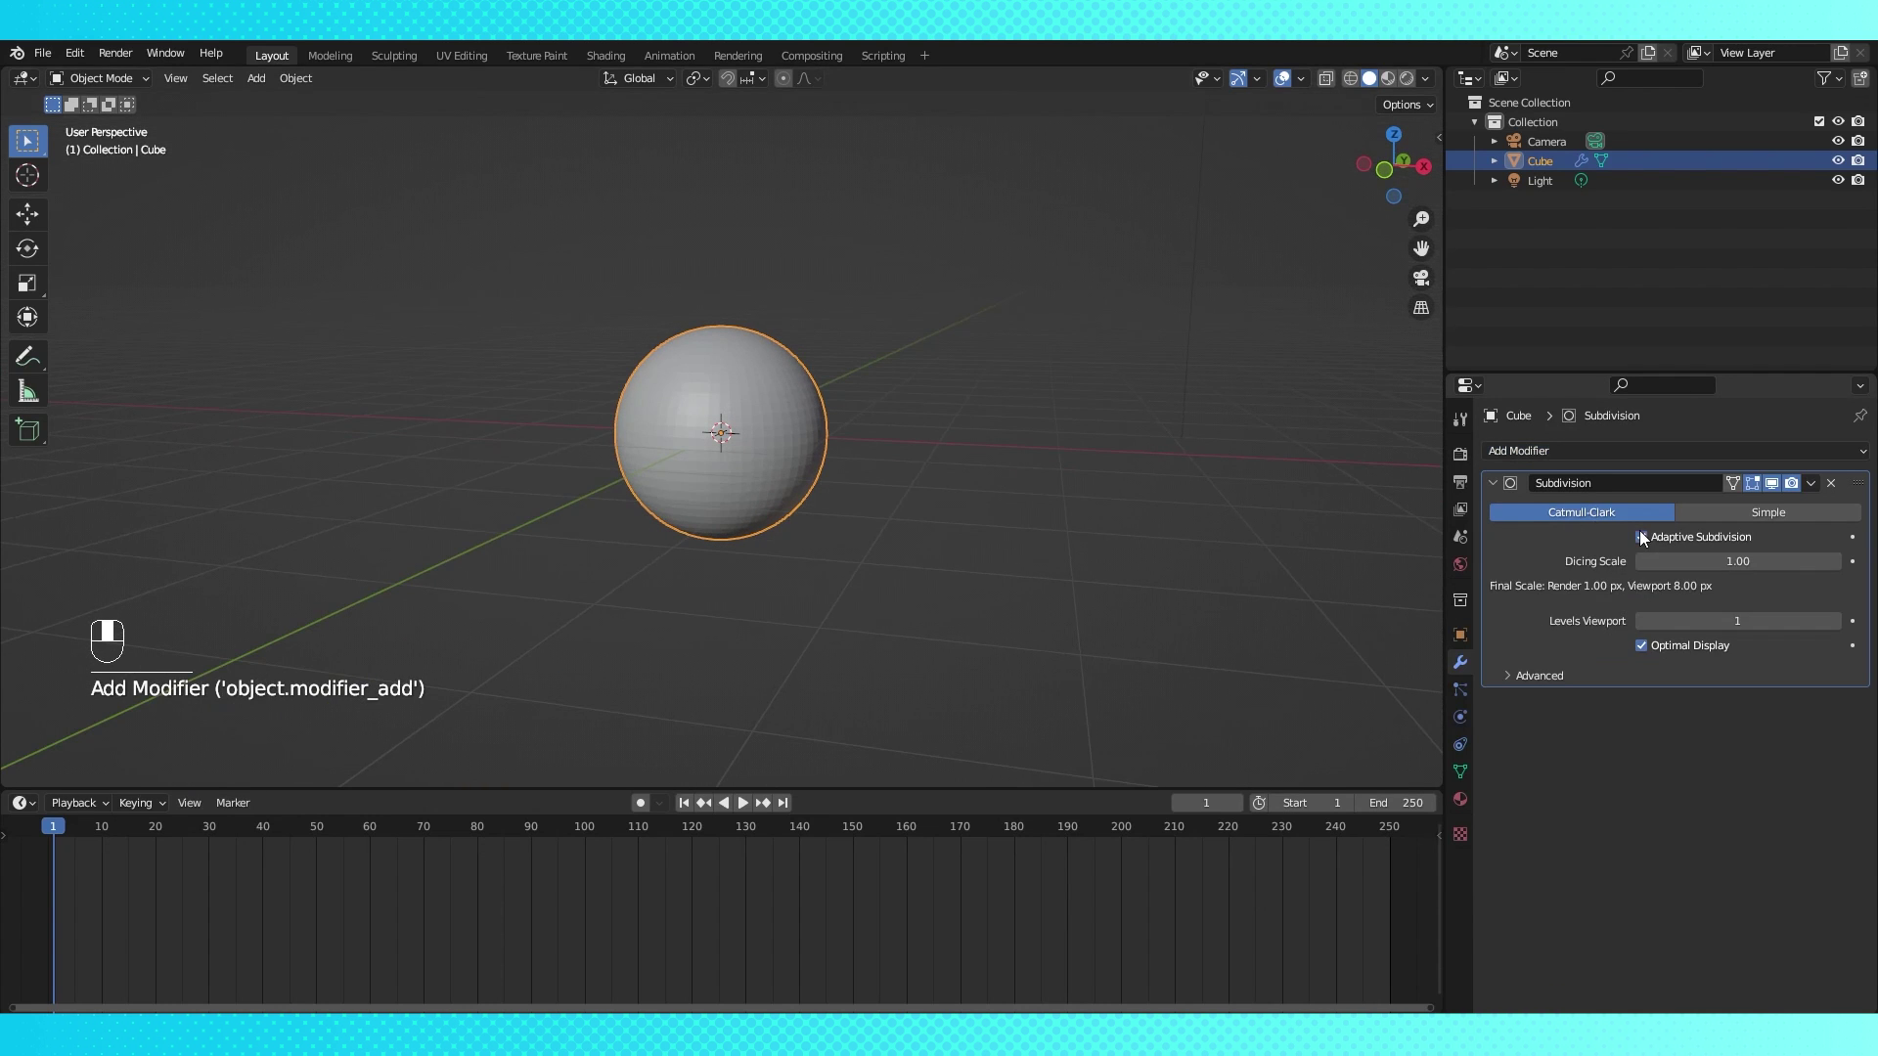
{"action": "left_click", "coordinate": [1642, 622]}
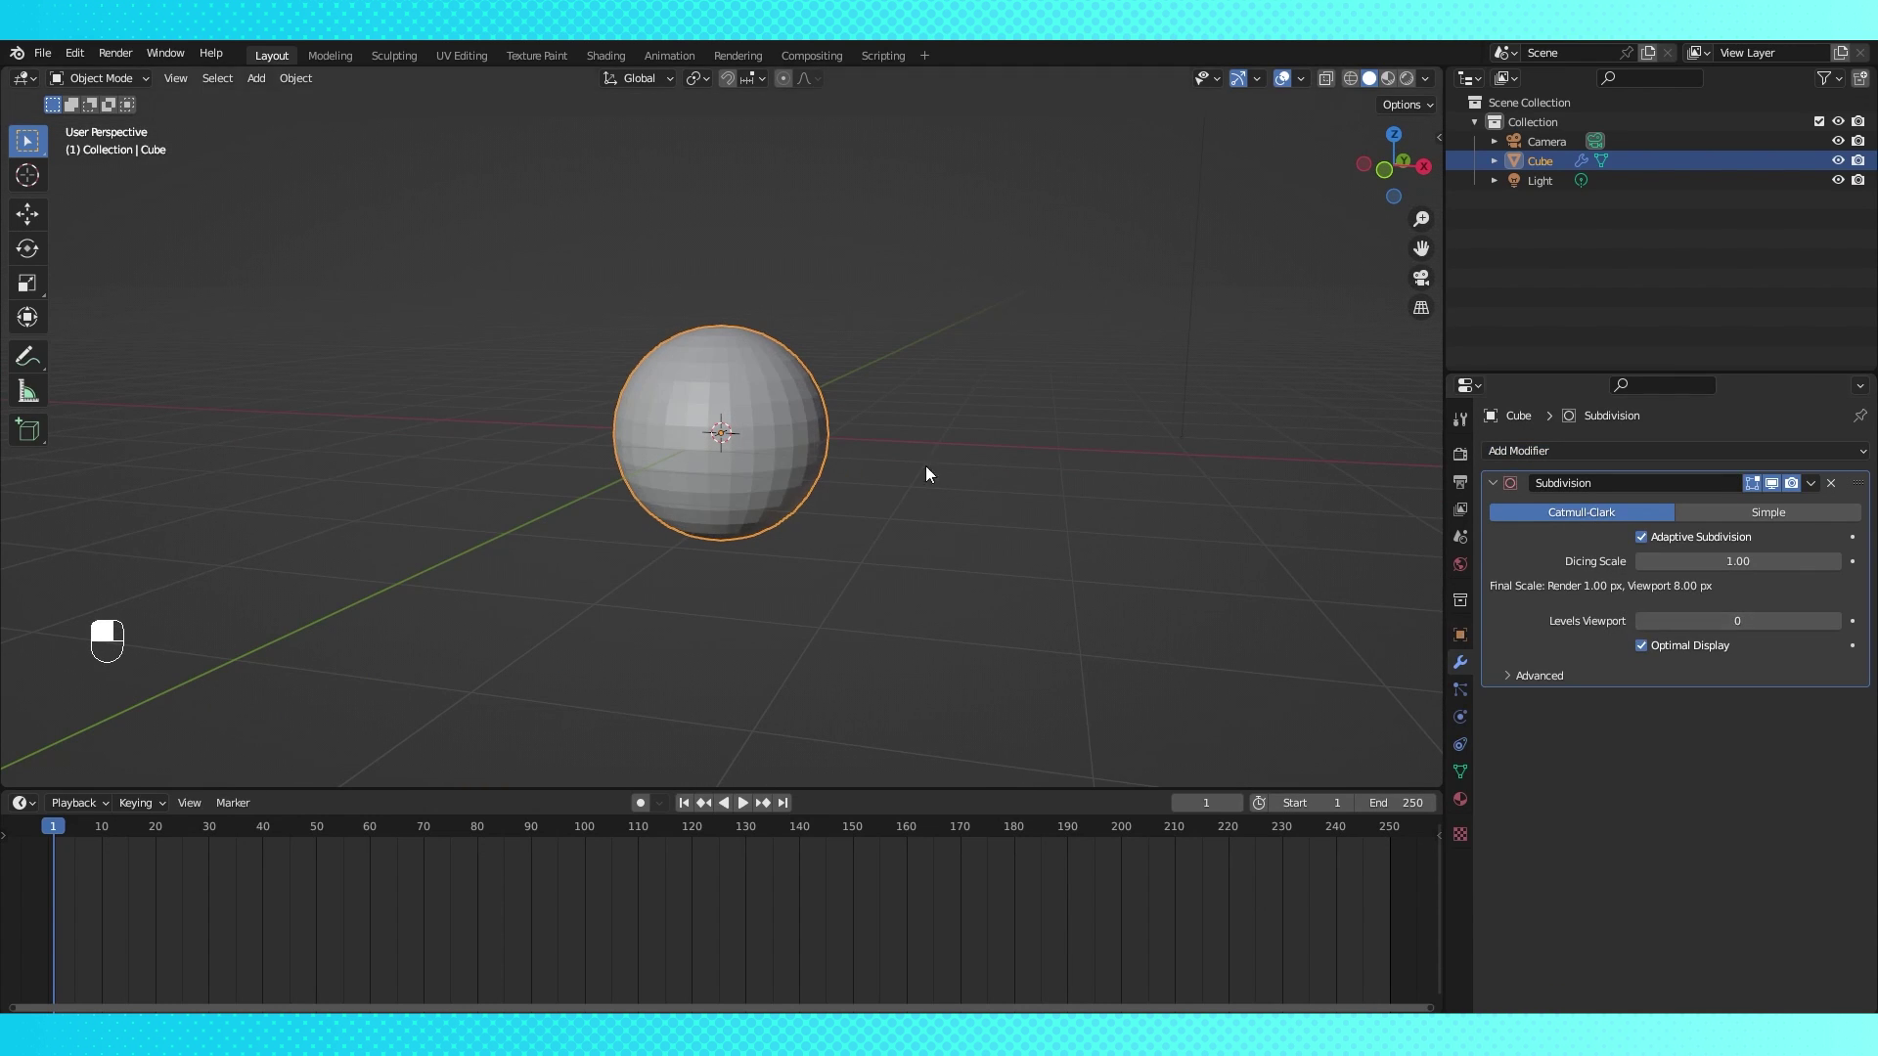
{"action": "middle_click_drag", "start_coordinate": [1106, 465], "coordinate": [1079, 491]}
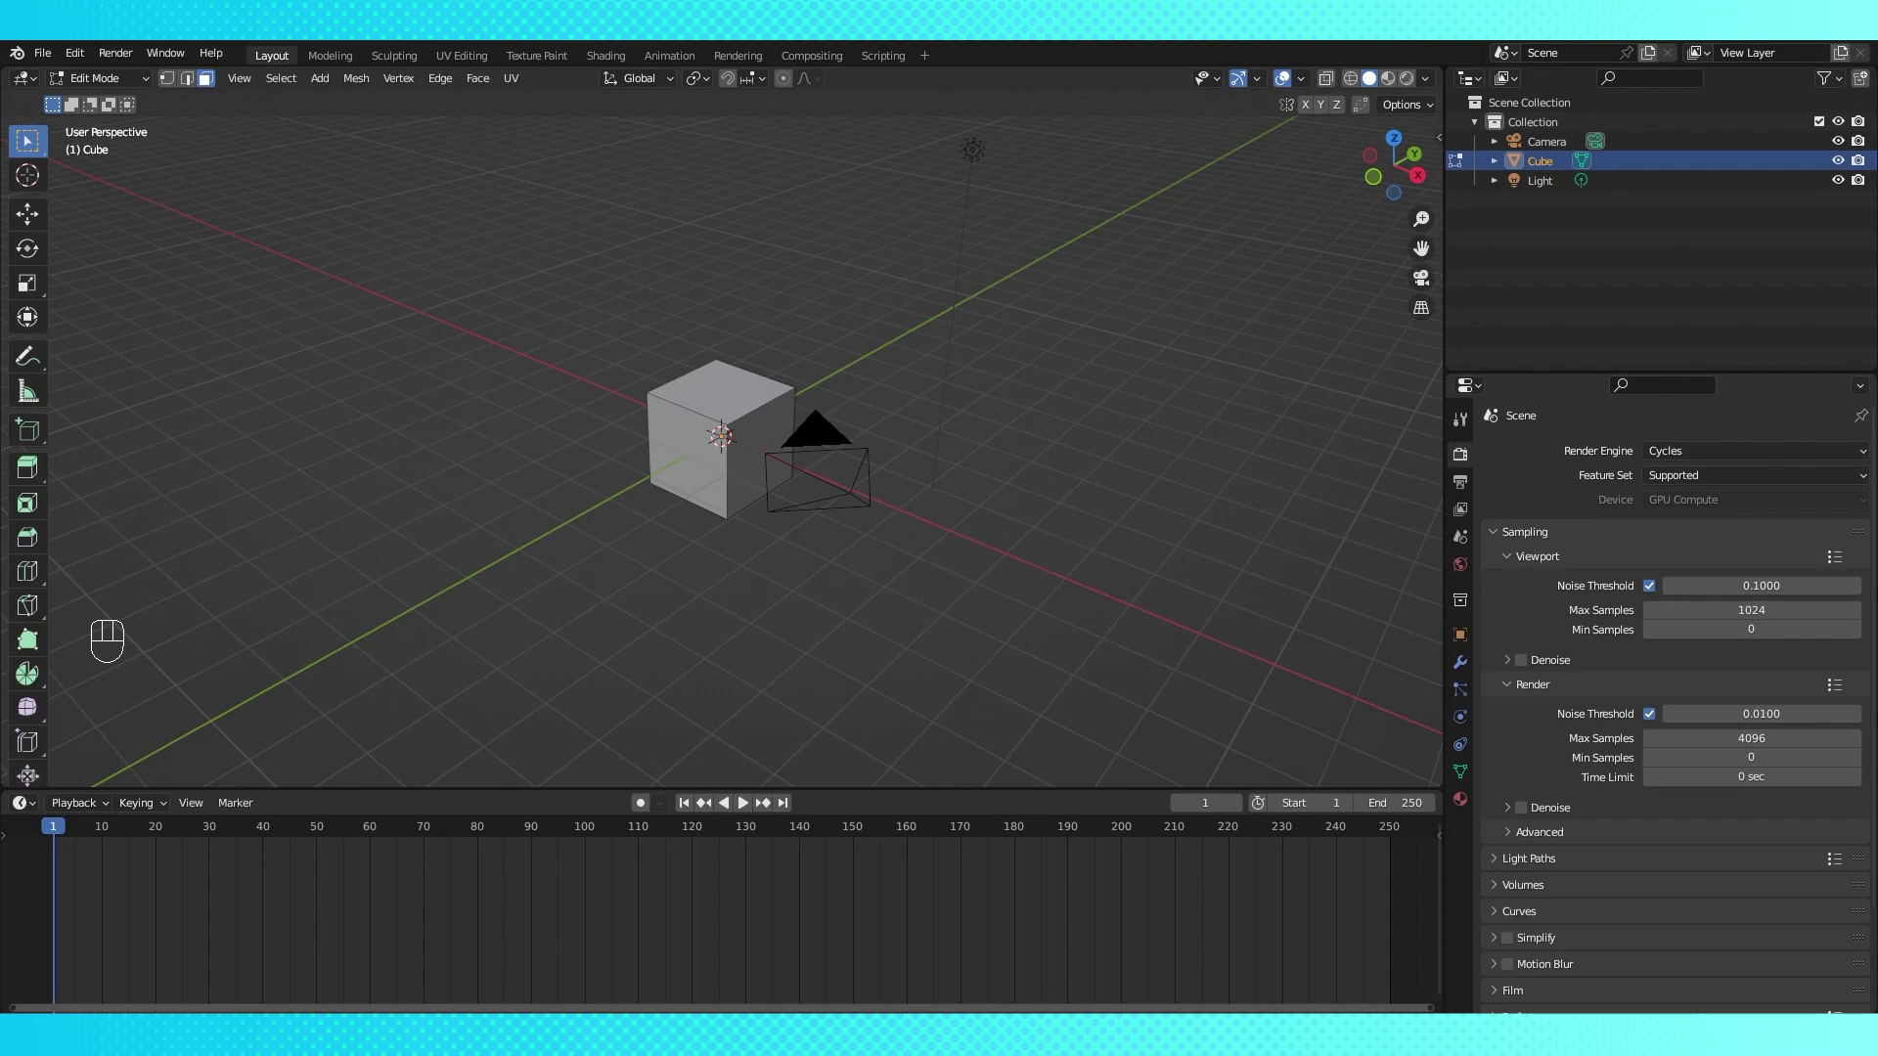
{"action": "left_click", "coordinate": [1461, 536]}
{"action": "left_click", "coordinate": [1460, 744]}
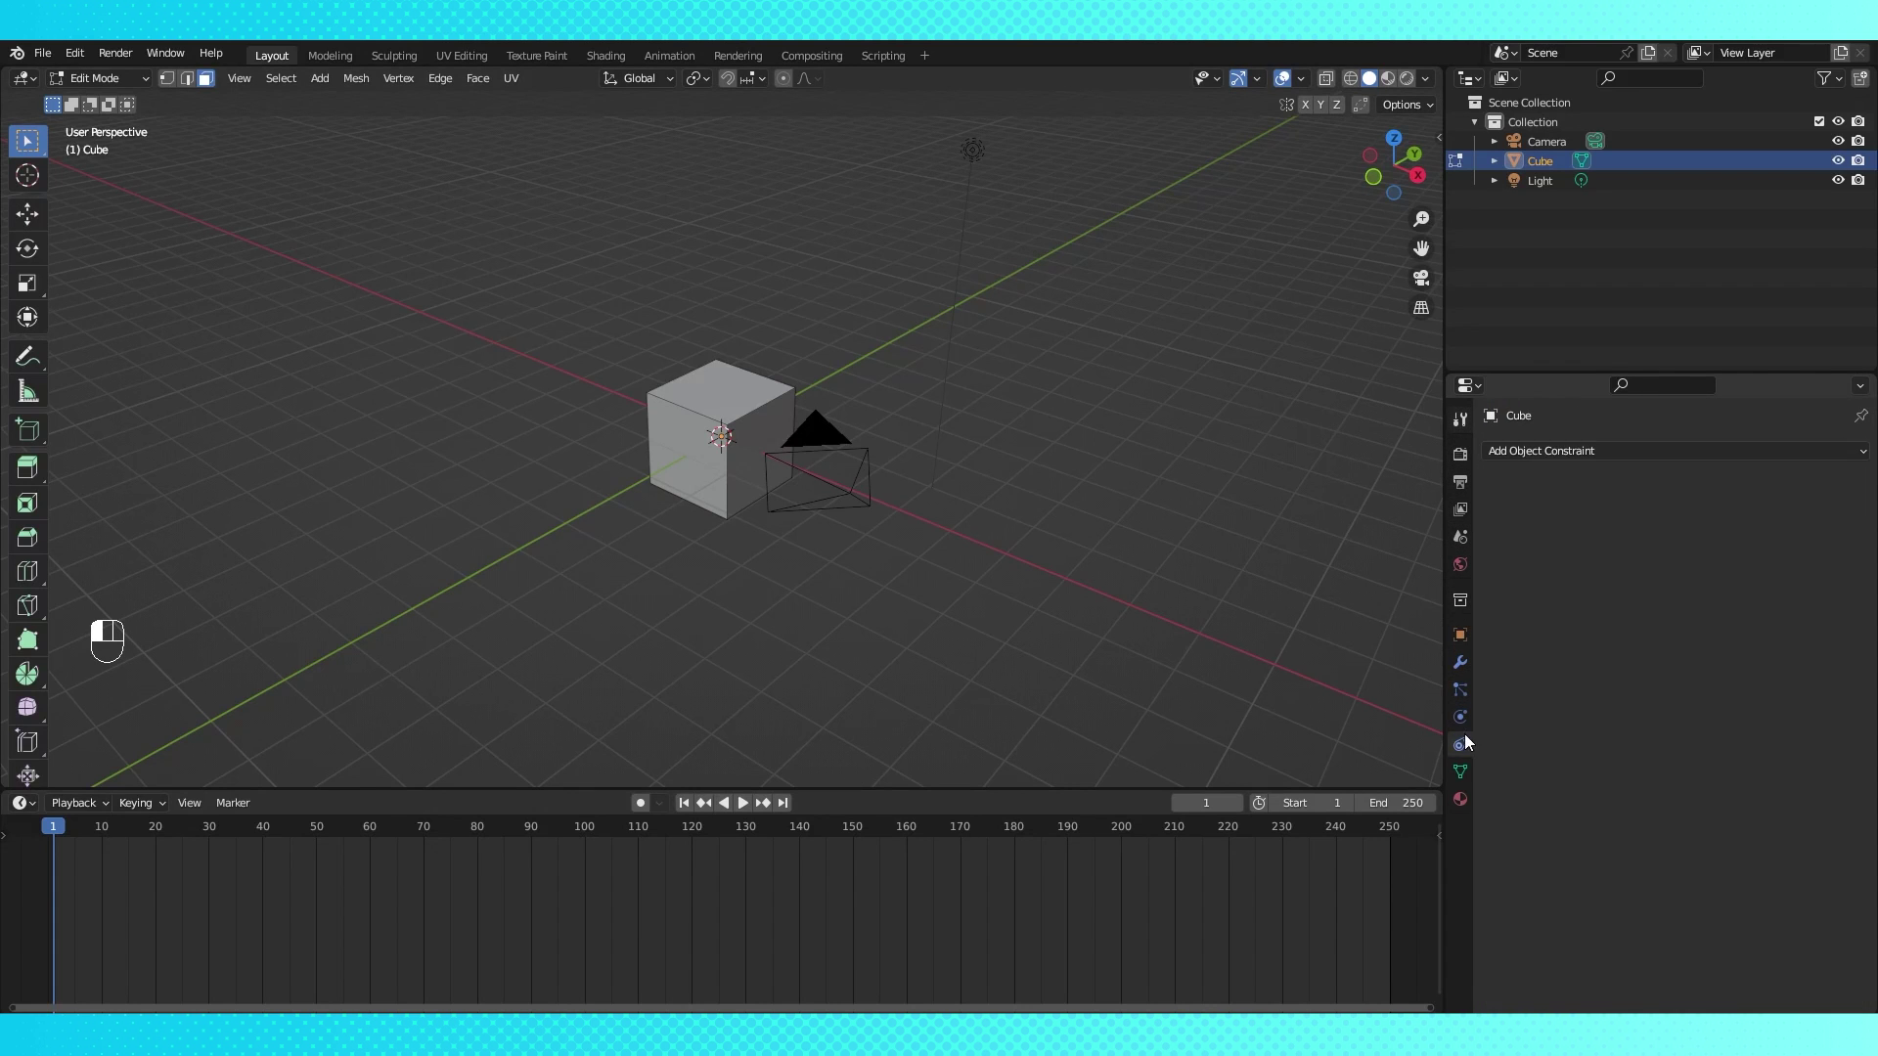
{"action": "left_click", "coordinate": [1460, 799]}
{"action": "left_click", "coordinate": [1460, 508]}
{"action": "left_click", "coordinate": [1461, 482]}
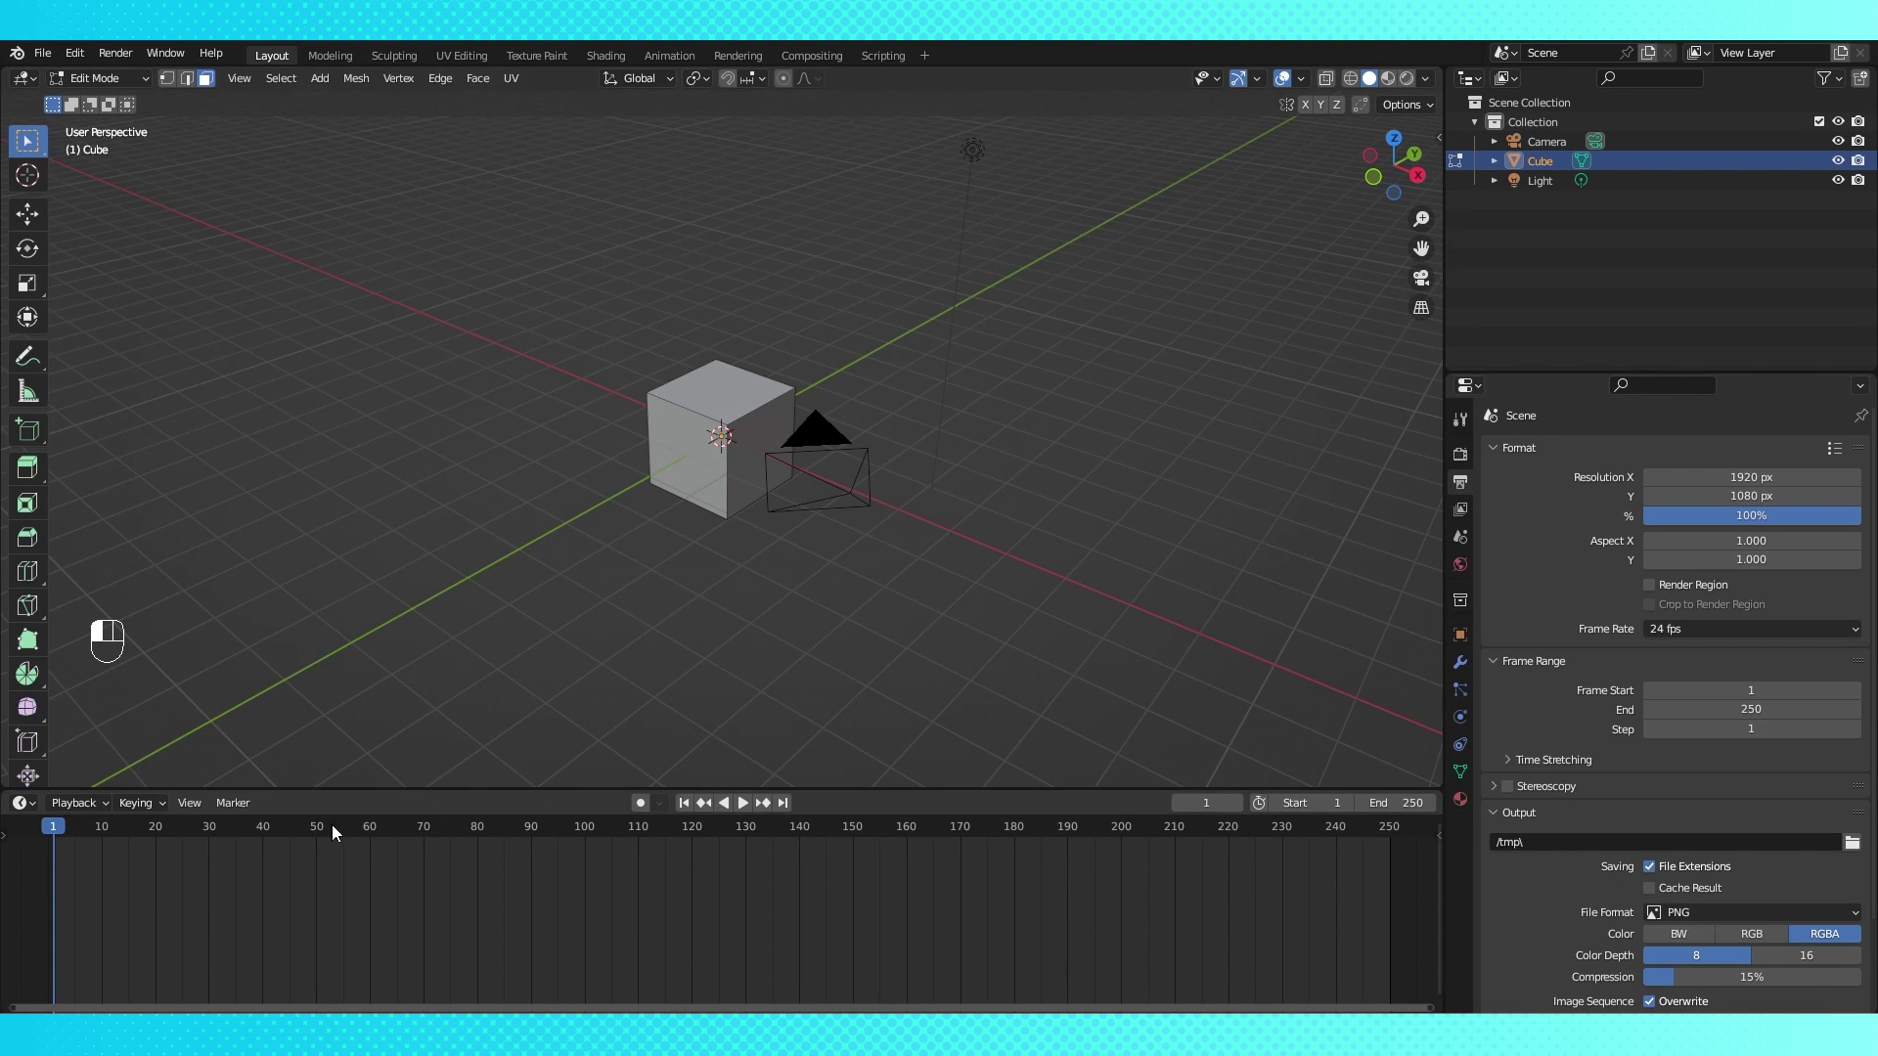
- Enlarge the timeline area and turn it into a Geometry Node Editor
{"action": "middle_click_drag", "start_coordinate": [864, 557], "coordinate": [868, 381], "text": "shift"}
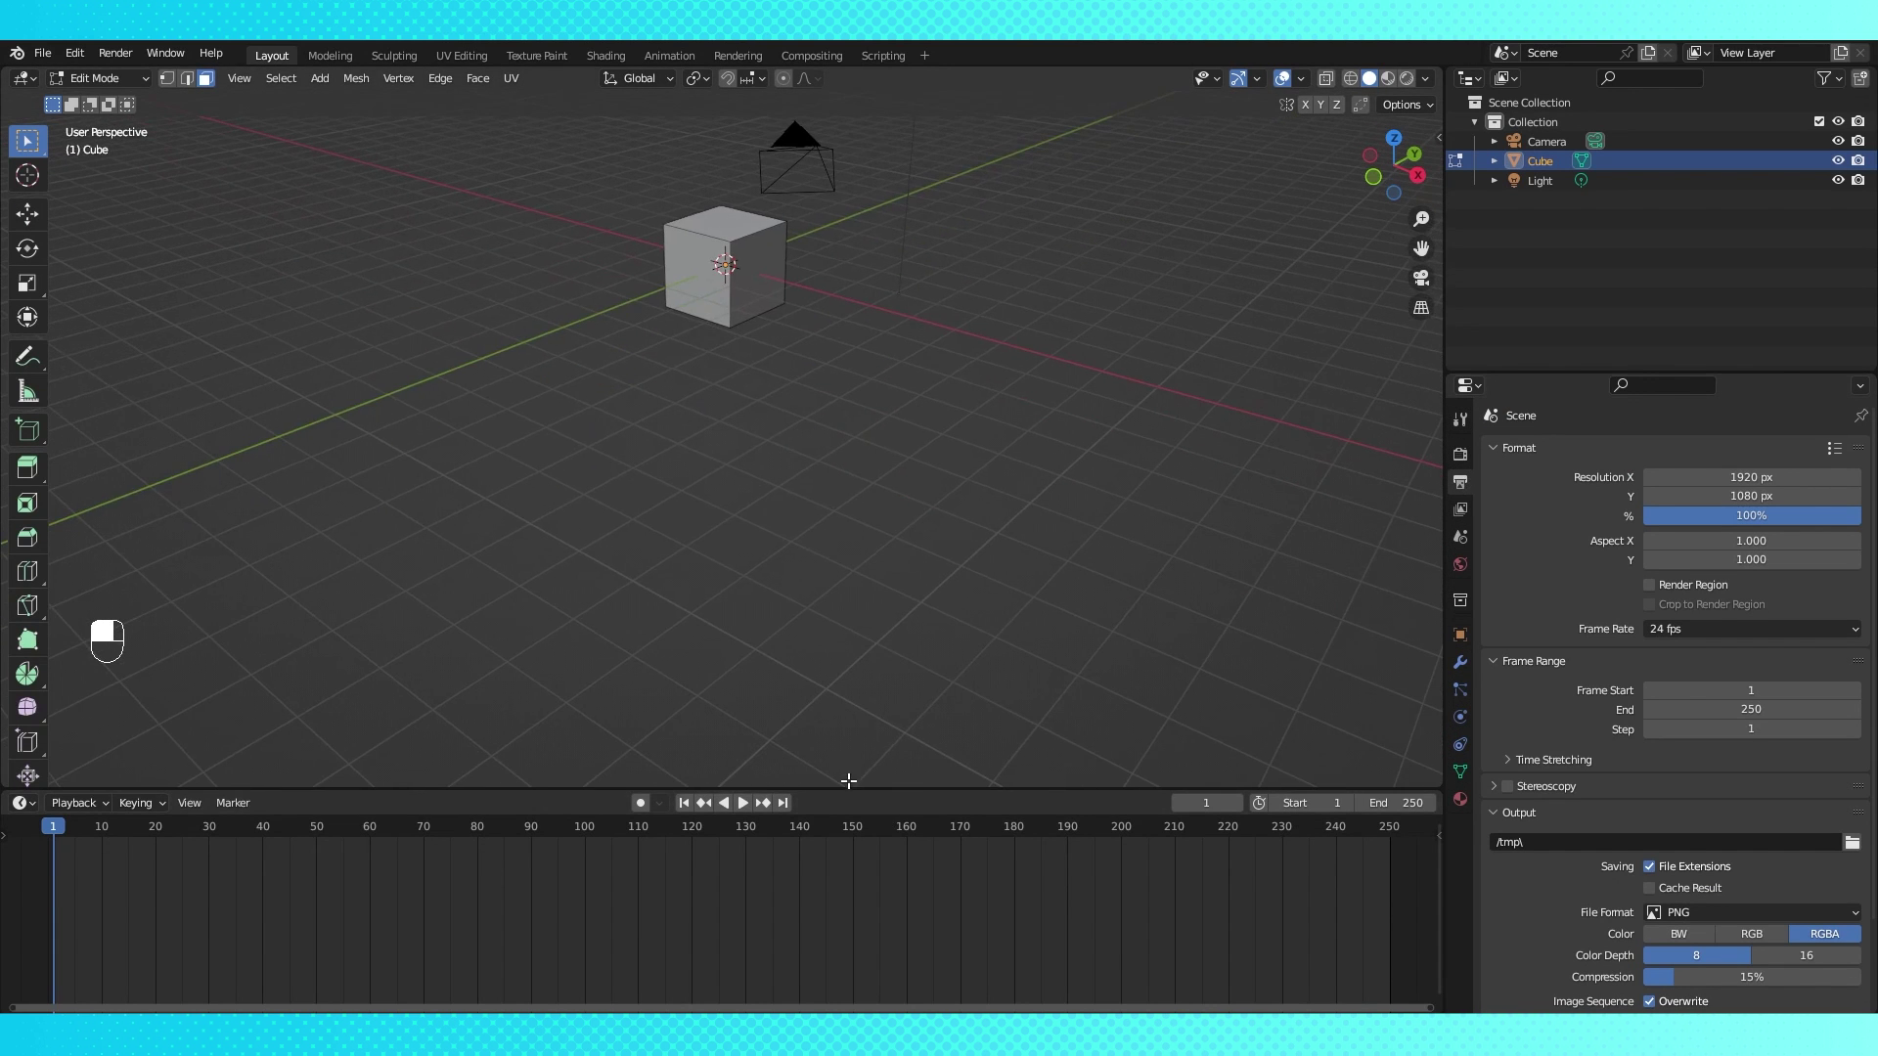
{"action": "left_click_drag", "start_coordinate": [848, 781], "coordinate": [884, 283]}
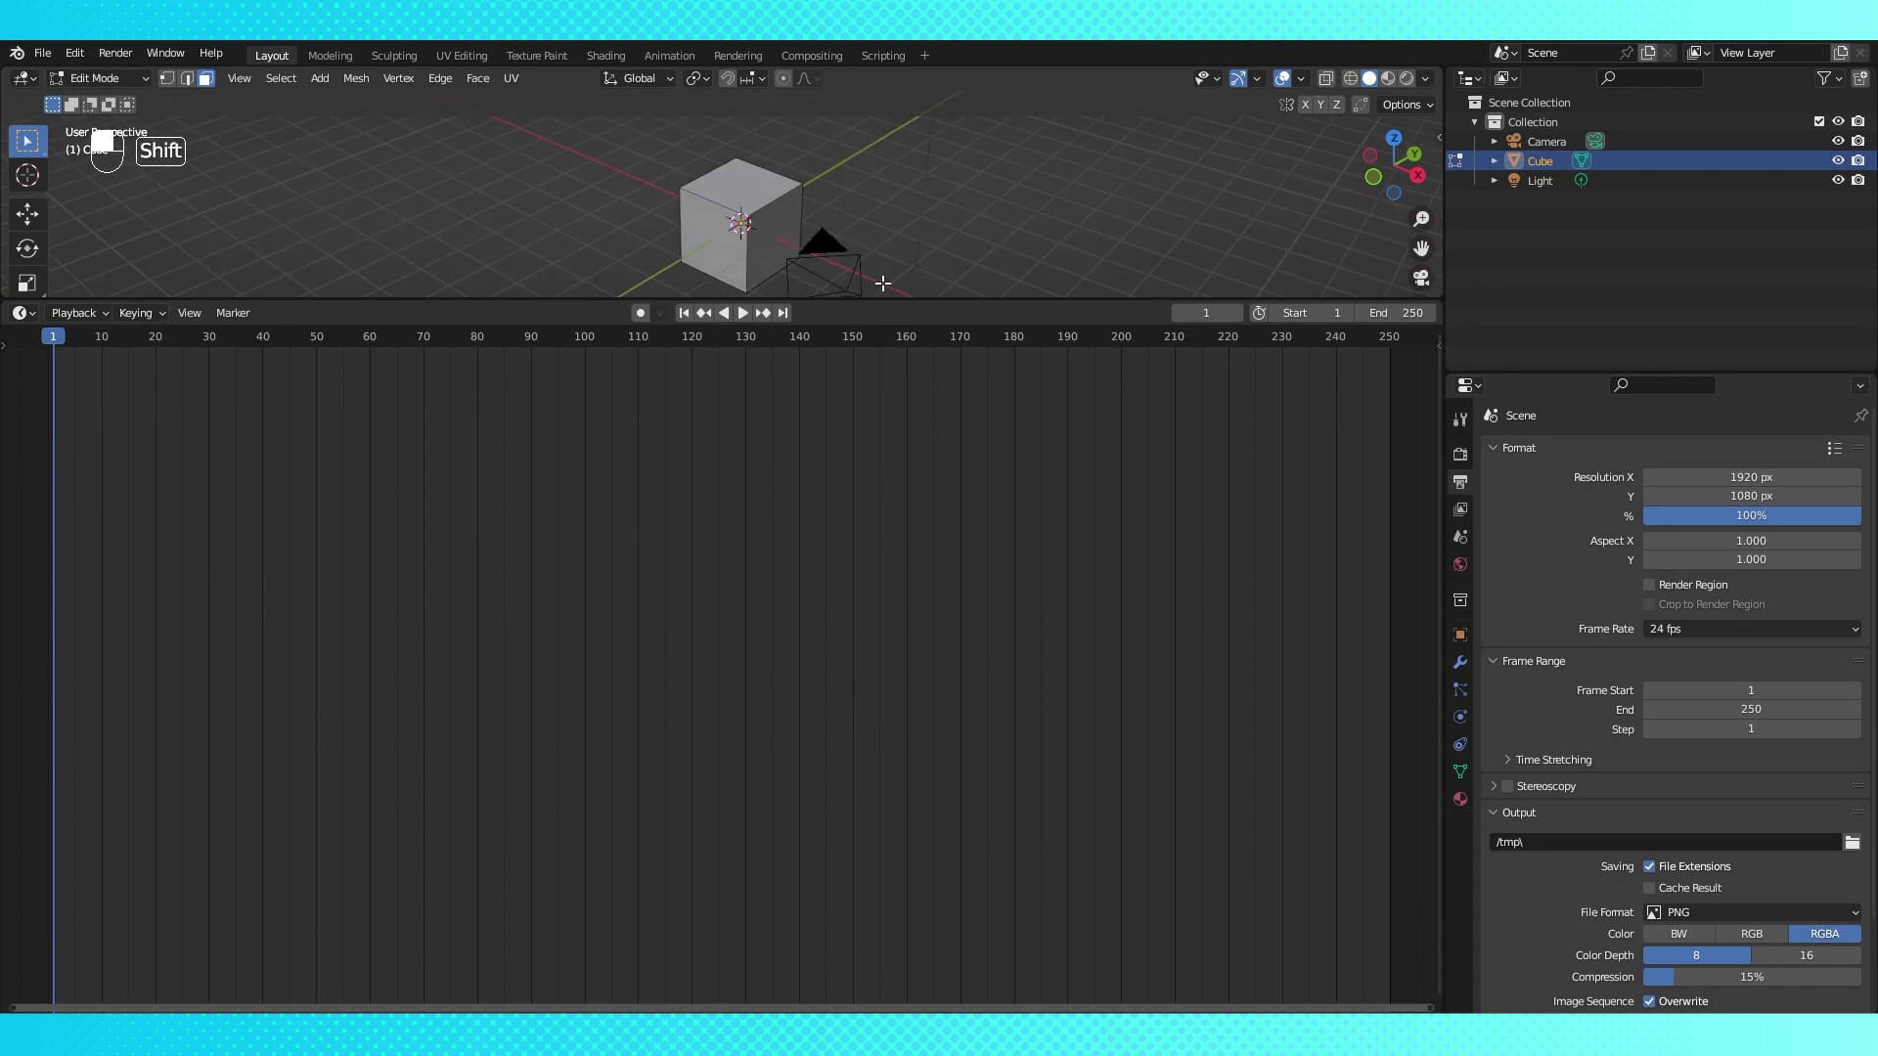
{"action": "left_click", "coordinate": [29, 315]}
{"action": "left_click", "coordinate": [91, 483]}
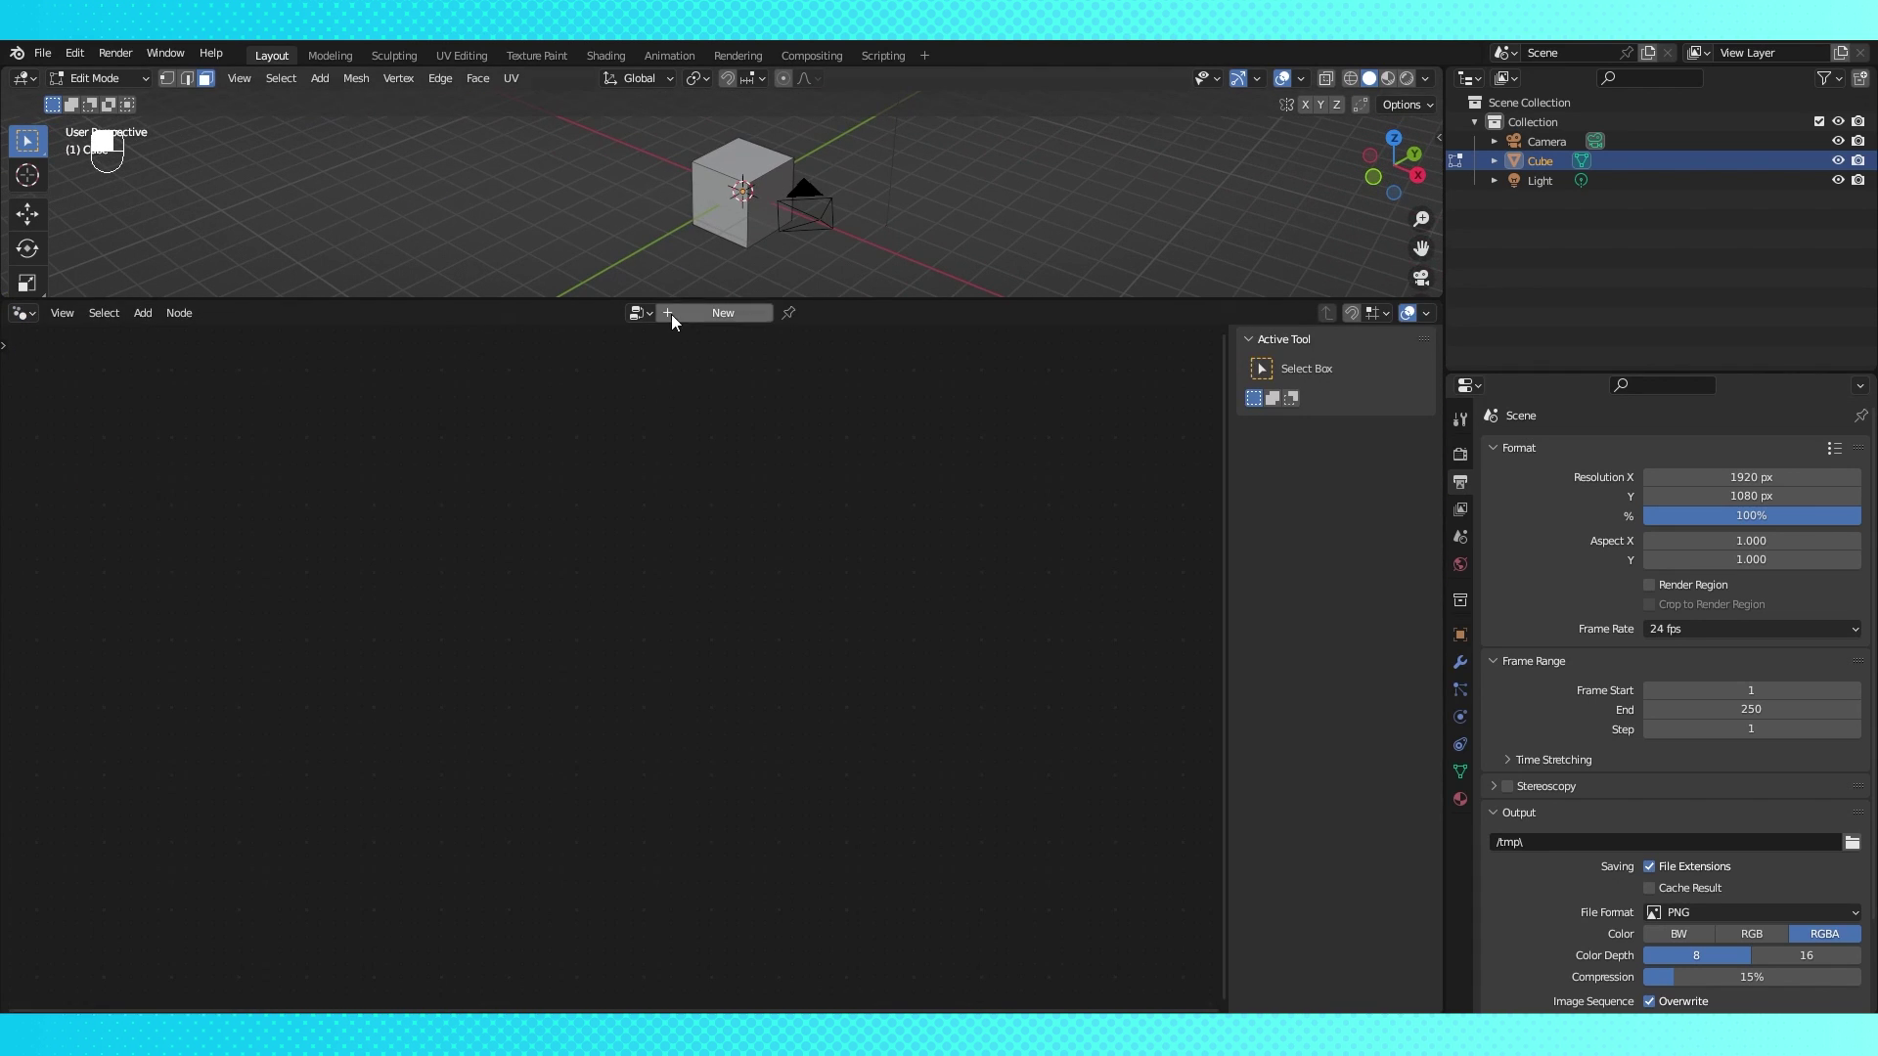
- Create a new geometry node tree for the cube
{"action": "left_click", "coordinate": [704, 315]}
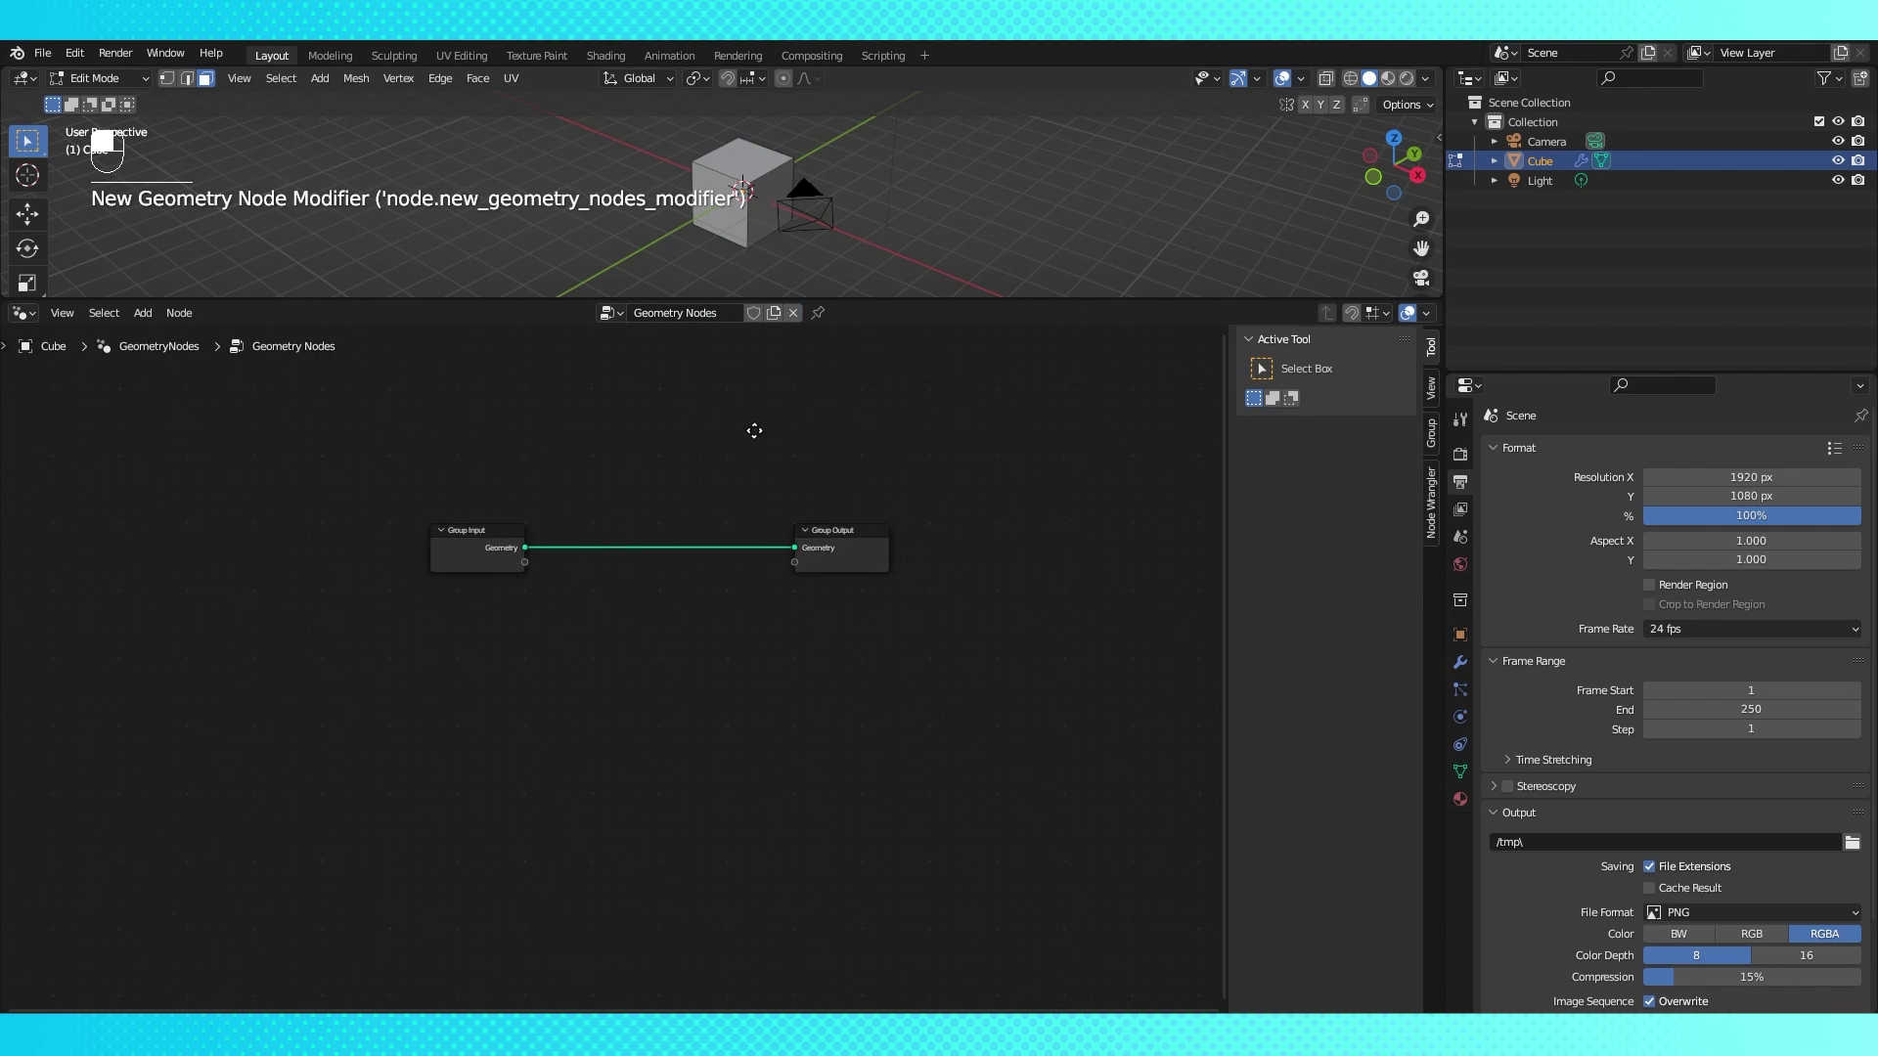
{"action": "middle_click_drag", "start_coordinate": [754, 430], "coordinate": [762, 420]}
{"action": "scroll", "coordinate": [755, 440], "scroll_direction": "up", "scroll_amount": 1}
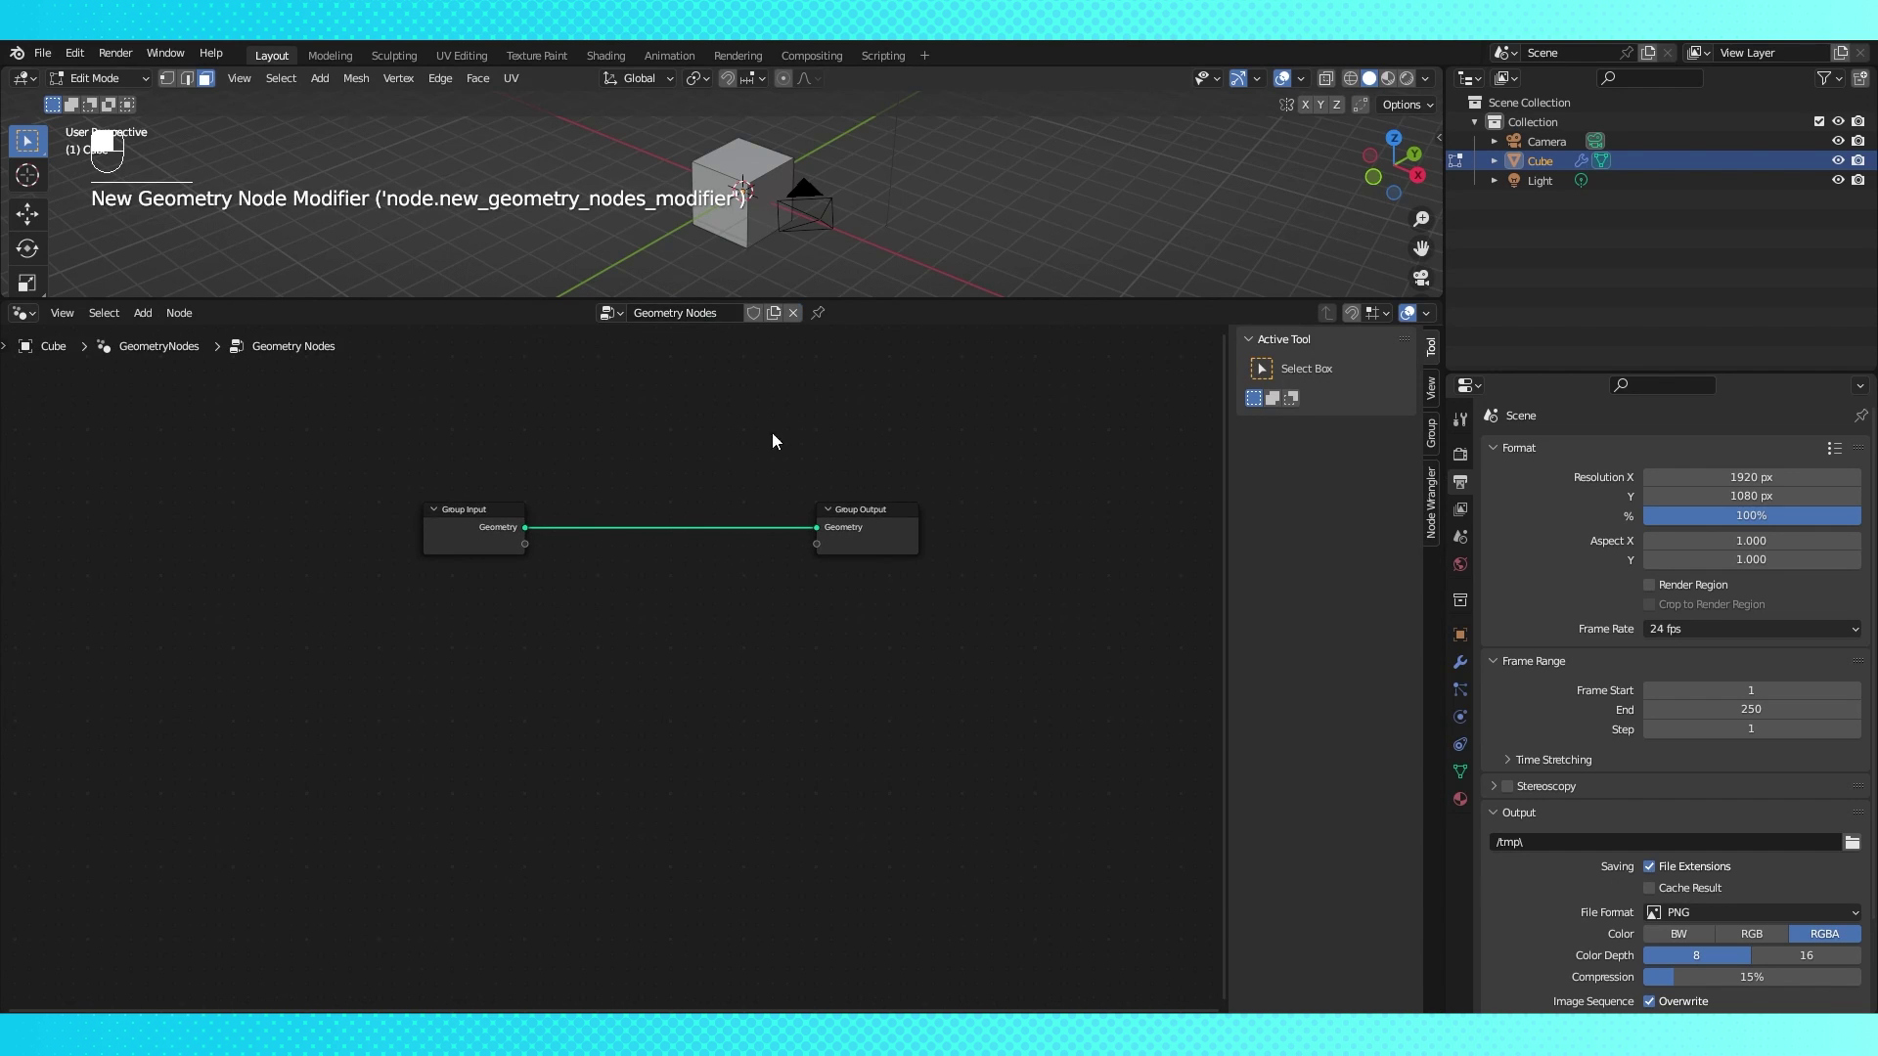
{"action": "scroll", "coordinate": [849, 460], "scroll_direction": "up", "scroll_amount": 1}
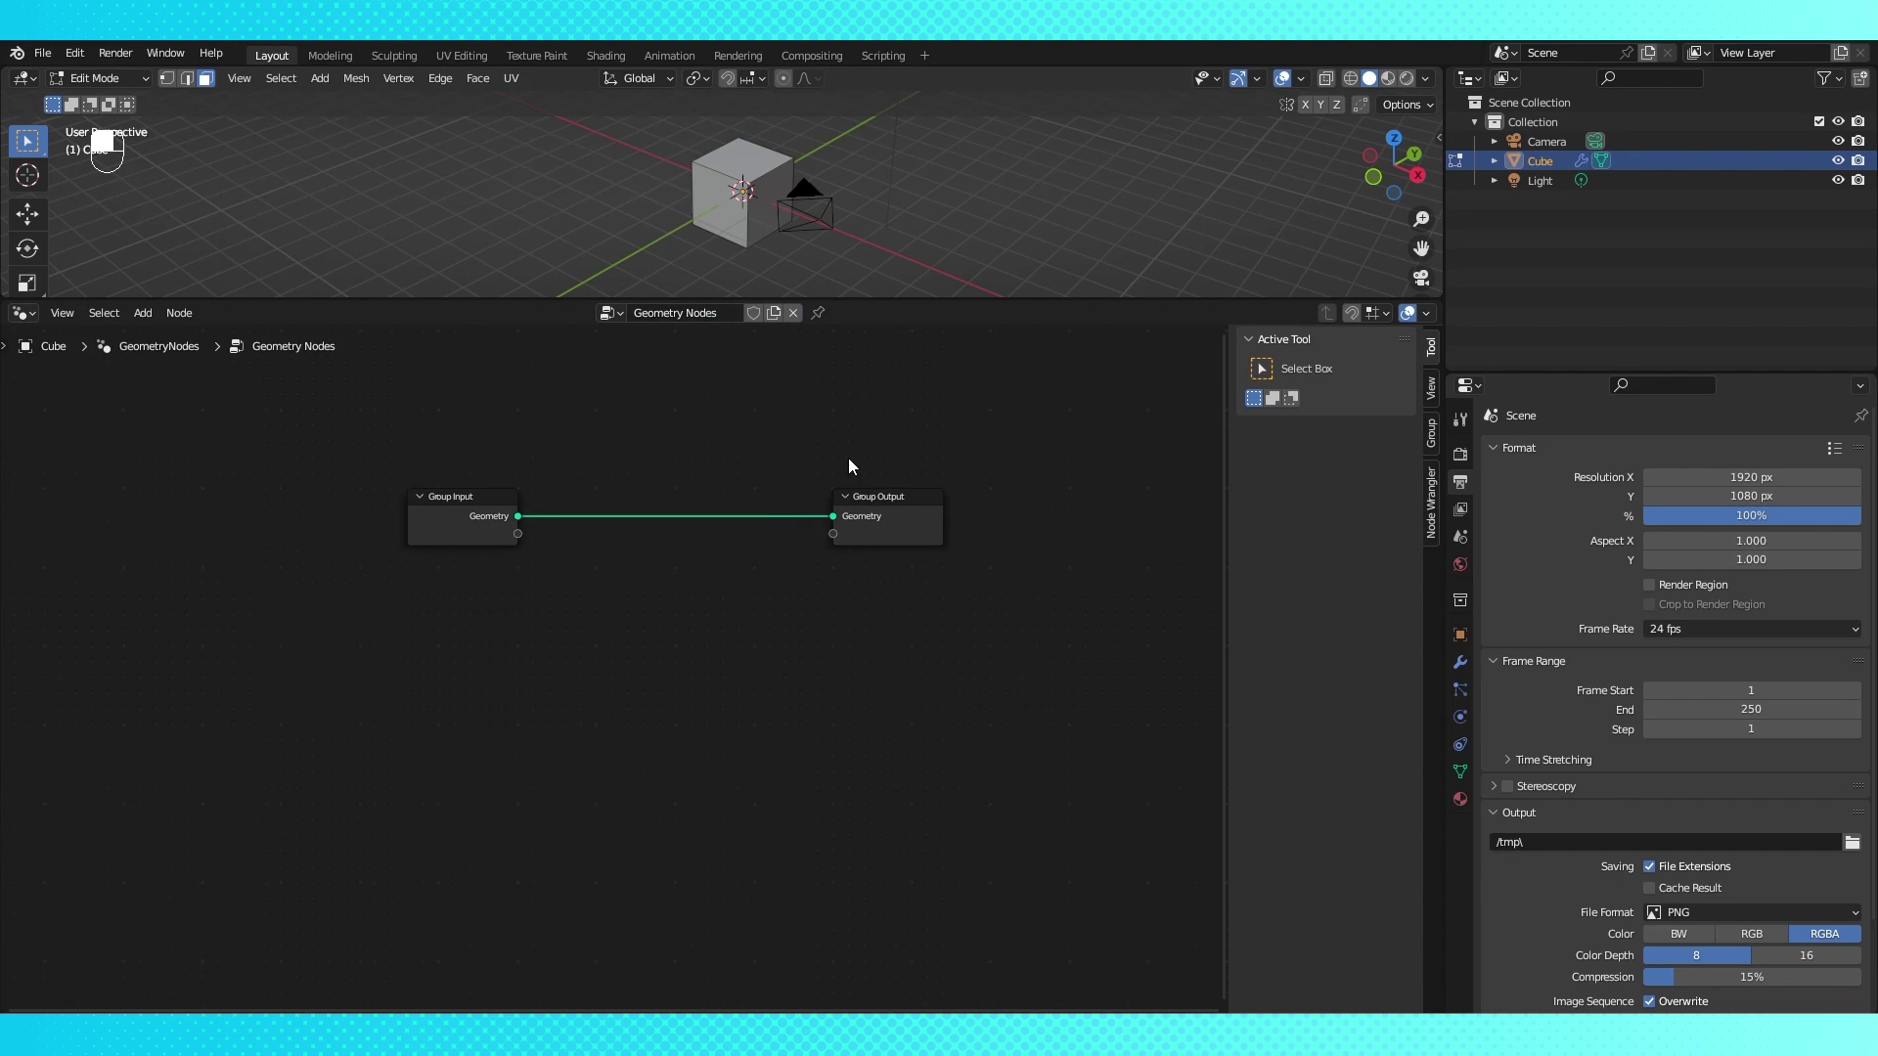
{"action": "scroll", "coordinate": [880, 494], "scroll_direction": "up", "scroll_amount": 1}
{"action": "middle_click_drag", "start_coordinate": [784, 518], "coordinate": [751, 550]}
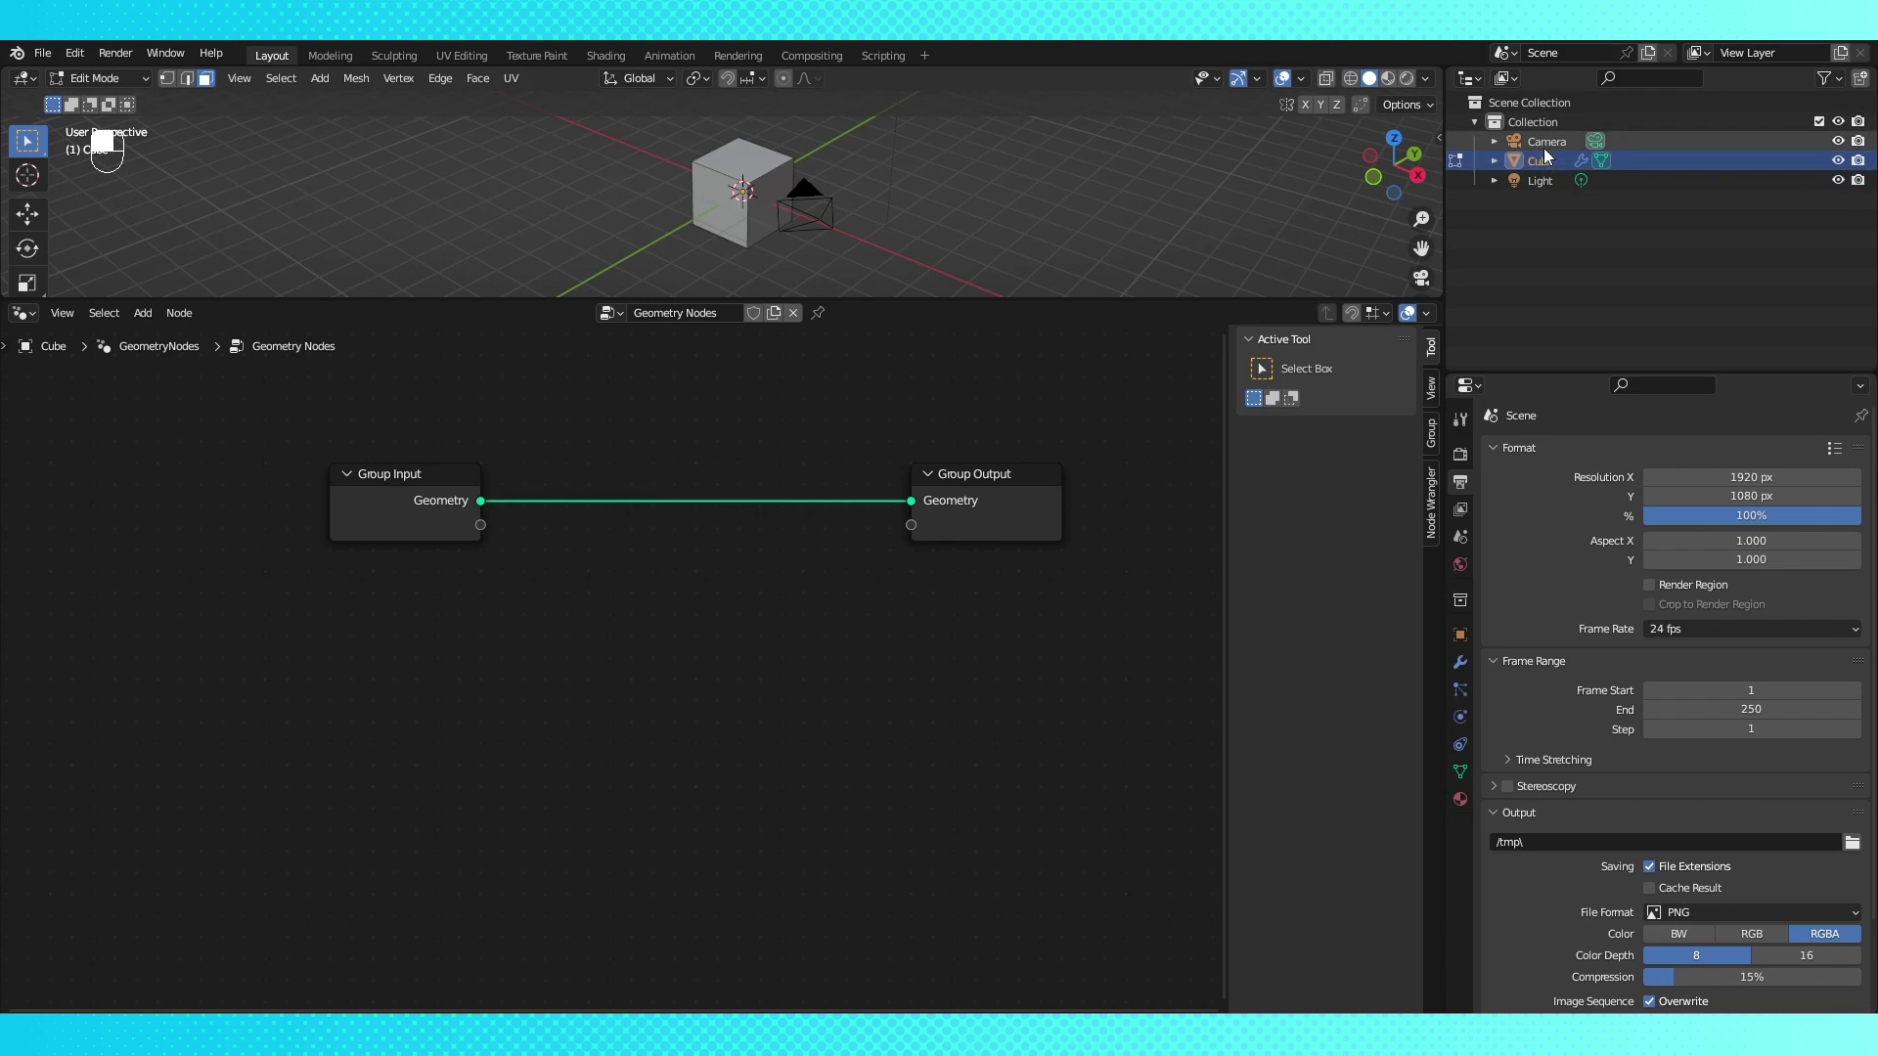
- Add Object Info nodes for the Cube and the Camera, stack them, and shift Group Input closer to Group Output
{"action": "left_click_drag", "start_coordinate": [1542, 161], "coordinate": [291, 653], "text": "shift"}
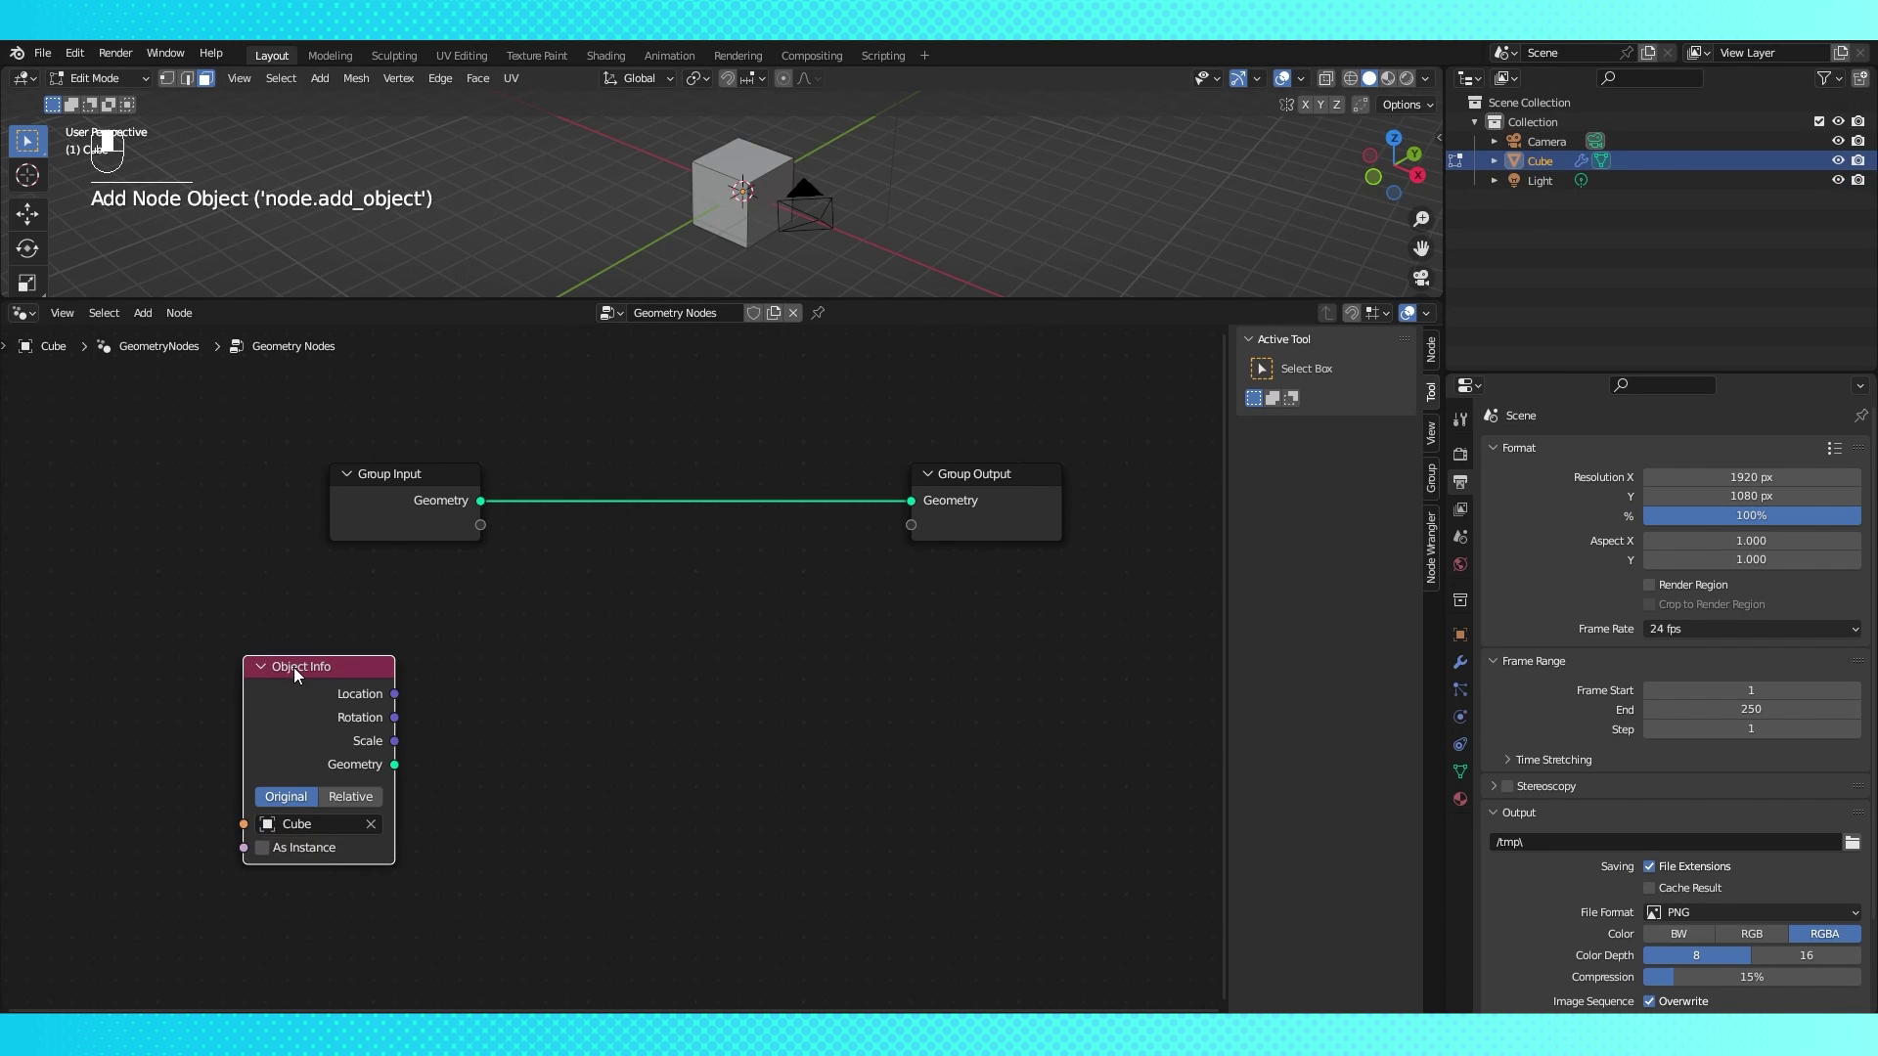
{"action": "left_click_drag", "start_coordinate": [192, 585], "coordinate": [217, 762]}
{"action": "left_click_drag", "start_coordinate": [1546, 142], "coordinate": [168, 516], "text": "shift"}
{"action": "left_click_drag", "start_coordinate": [230, 796], "coordinate": [175, 791]}
{"action": "left_click_drag", "start_coordinate": [382, 495], "coordinate": [711, 515]}
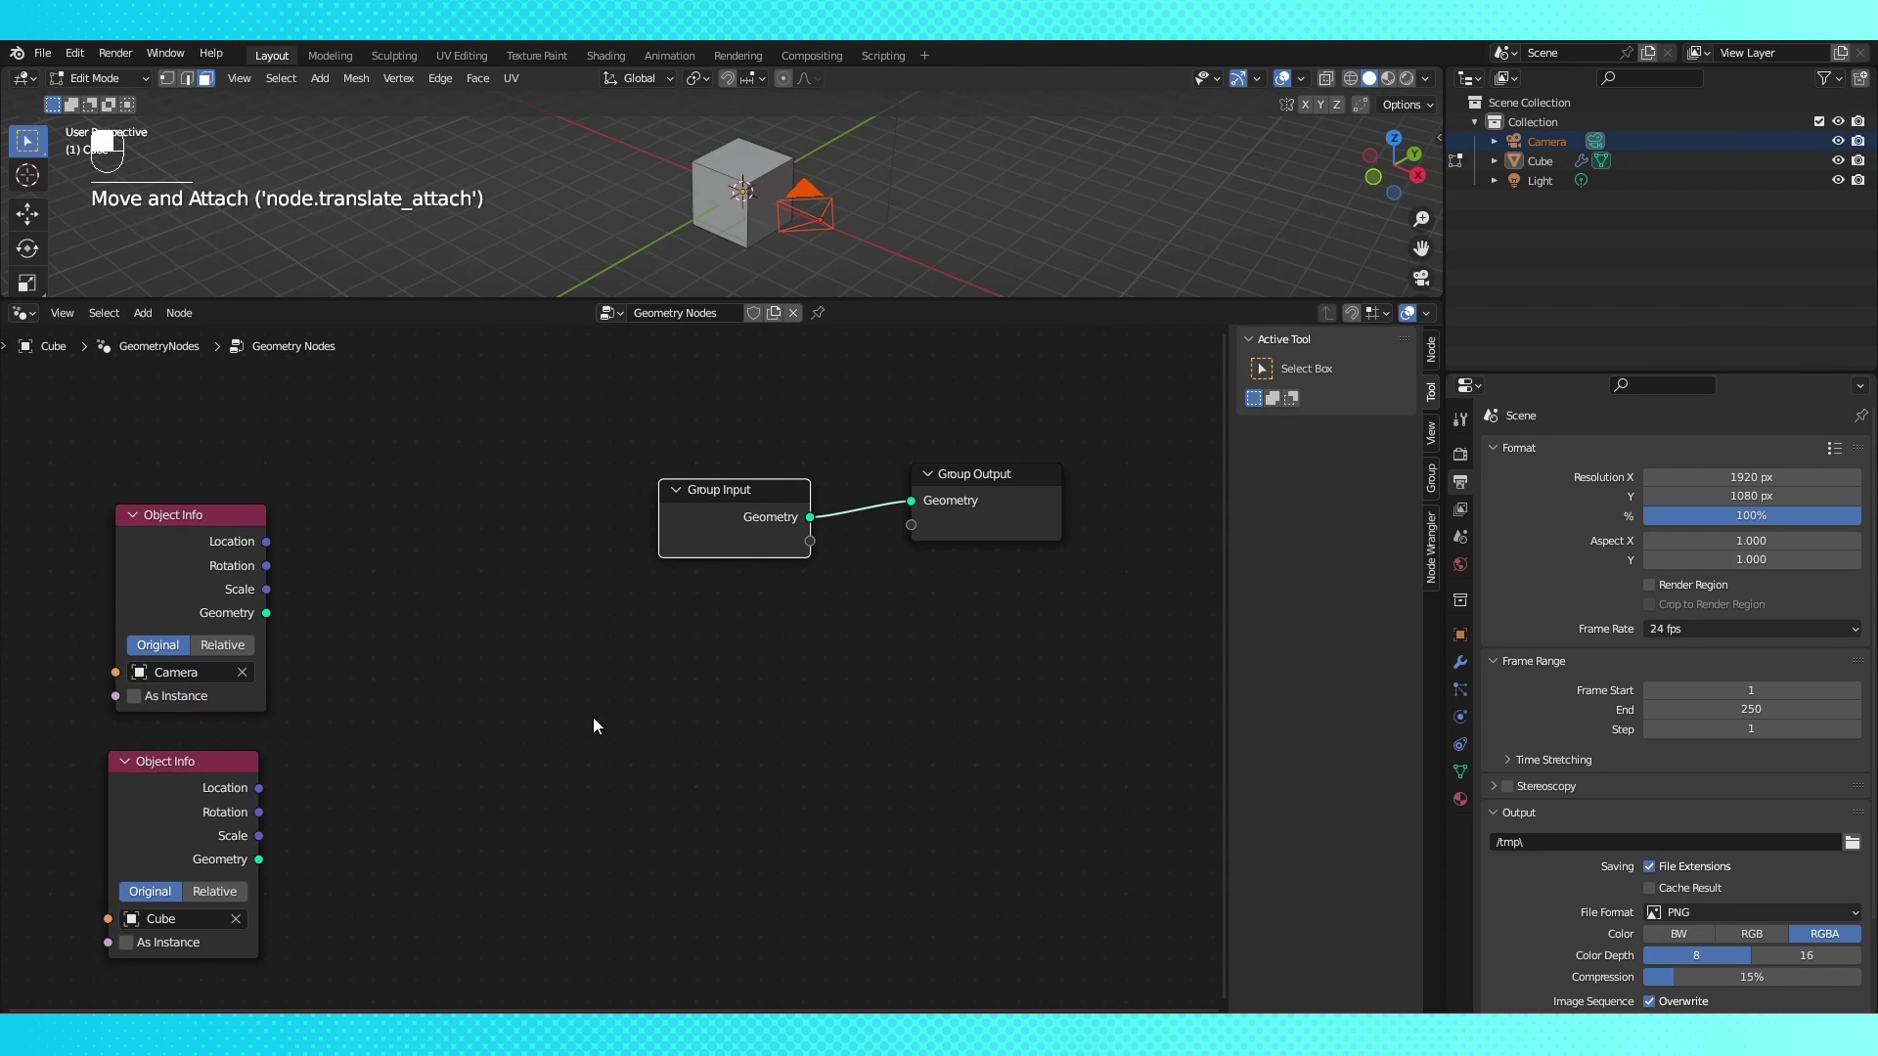
- Add a Vector Math node beside the Object Info nodes and set its operation to Distance
{"action": "key", "text": "shift+a"}
{"action": "mouse_move", "coordinate": [537, 953]}
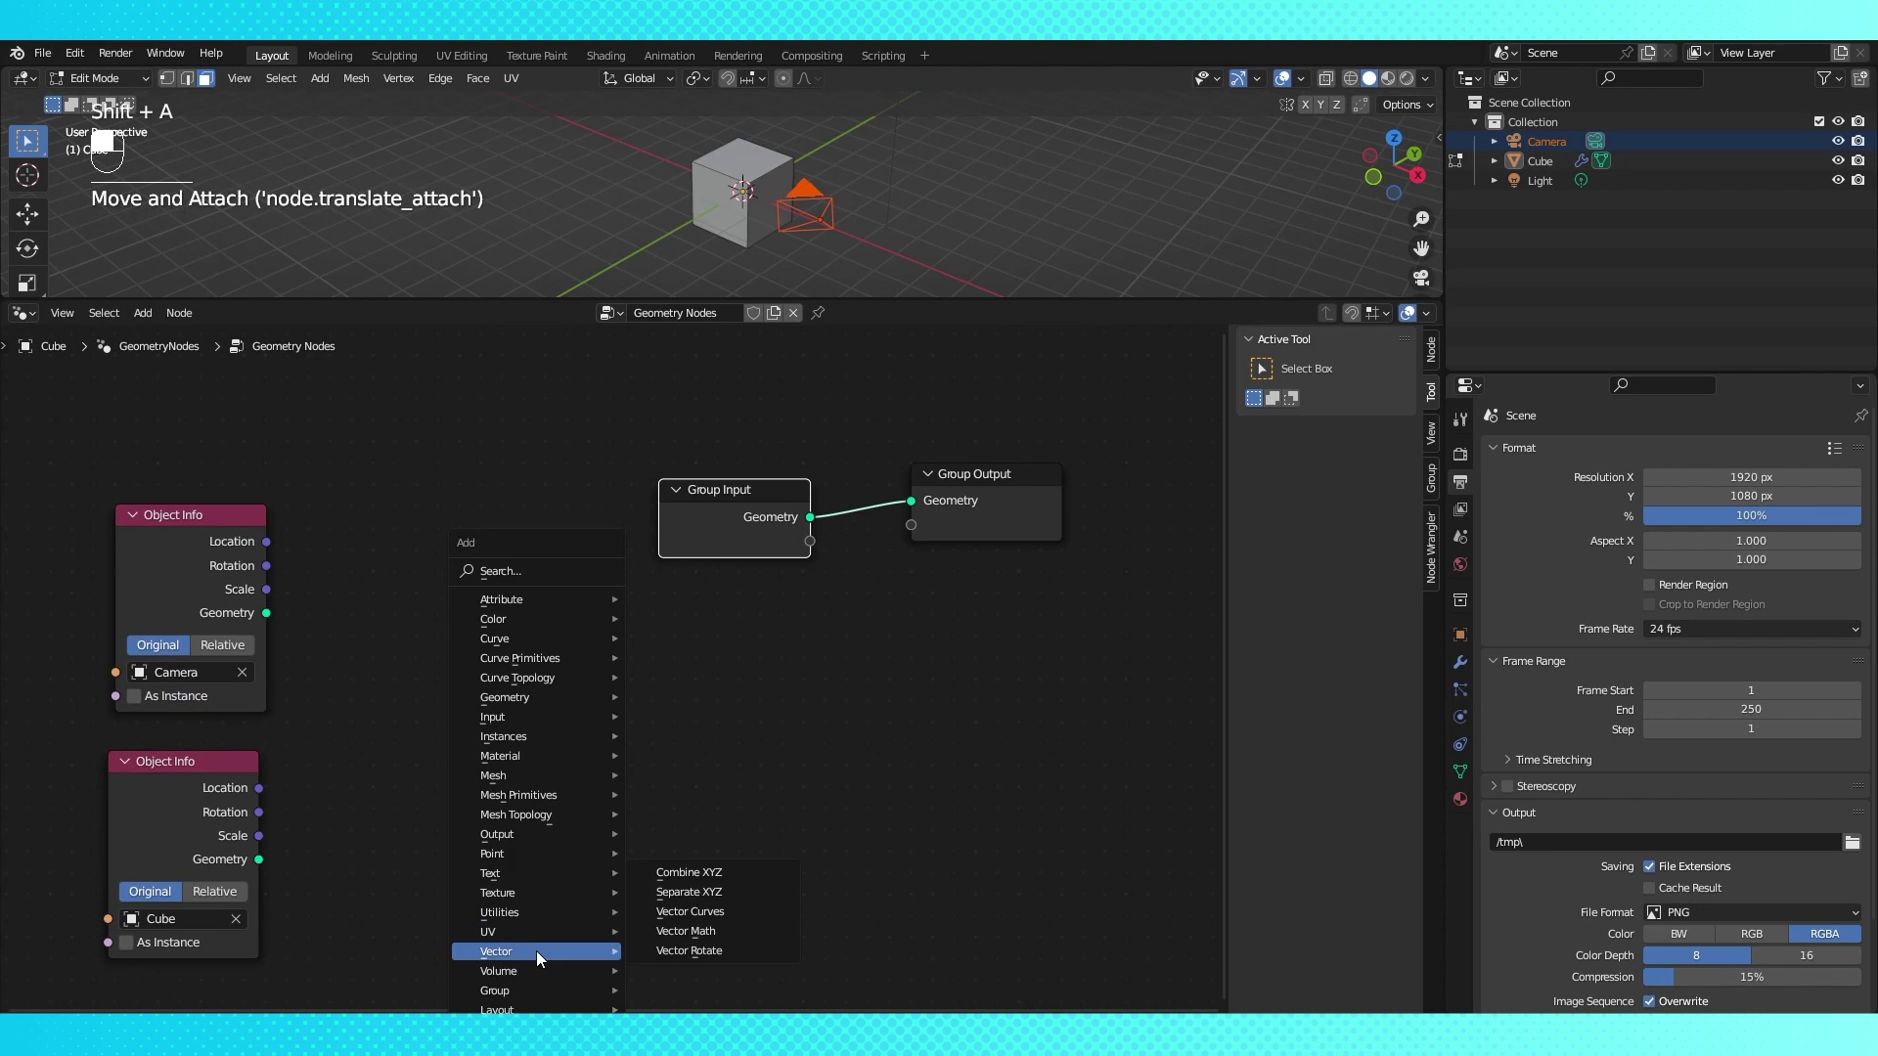
{"action": "left_click", "coordinate": [687, 931]}
{"action": "left_click", "coordinate": [491, 603]}
{"action": "left_click", "coordinate": [491, 604]}
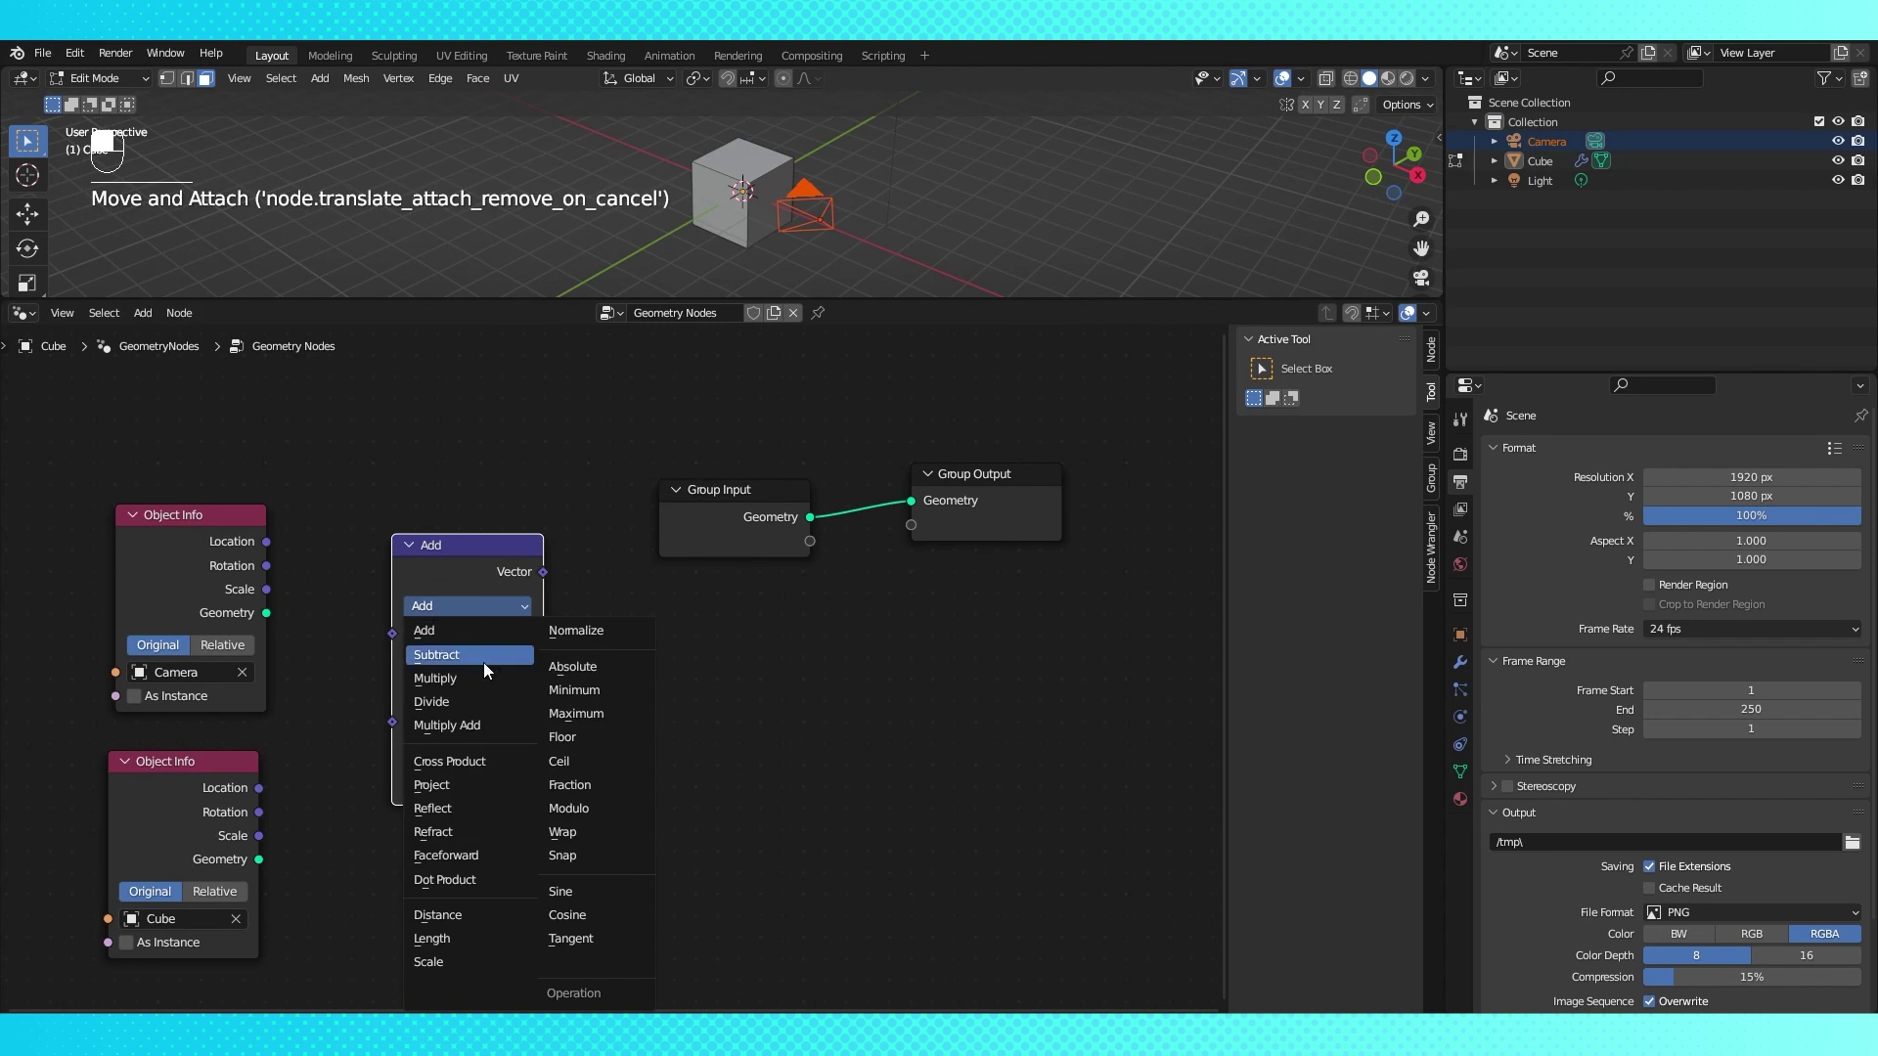
{"action": "left_click", "coordinate": [459, 913]}
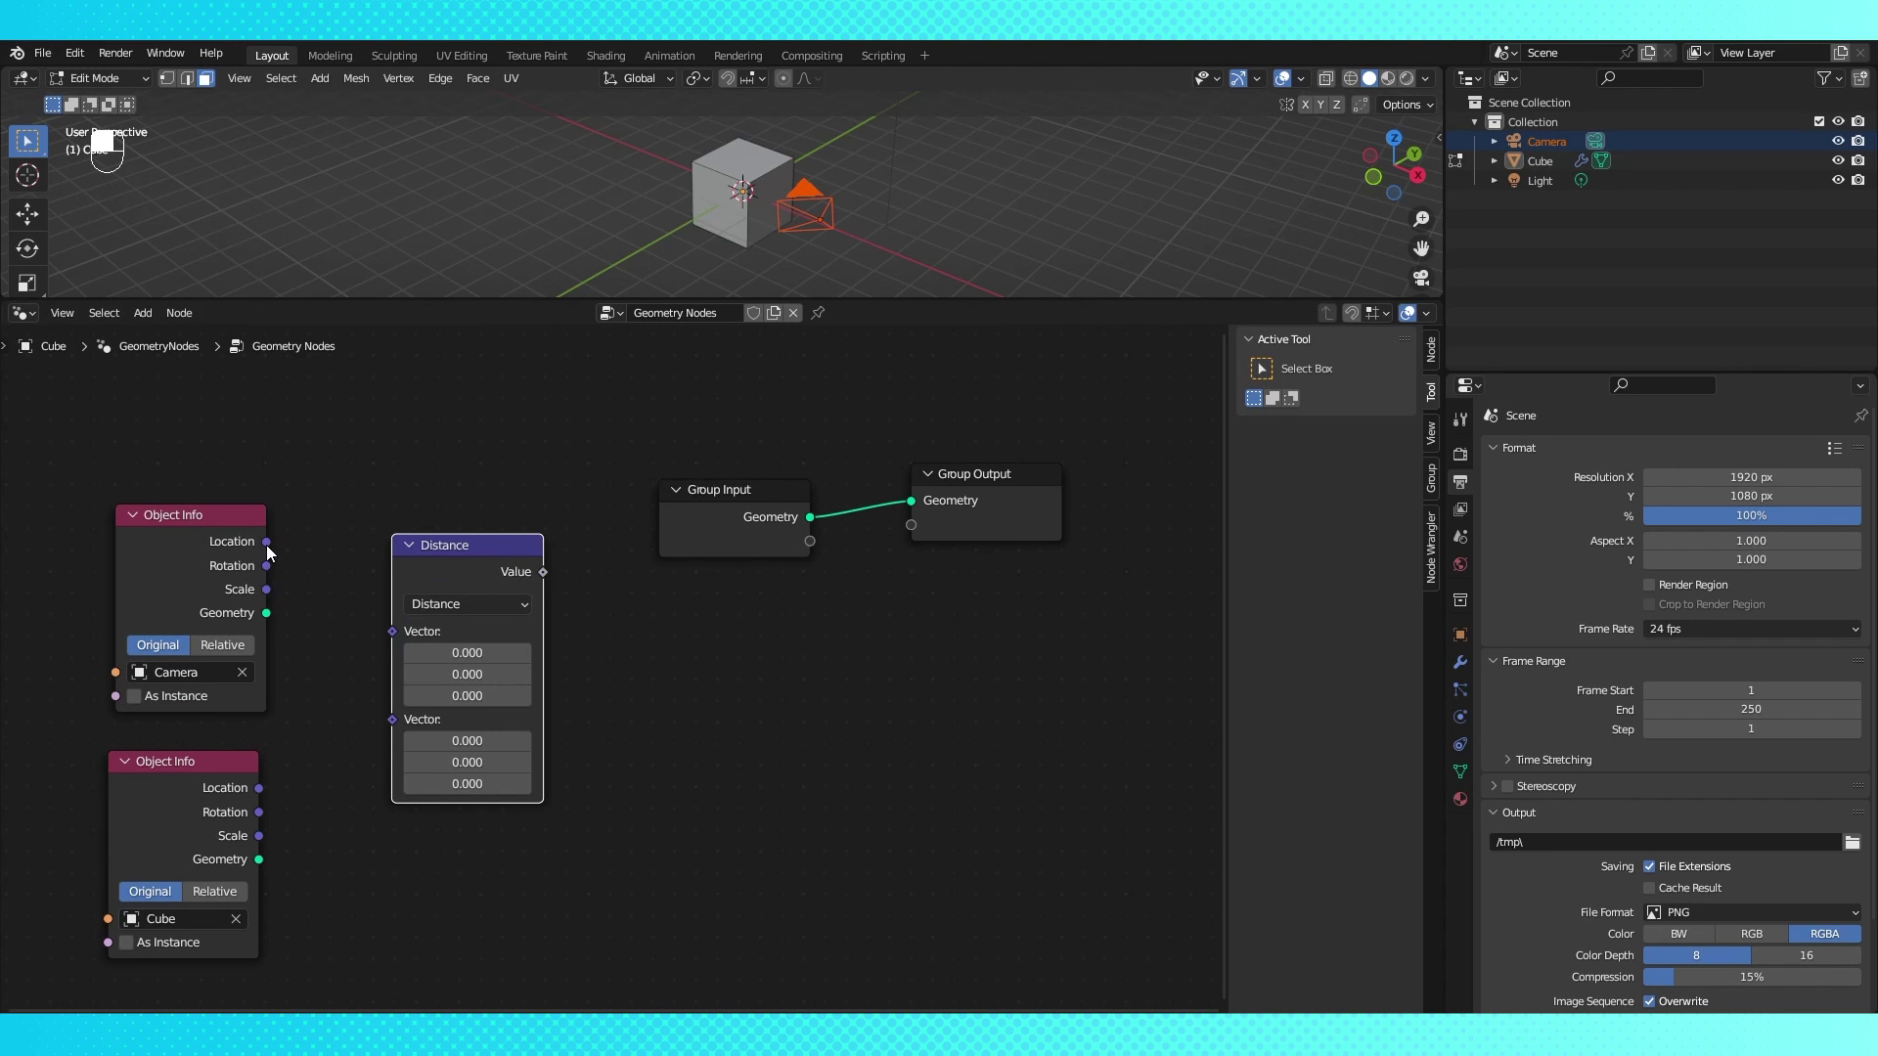
- Connect the Location outputs of the Camera and Cube Object Info nodes to the Distance node's two Vector inputs
{"action": "left_click_drag", "start_coordinate": [266, 544], "coordinate": [392, 631]}
{"action": "left_click_drag", "start_coordinate": [258, 798], "coordinate": [393, 719]}
{"action": "left_click_drag", "start_coordinate": [446, 549], "coordinate": [384, 583]}
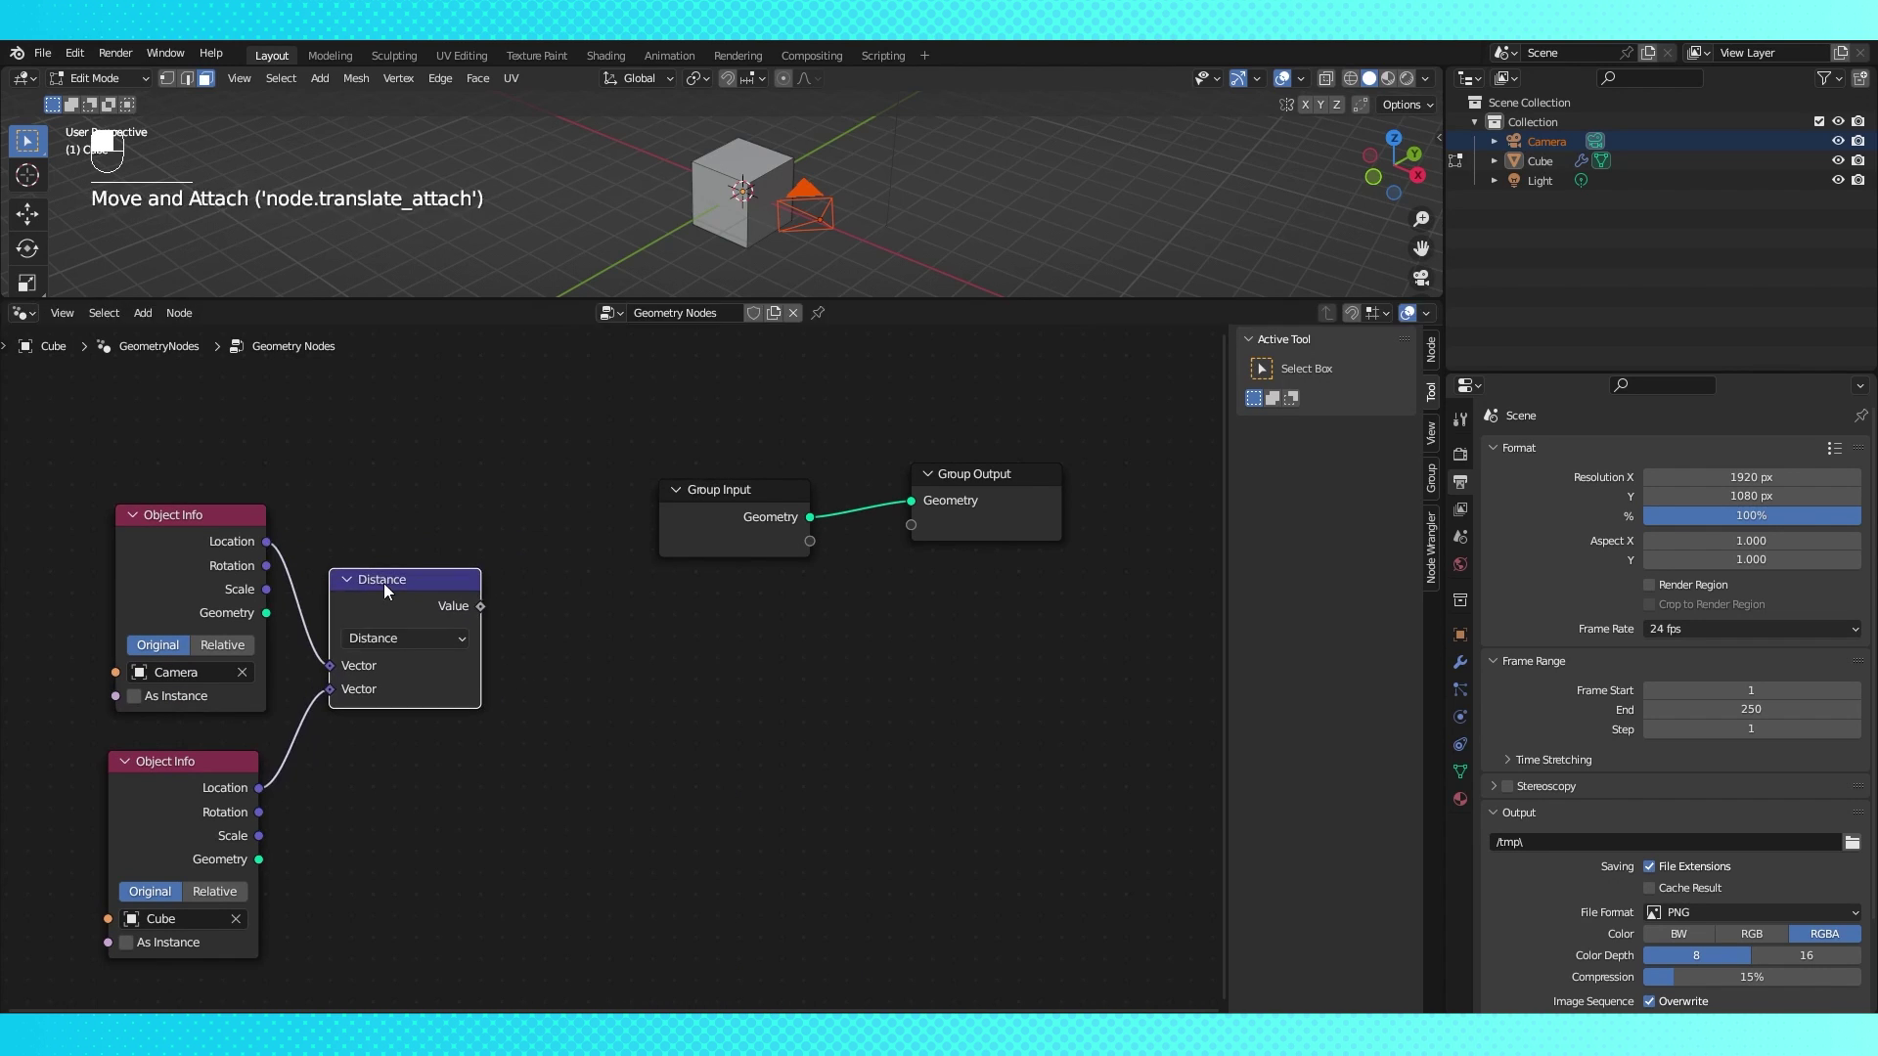
- Move the Distance and Object Info nodes farther from Group Output and place Group Input above them
{"action": "left_click_drag", "start_coordinate": [487, 479], "coordinate": [138, 883]}
{"action": "middle_click_drag", "start_coordinate": [545, 767], "coordinate": [666, 767], "text": "shift"}
{"action": "scroll", "coordinate": [616, 694], "scroll_direction": "down", "scroll_amount": 1}
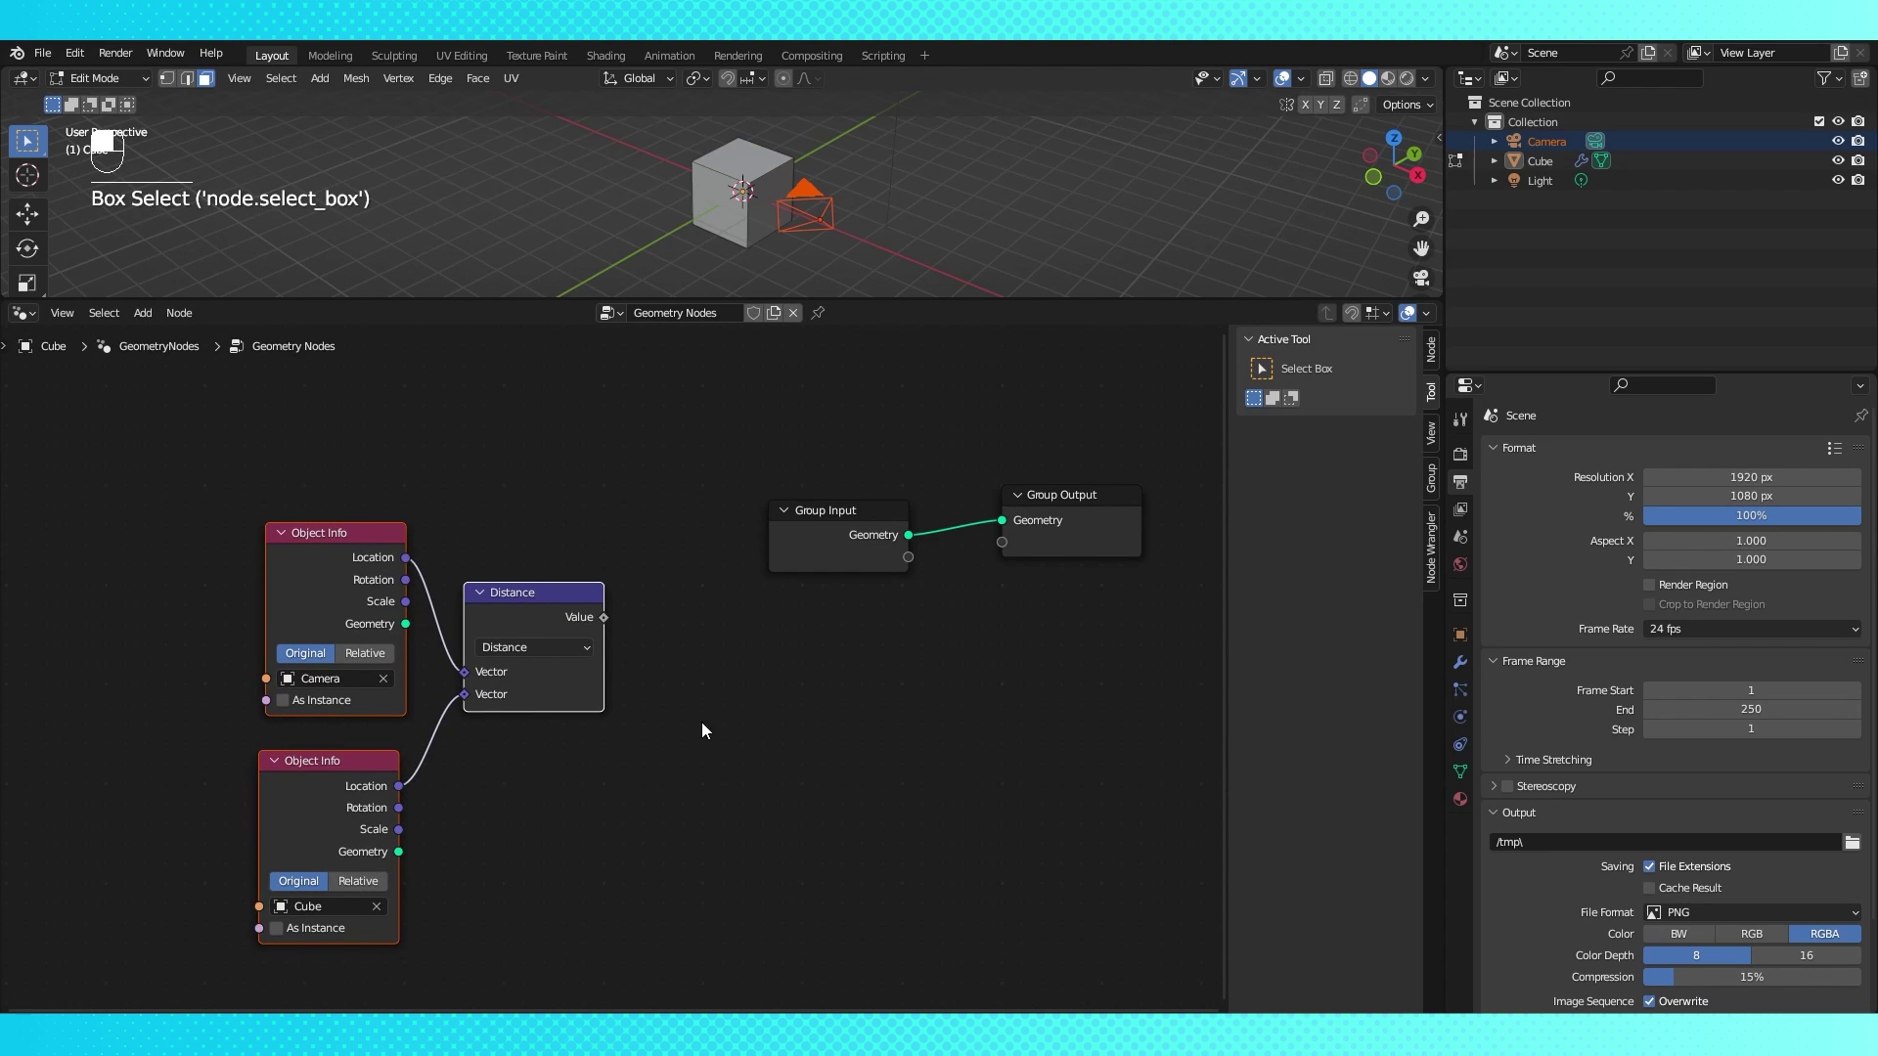
{"action": "scroll", "coordinate": [701, 722], "scroll_direction": "down", "scroll_amount": 5}
{"action": "mouse_move", "coordinate": [563, 623]}
{"action": "left_mouse_down"}
{"action": "mouse_move", "coordinate": [505, 601]}
{"action": "mouse_move", "coordinate": [568, 628]}
{"action": "left_mouse_up"}
{"action": "left_click_drag", "start_coordinate": [631, 569], "coordinate": [421, 792]}
{"action": "left_click_drag", "start_coordinate": [555, 633], "coordinate": [368, 595]}
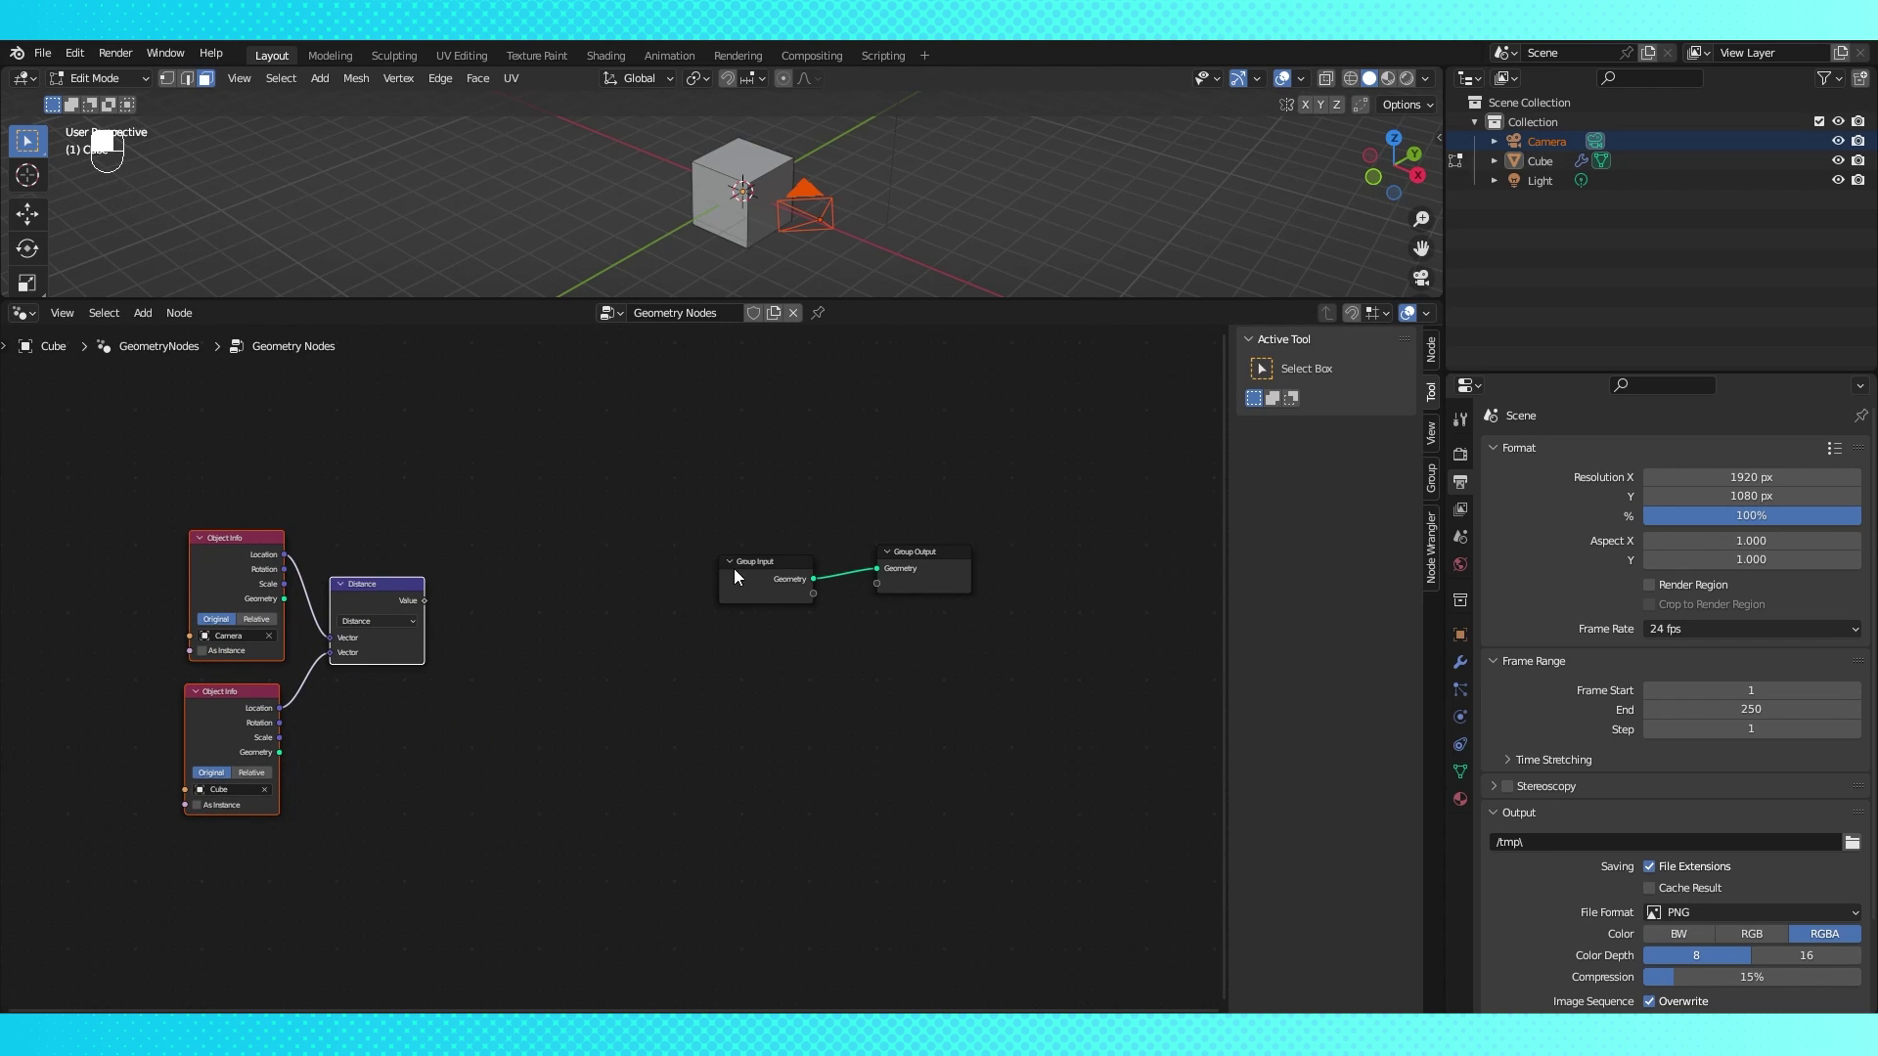
{"action": "left_click_drag", "start_coordinate": [733, 577], "coordinate": [371, 452]}
- Insert an Instance on Points node into the geometry link between Group Input and Group Output
{"action": "key", "text": "shift+a"}
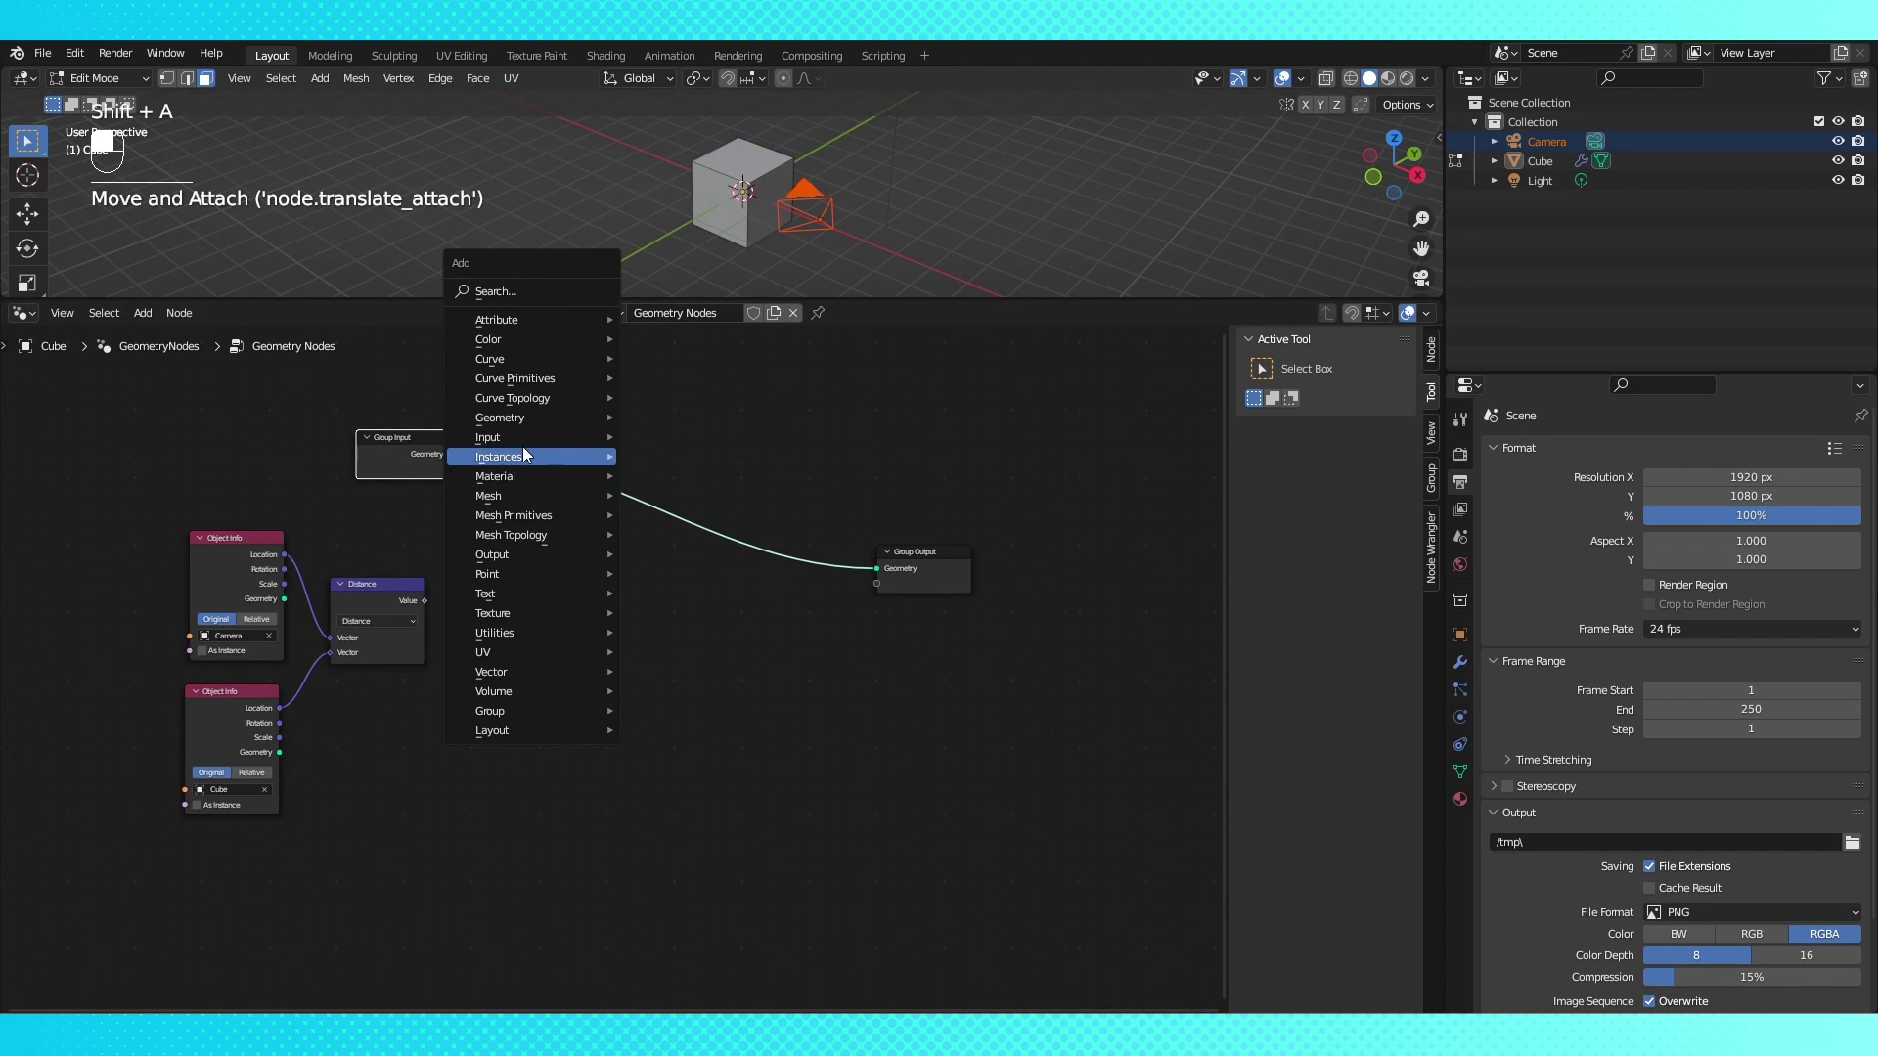
{"action": "mouse_move", "coordinate": [520, 460]}
{"action": "left_click", "coordinate": [690, 455]}
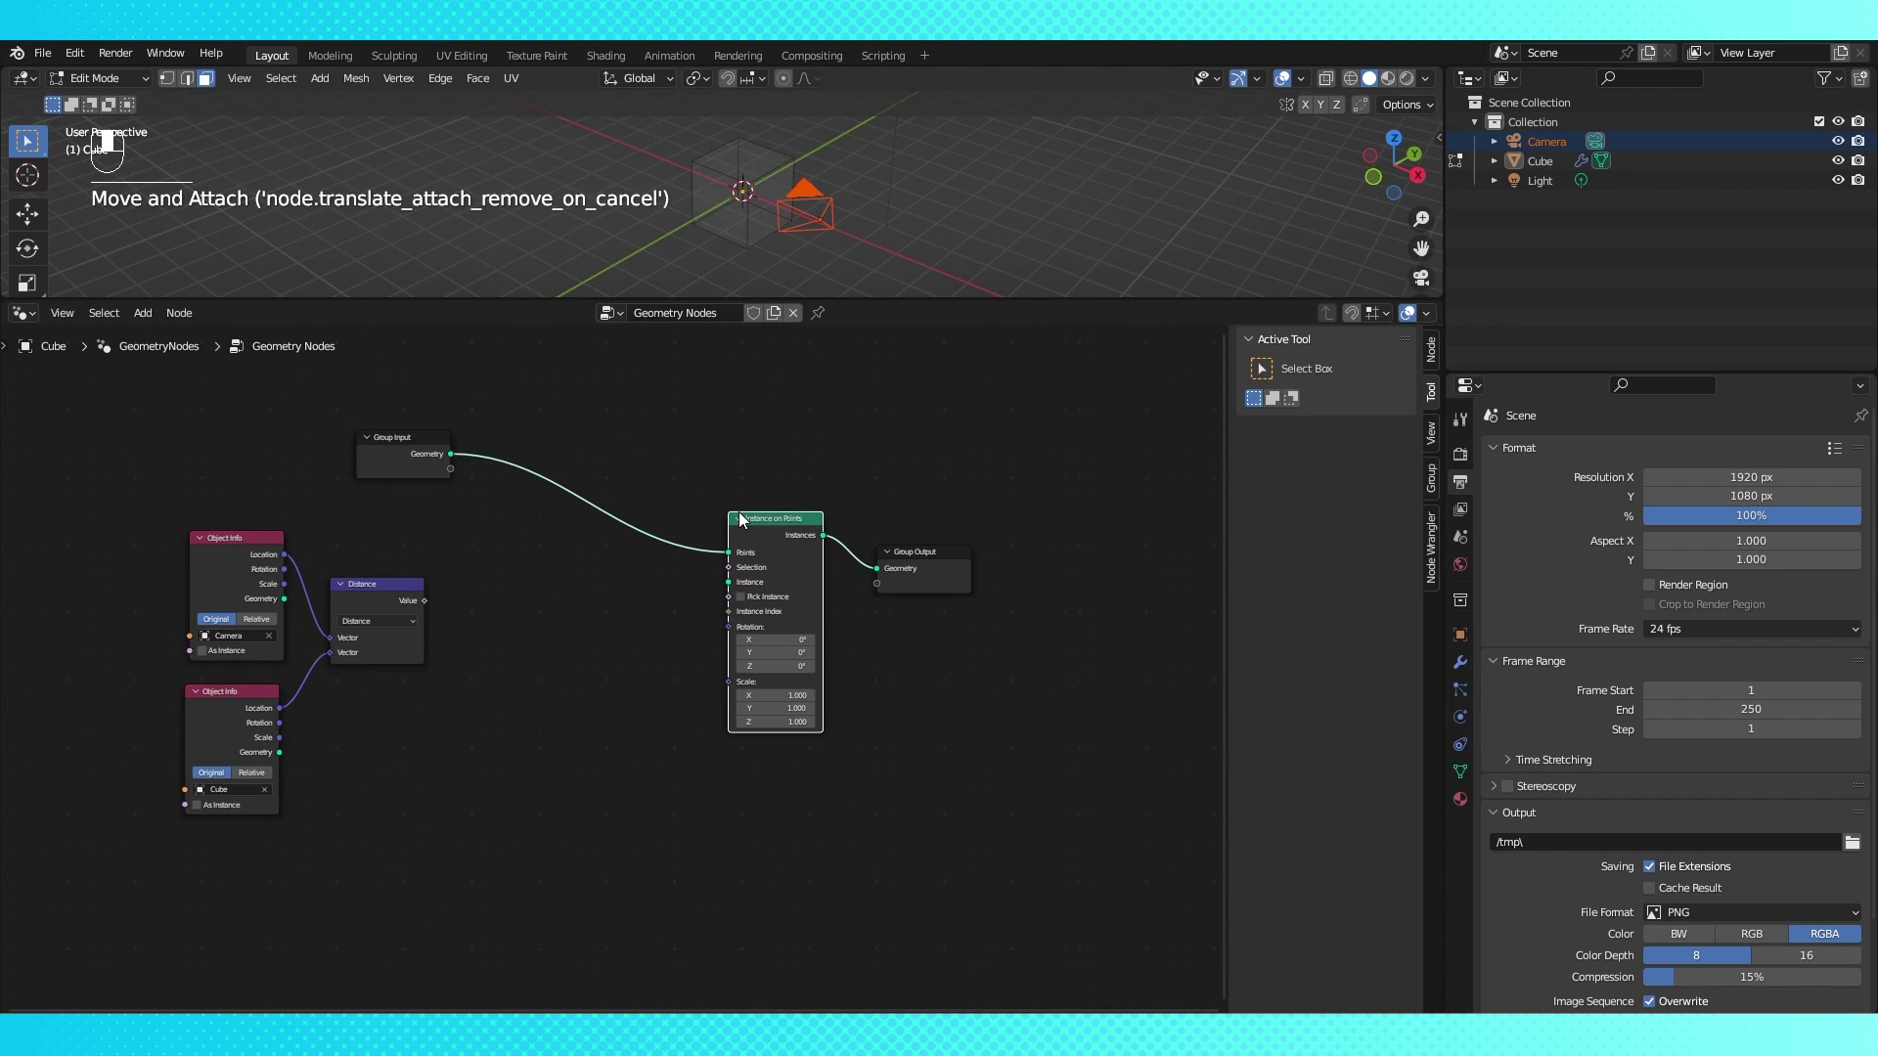
{"action": "left_click", "coordinate": [740, 519]}
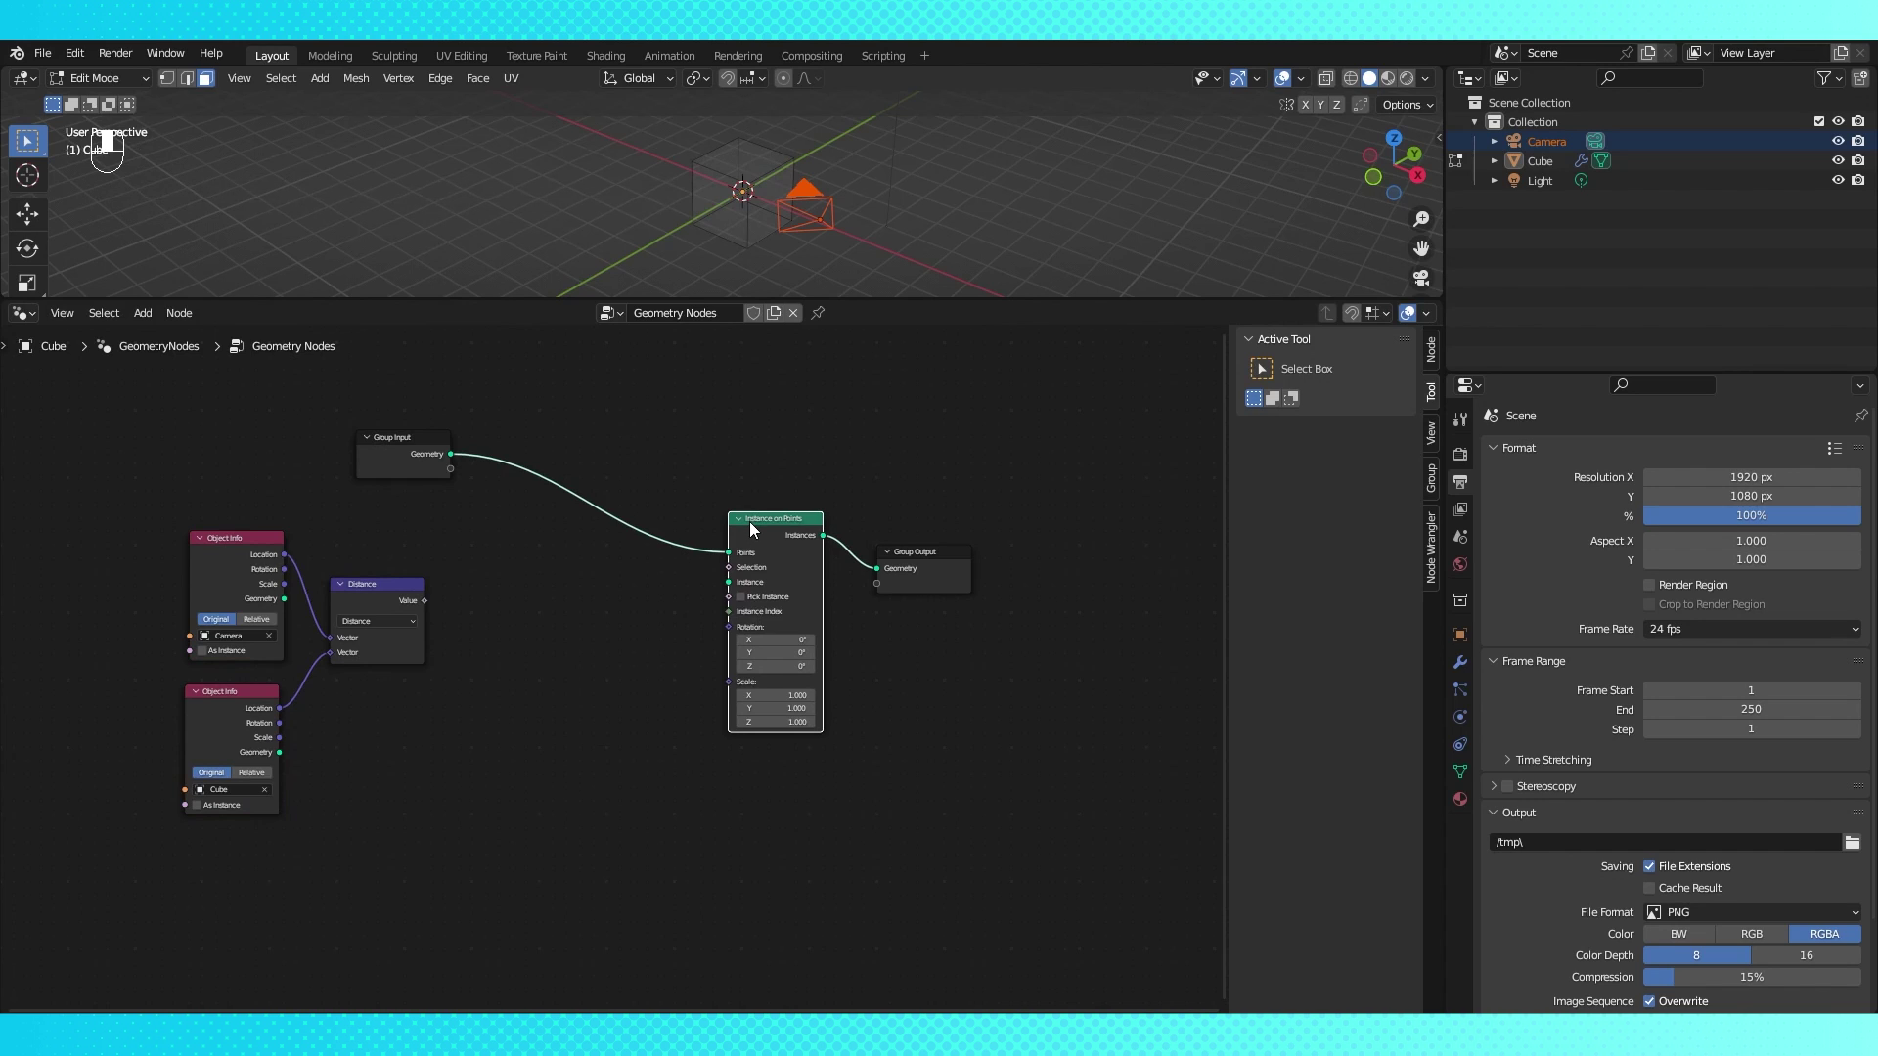
- Merge all of the cube's vertices at center in Edit Mode and return to Object Mode
{"action": "key", "text": "Tab"}
{"action": "key", "text": "Tab"}
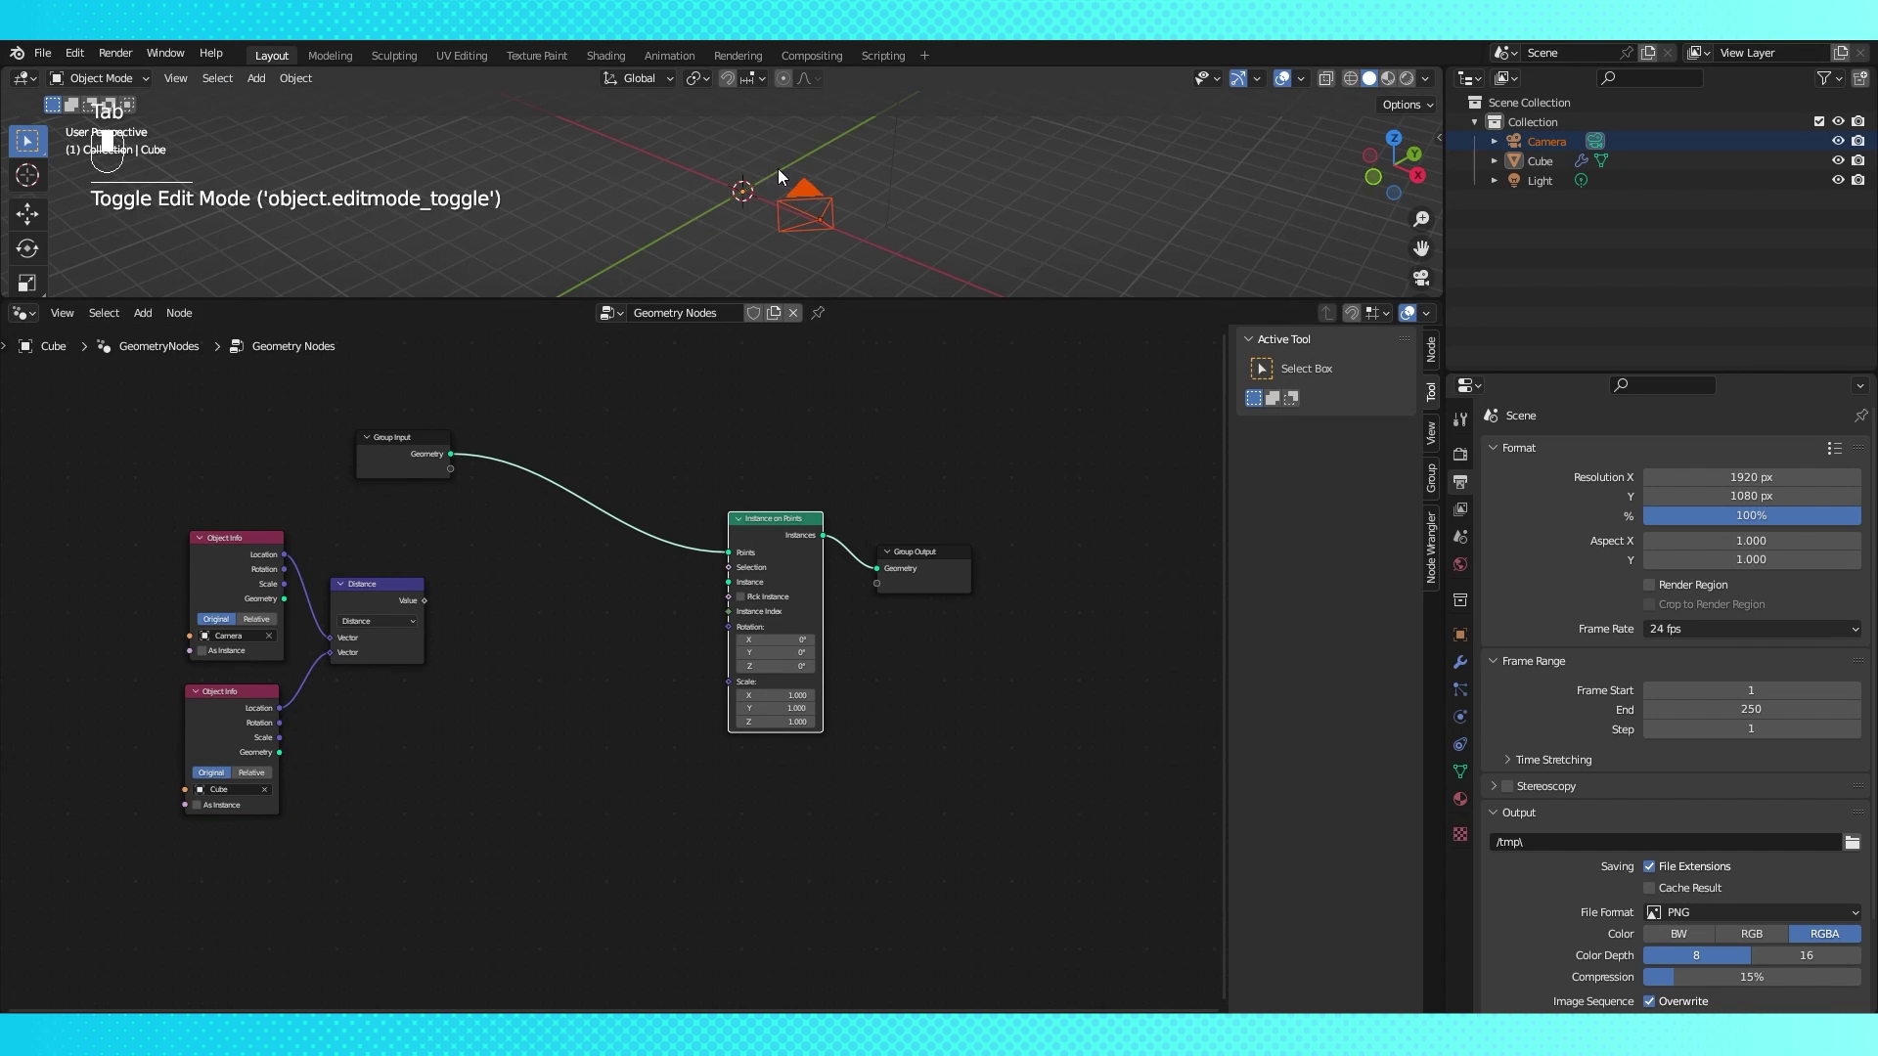
{"action": "left_click", "coordinate": [773, 168]}
{"action": "key", "text": "l"}
{"action": "key", "text": "m"}
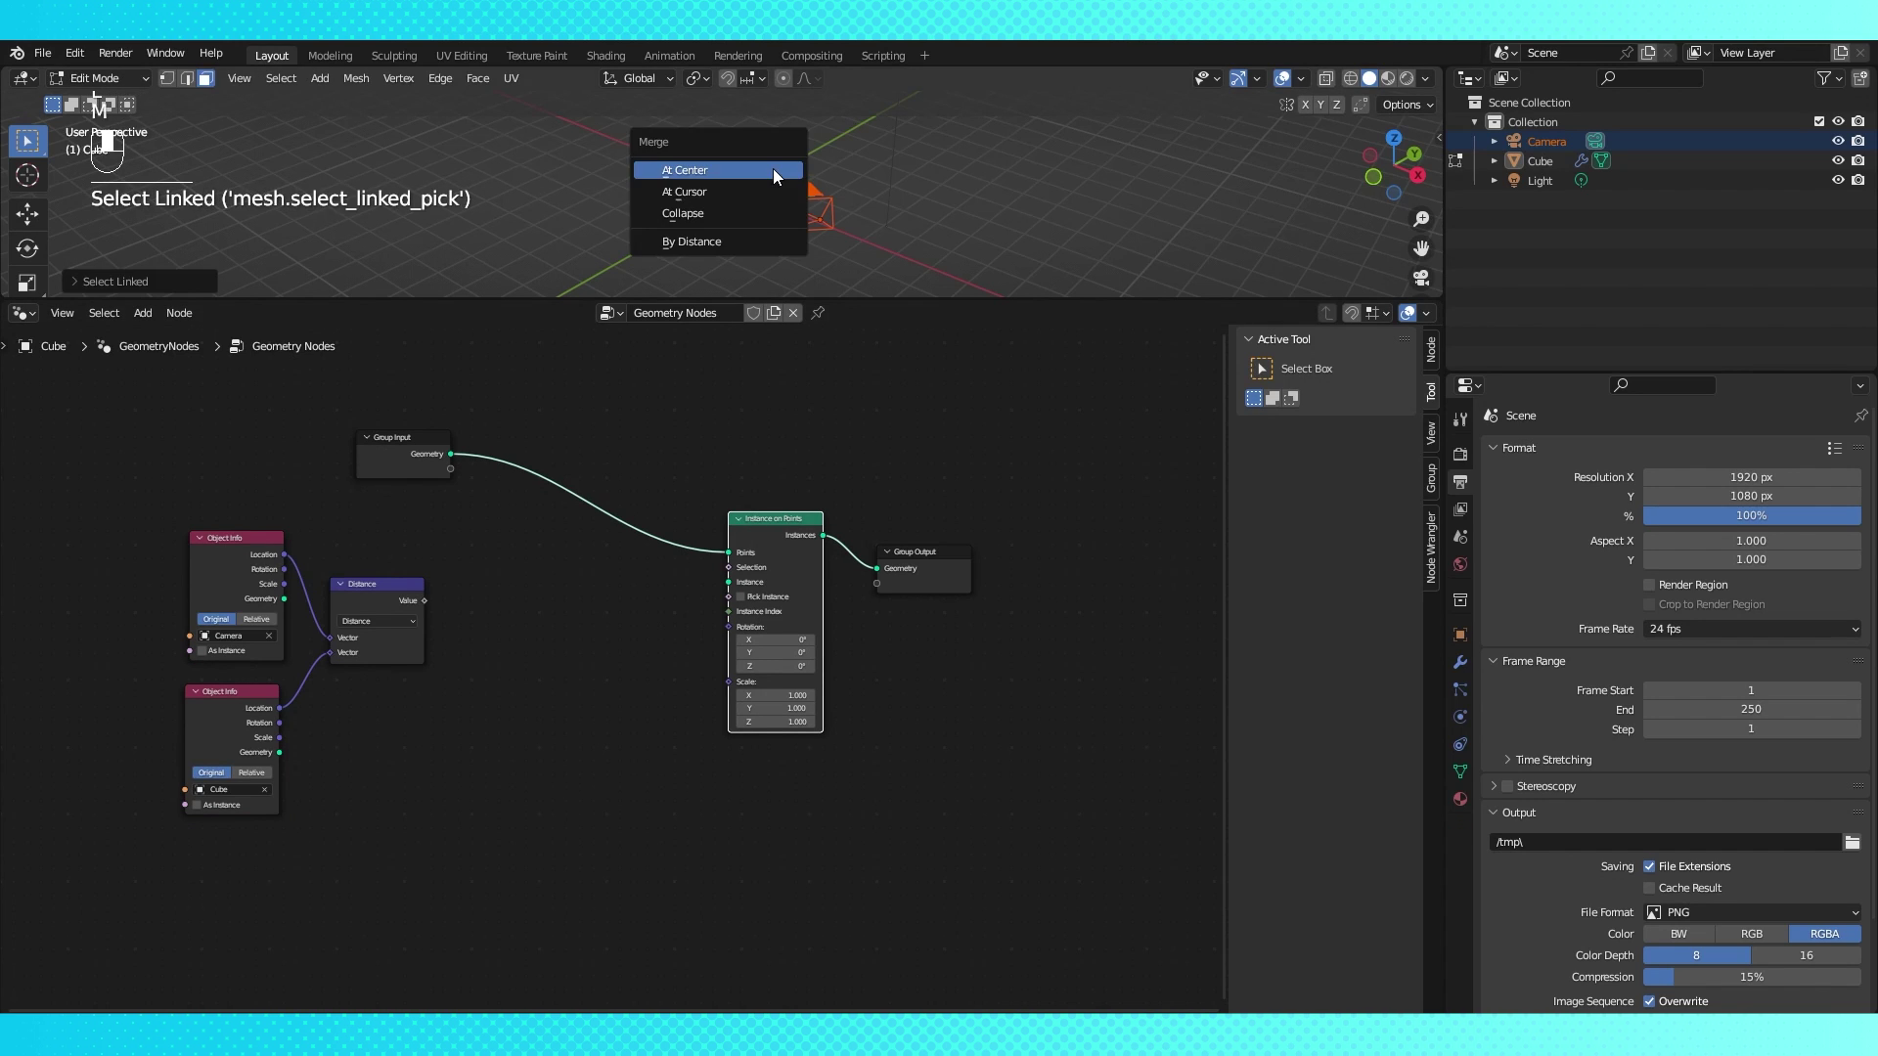
{"action": "left_click", "coordinate": [775, 168]}
{"action": "key", "text": "Tab"}
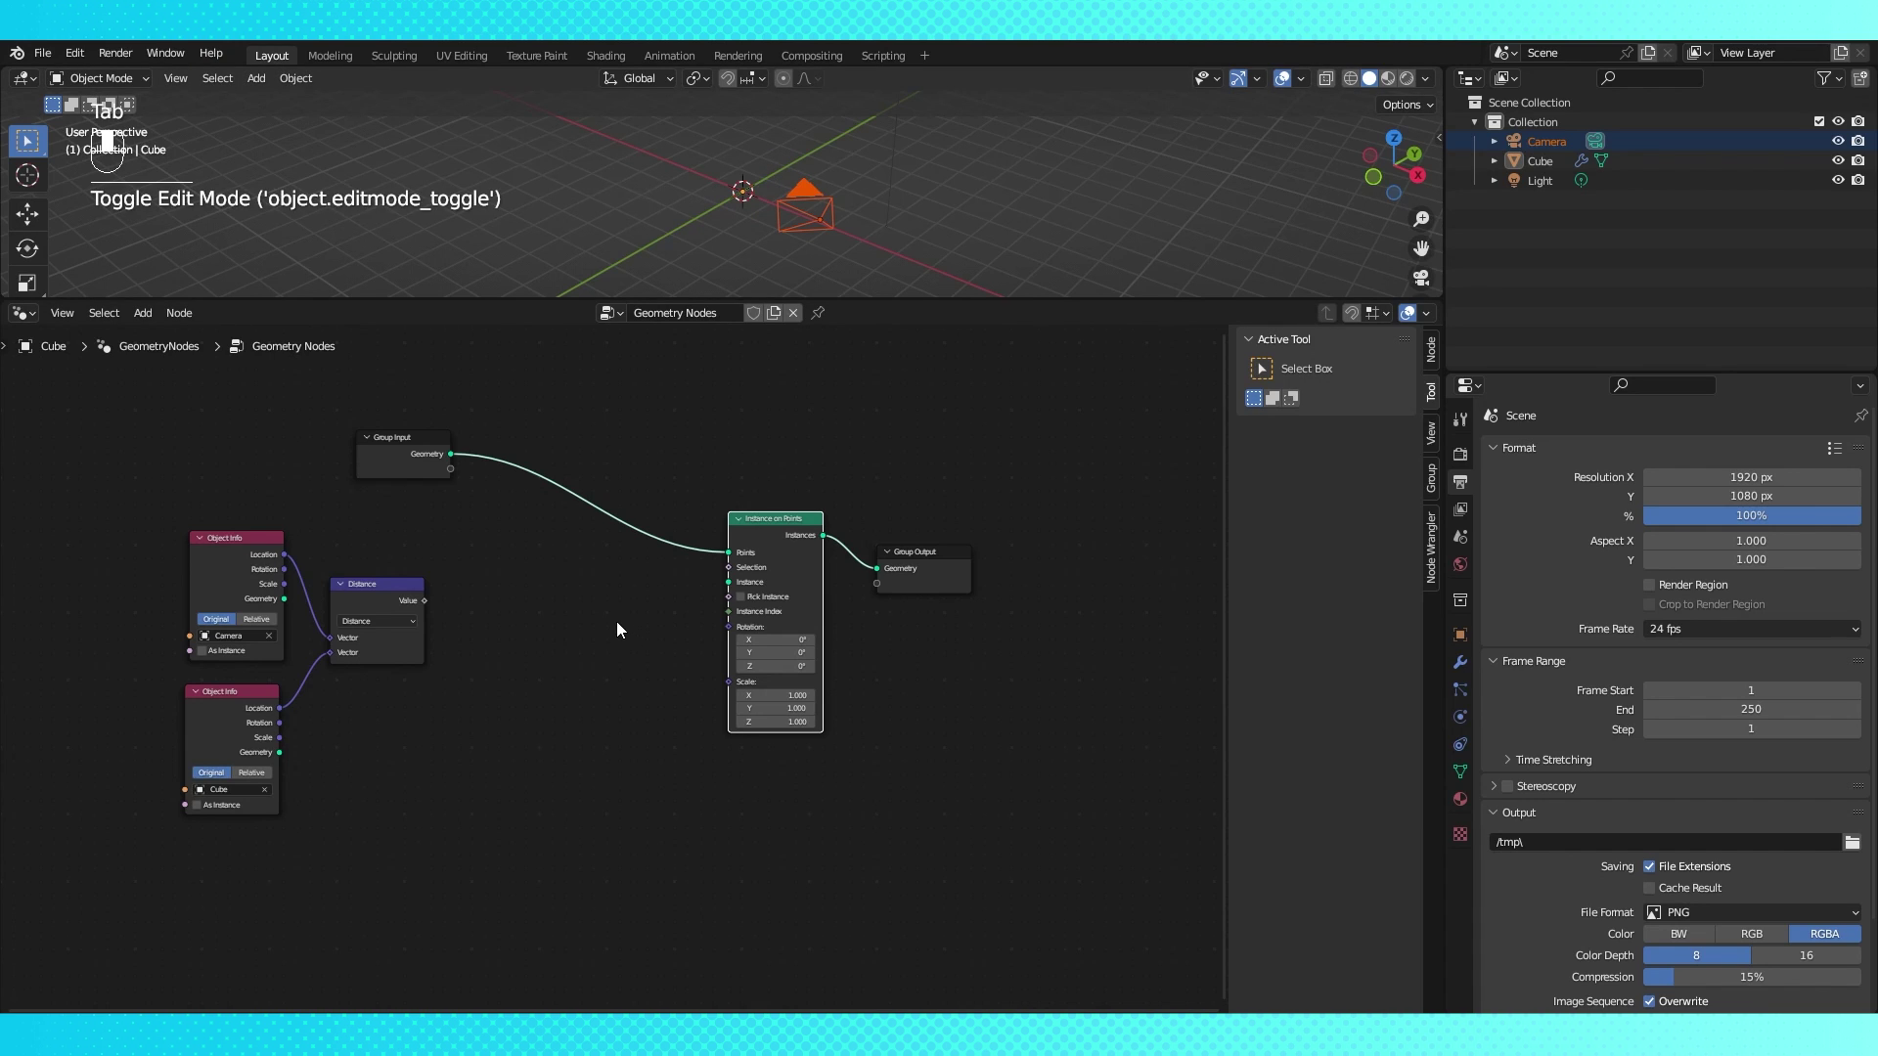
- Add a Cube mesh primitive node and link its Mesh output to the Instance input of Instance on Points
{"action": "key", "text": "shift+a"}
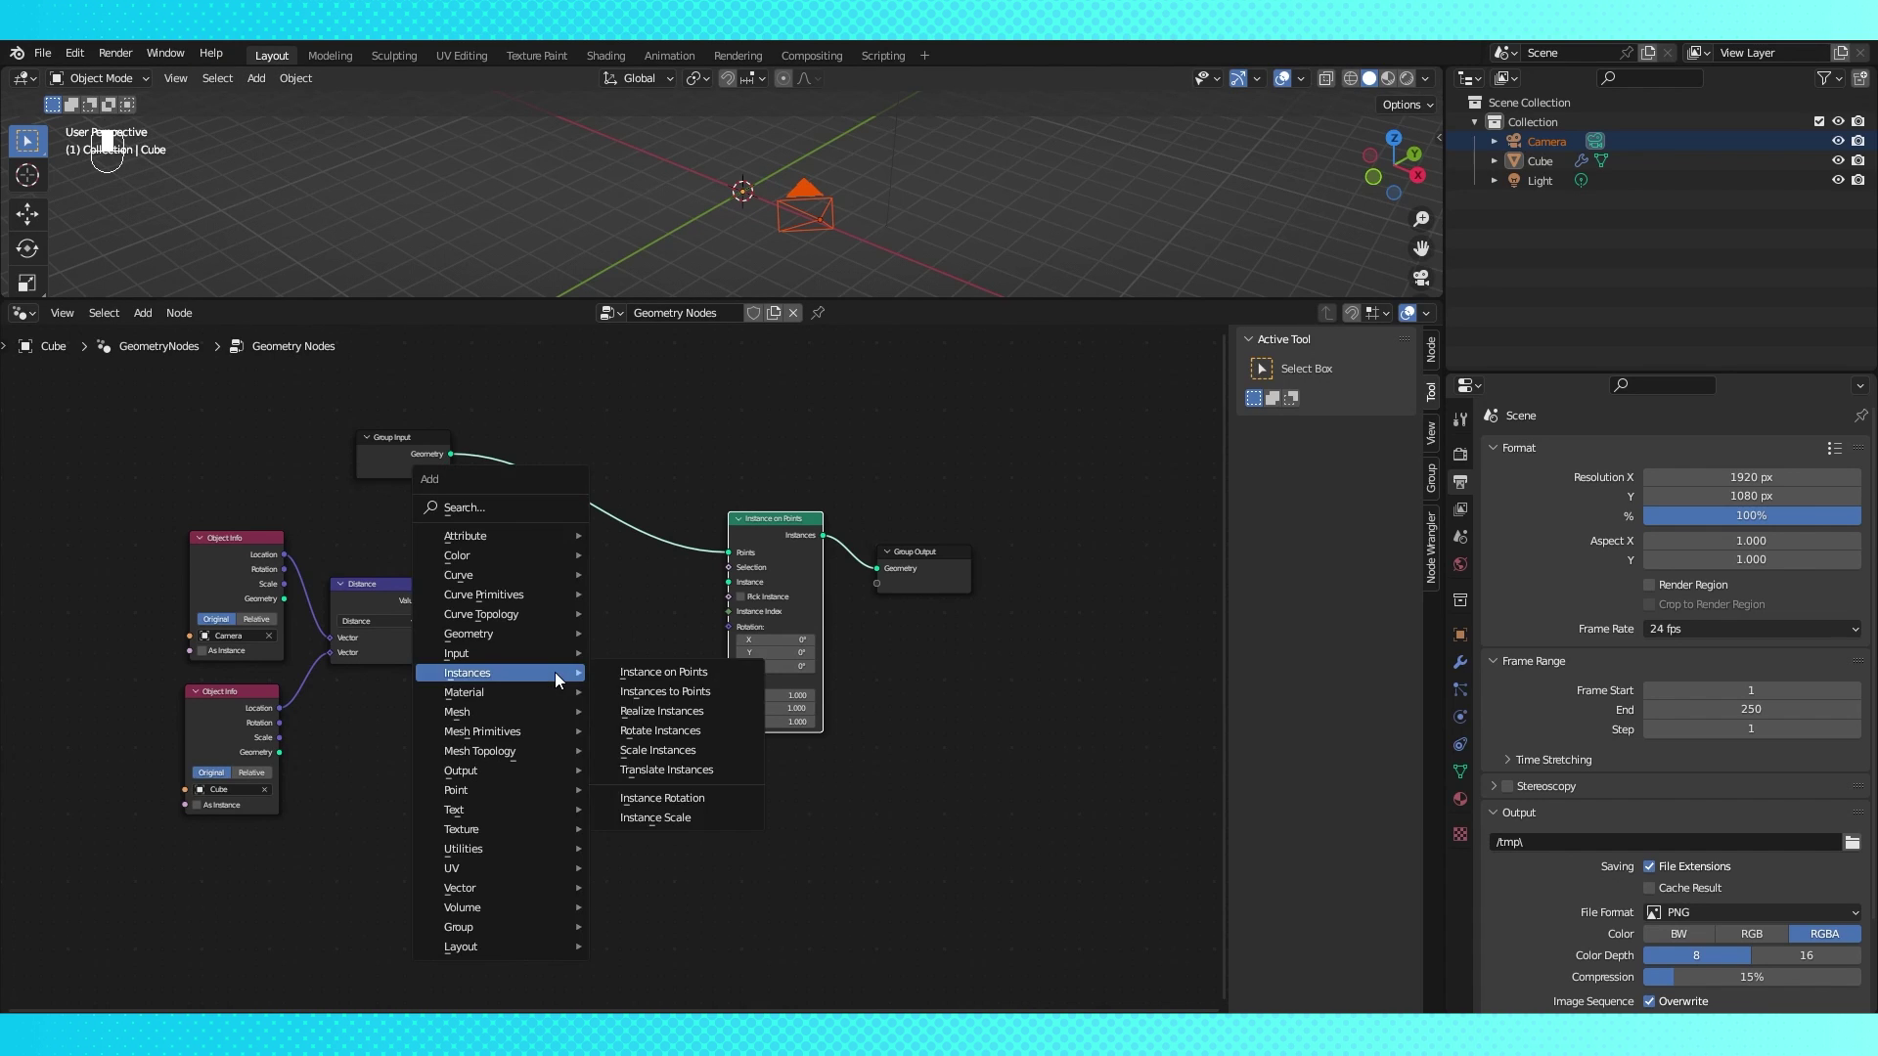
{"action": "mouse_move", "coordinate": [540, 732]}
{"action": "left_click", "coordinate": [640, 743]}
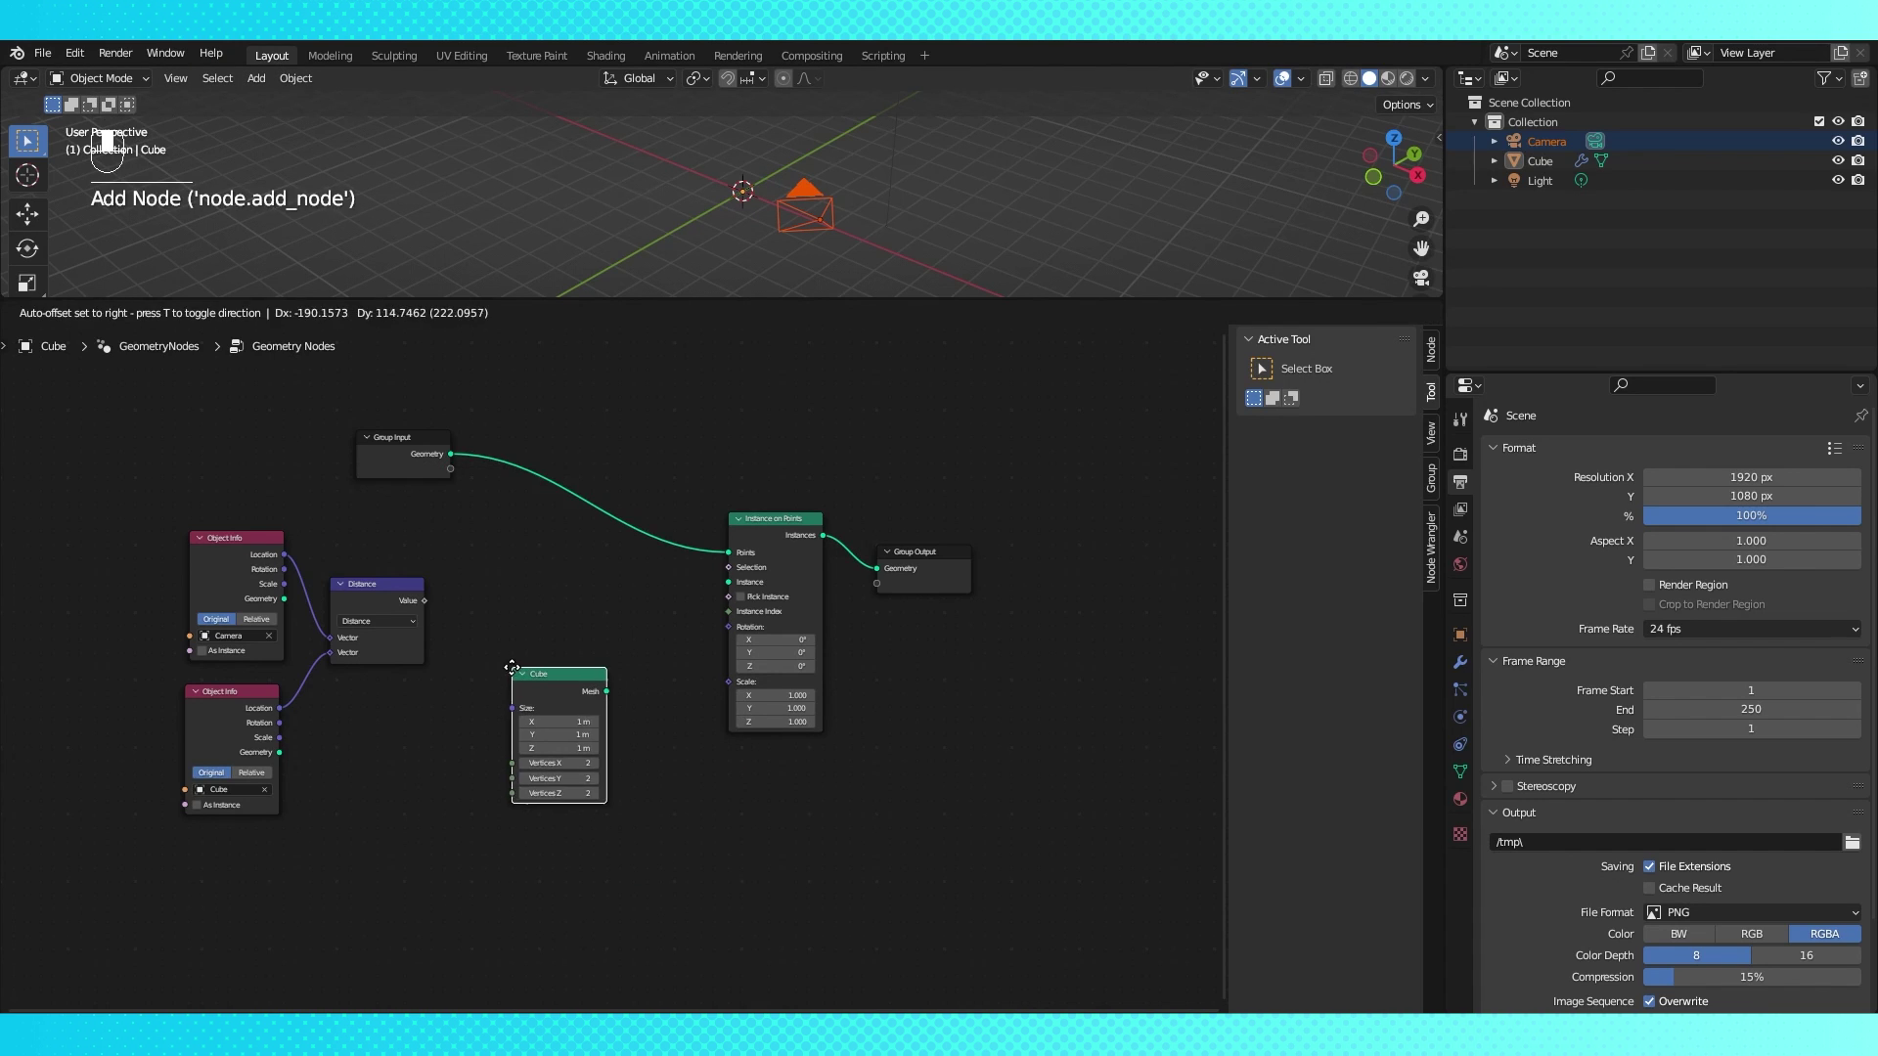
{"action": "left_click", "coordinate": [512, 672]}
{"action": "left_click_drag", "start_coordinate": [525, 691], "coordinate": [729, 583]}
{"action": "scroll", "coordinate": [848, 174], "scroll_direction": "up", "scroll_amount": 5}
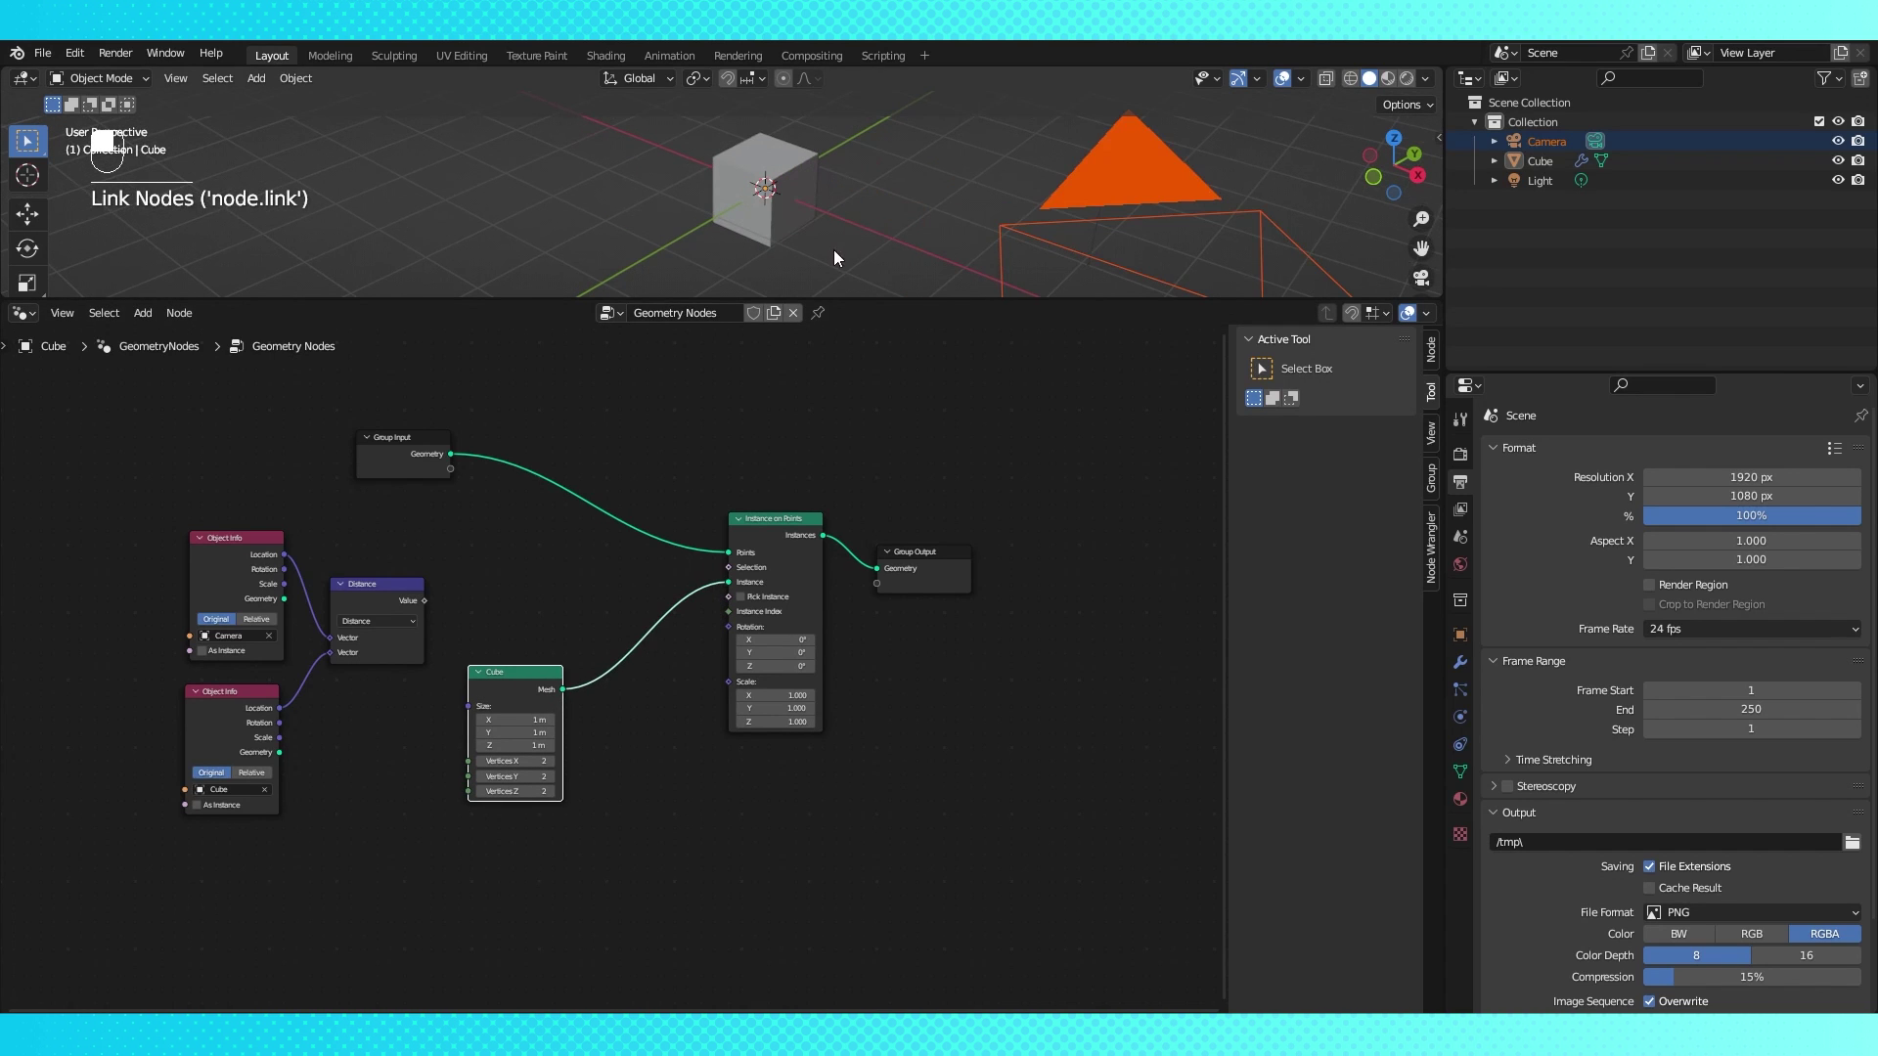
- Insert a Switch node into the link between the Cube node and Instance on Points
{"action": "left_click_drag", "start_coordinate": [510, 684], "coordinate": [446, 741]}
{"action": "key", "text": "shift+a"}
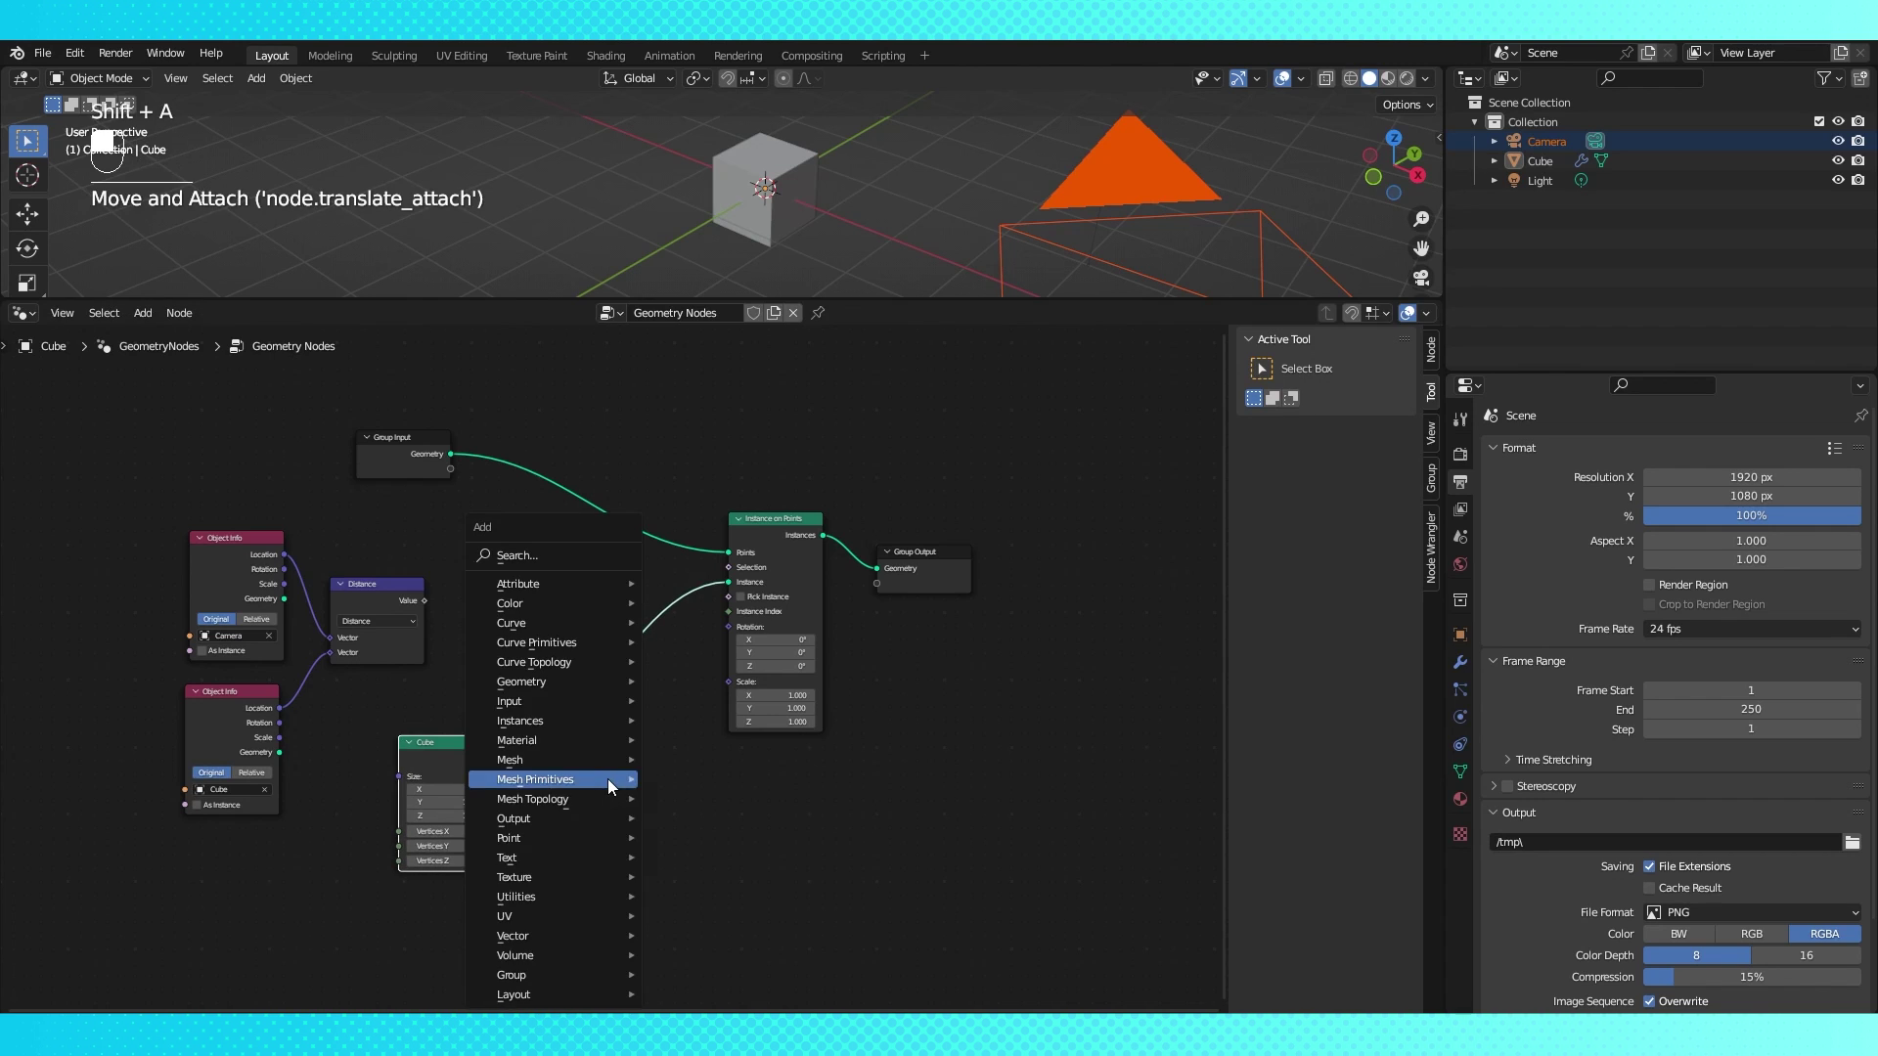
{"action": "mouse_move", "coordinate": [583, 897]}
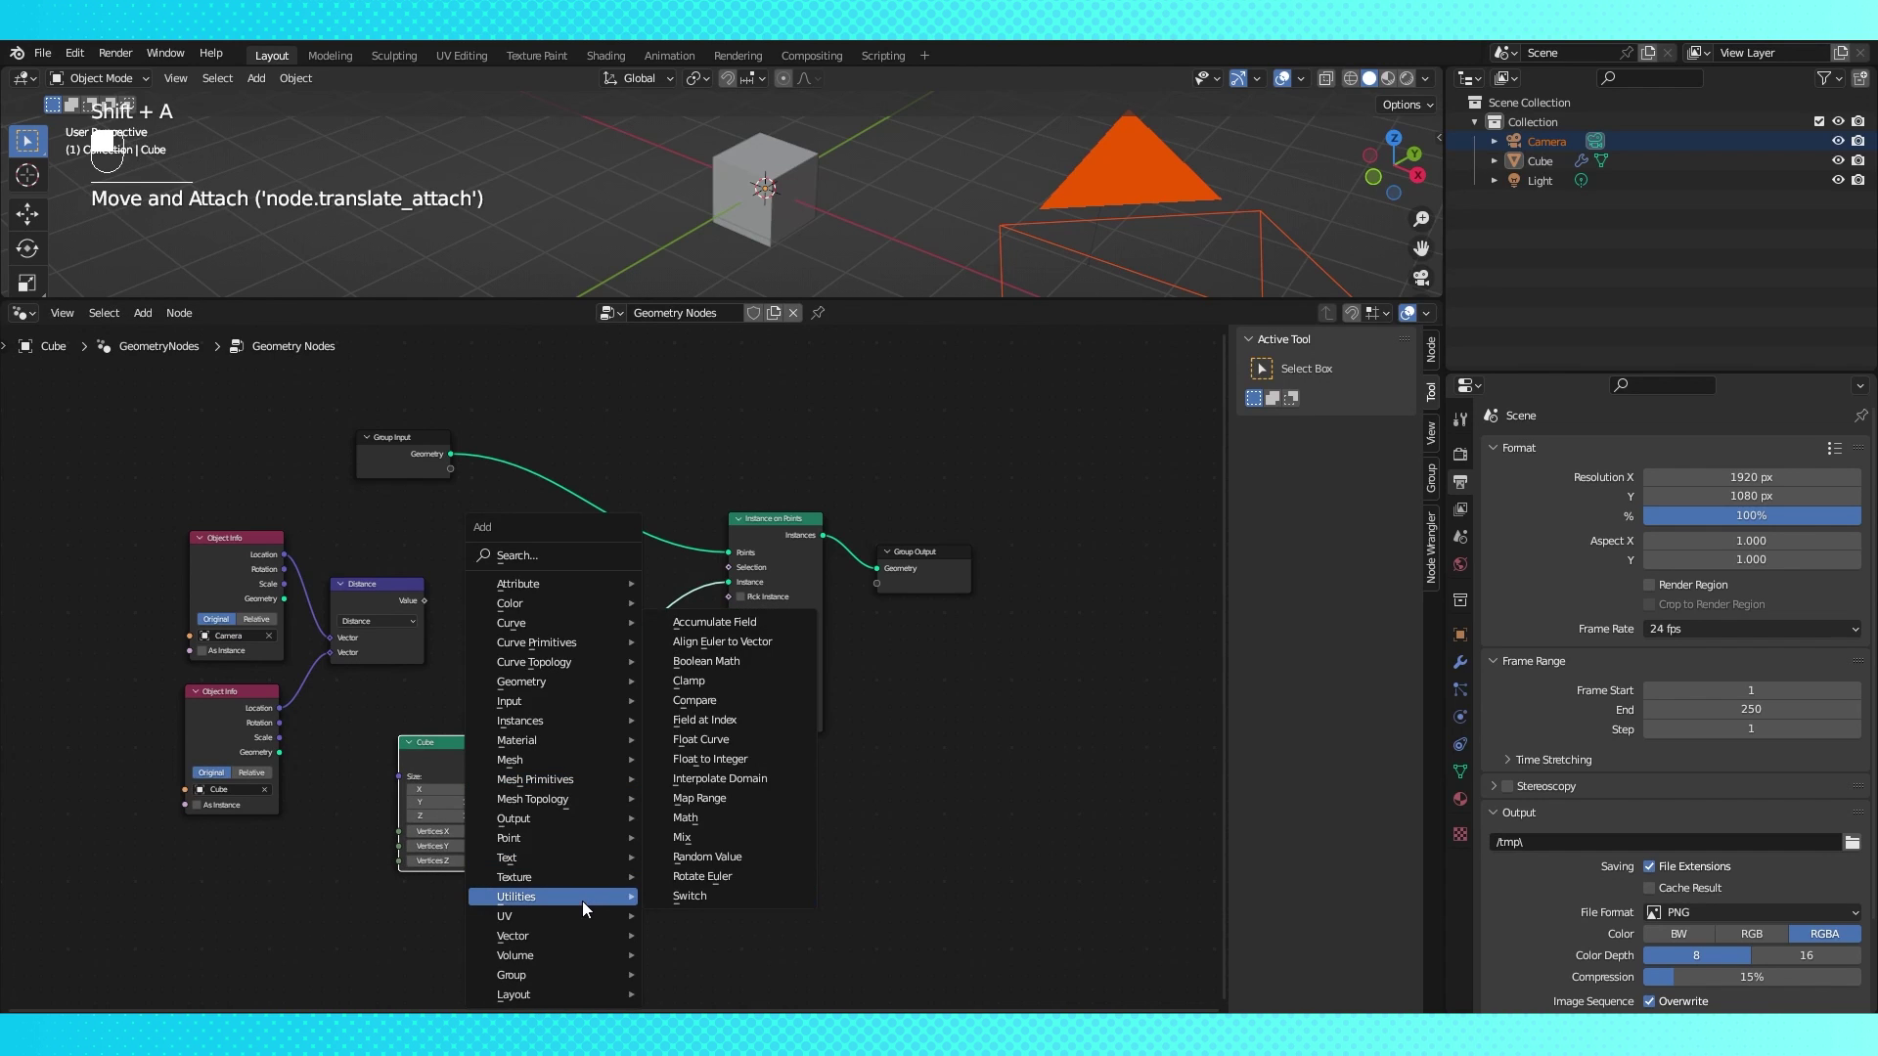
{"action": "left_click", "coordinate": [686, 896]}
{"action": "left_click", "coordinate": [584, 613]}
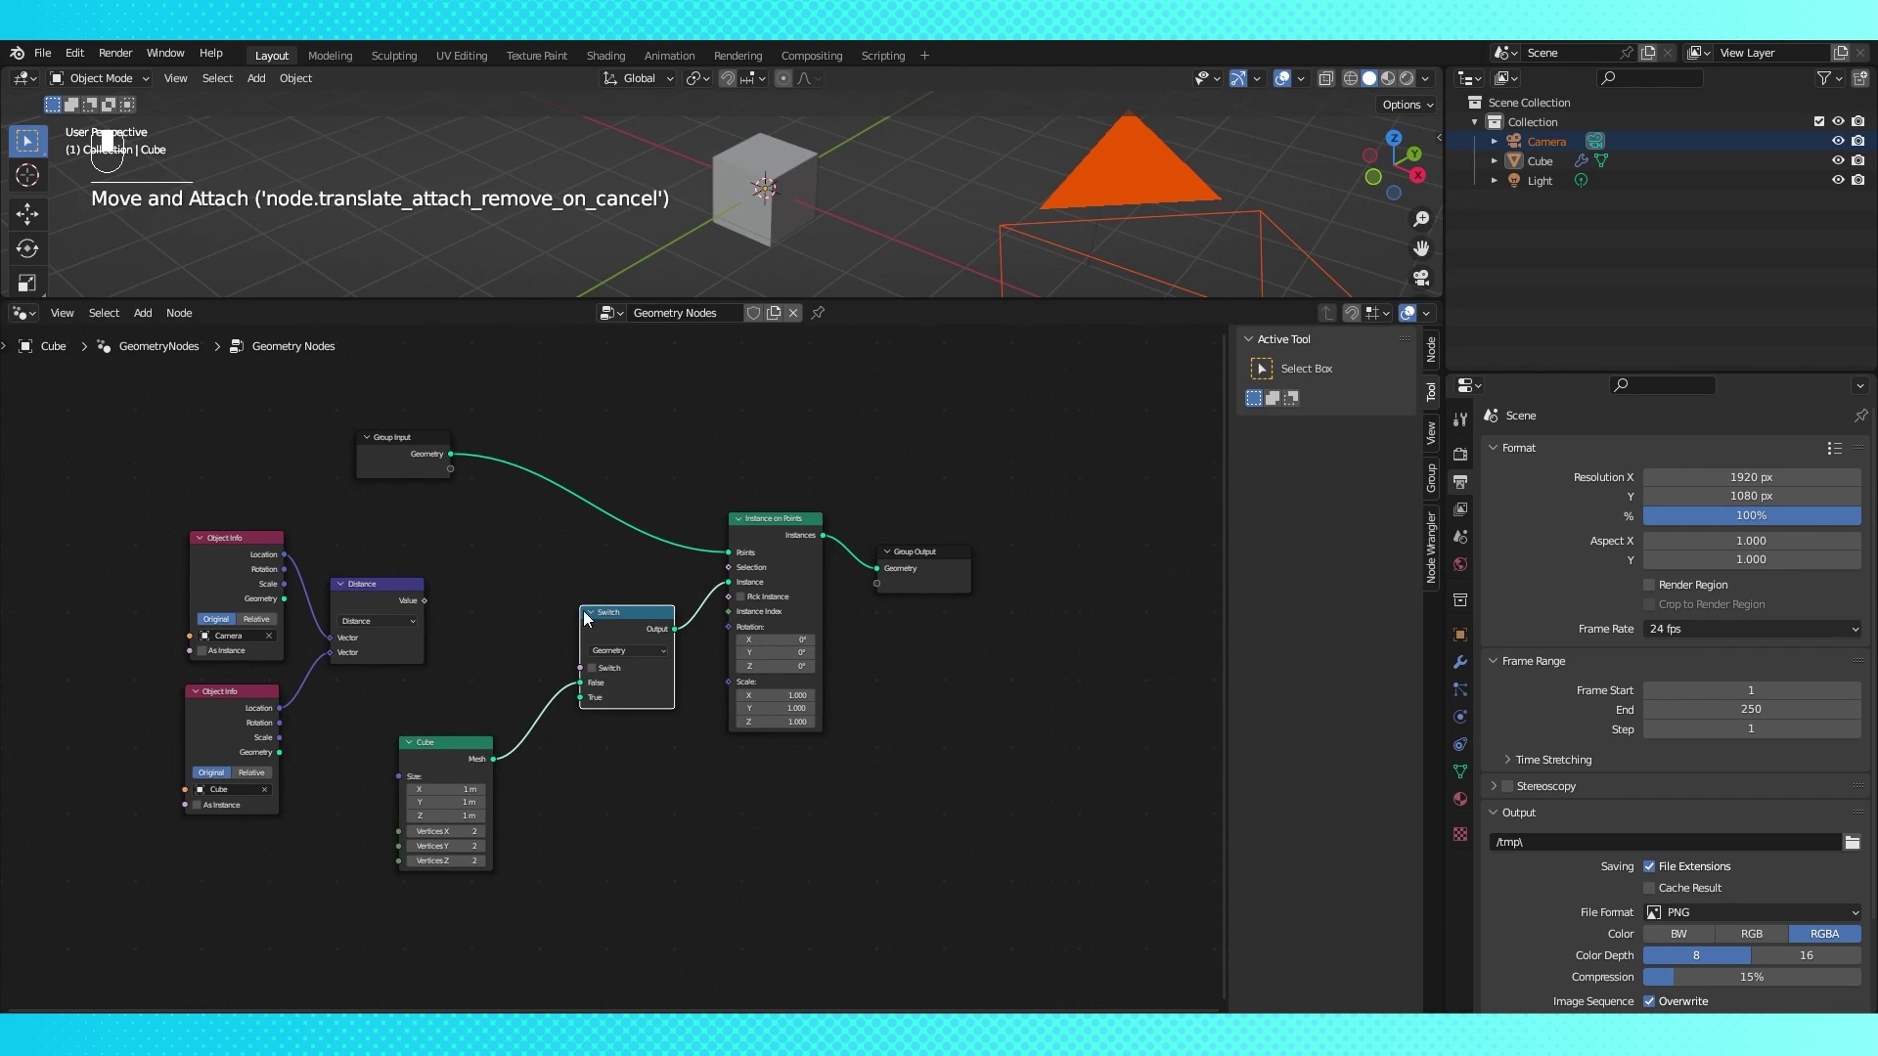
- Reroute the Cube mesh link to the Switch node's True input and enable its Switch option
{"action": "left_click_drag", "start_coordinate": [446, 743], "coordinate": [405, 758]}
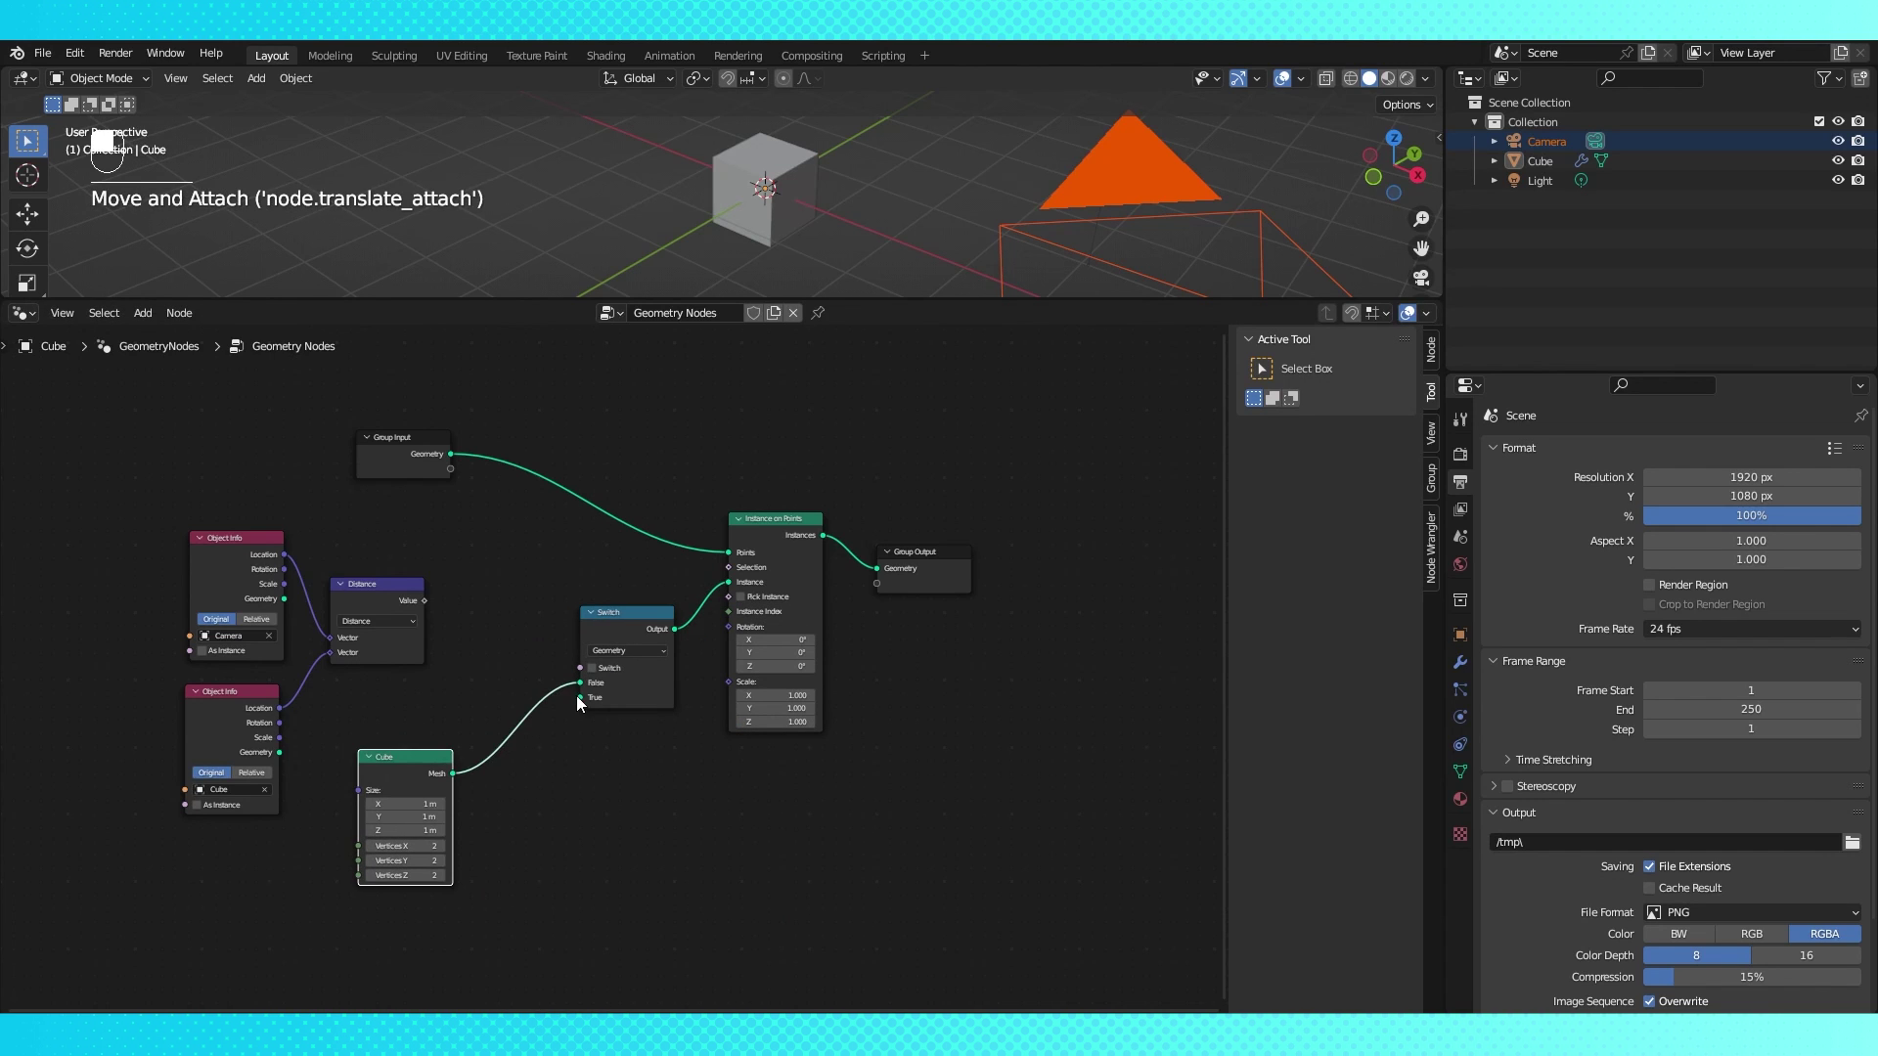
{"action": "left_click_drag", "start_coordinate": [579, 684], "coordinate": [577, 699]}
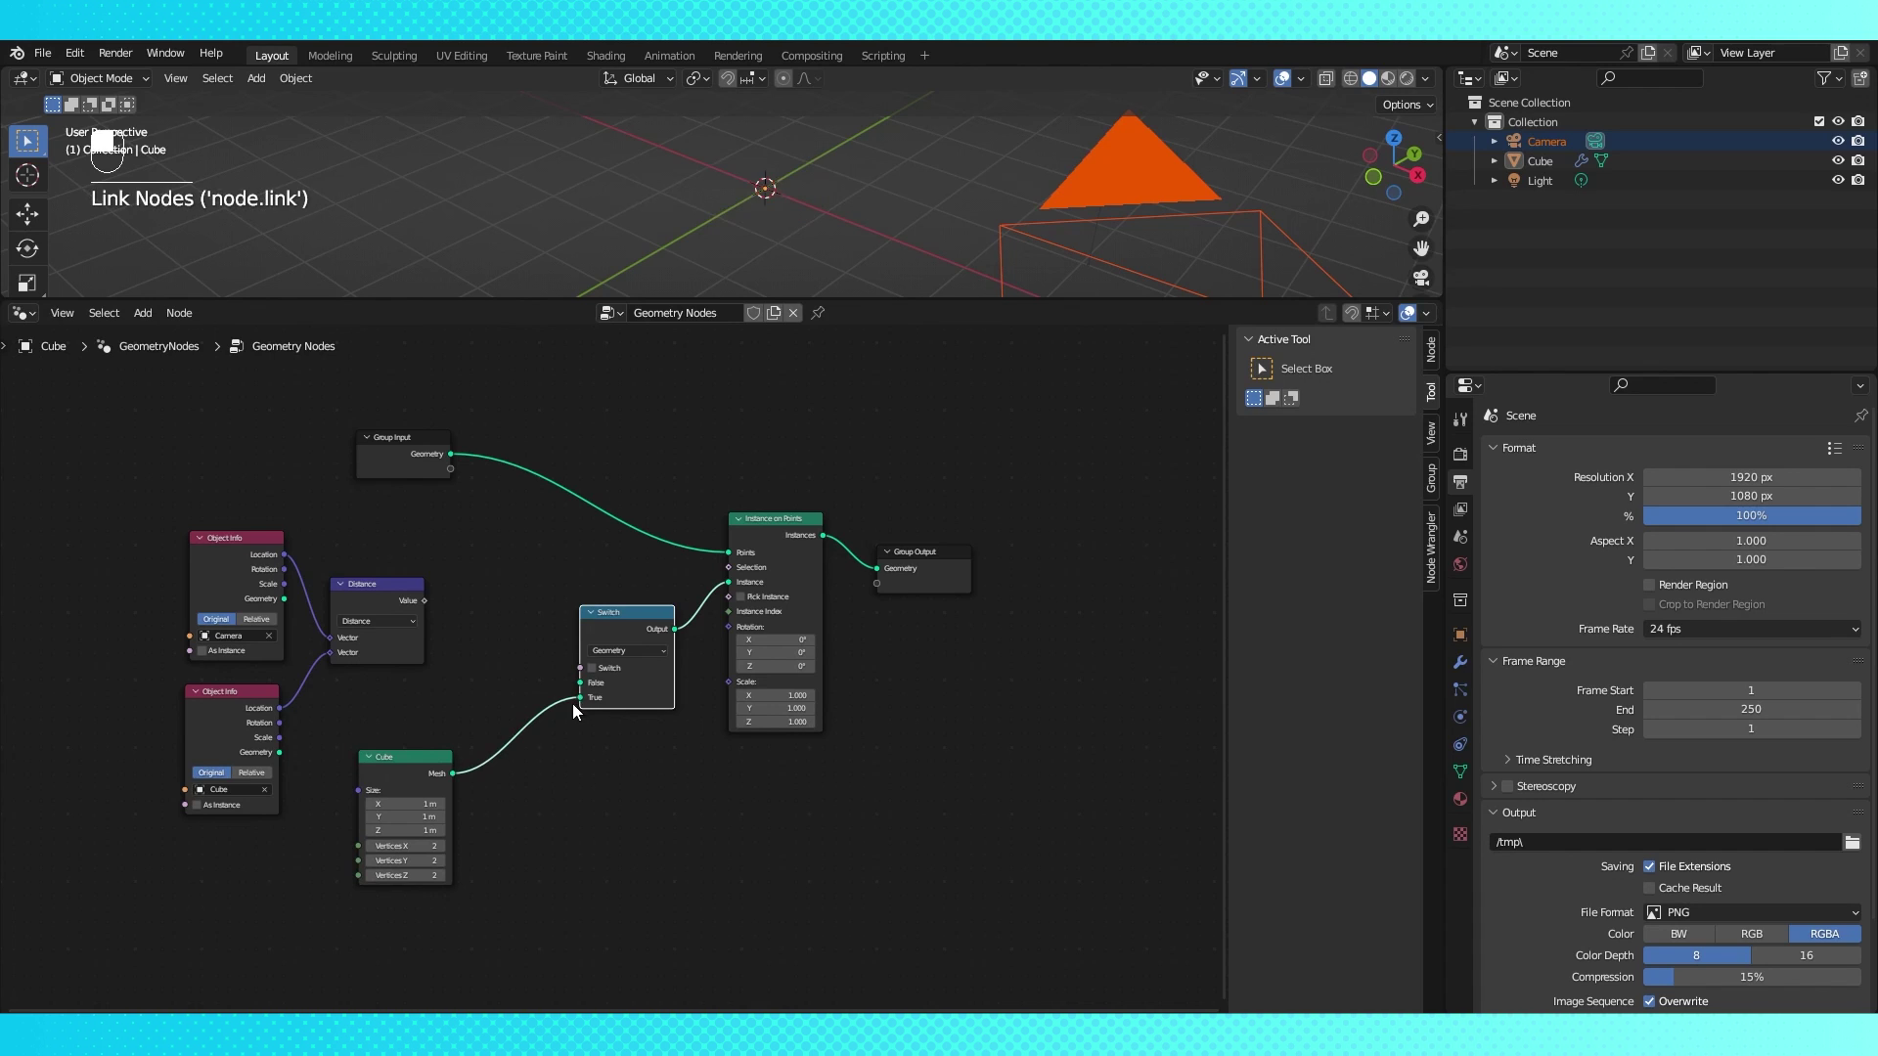
{"action": "left_click", "coordinate": [591, 668]}
- Add an Ico Sphere node linked to the Switch node's False input and turn the Switch option off
{"action": "left_click_drag", "start_coordinate": [449, 758], "coordinate": [494, 826]}
{"action": "key", "text": "shift+a"}
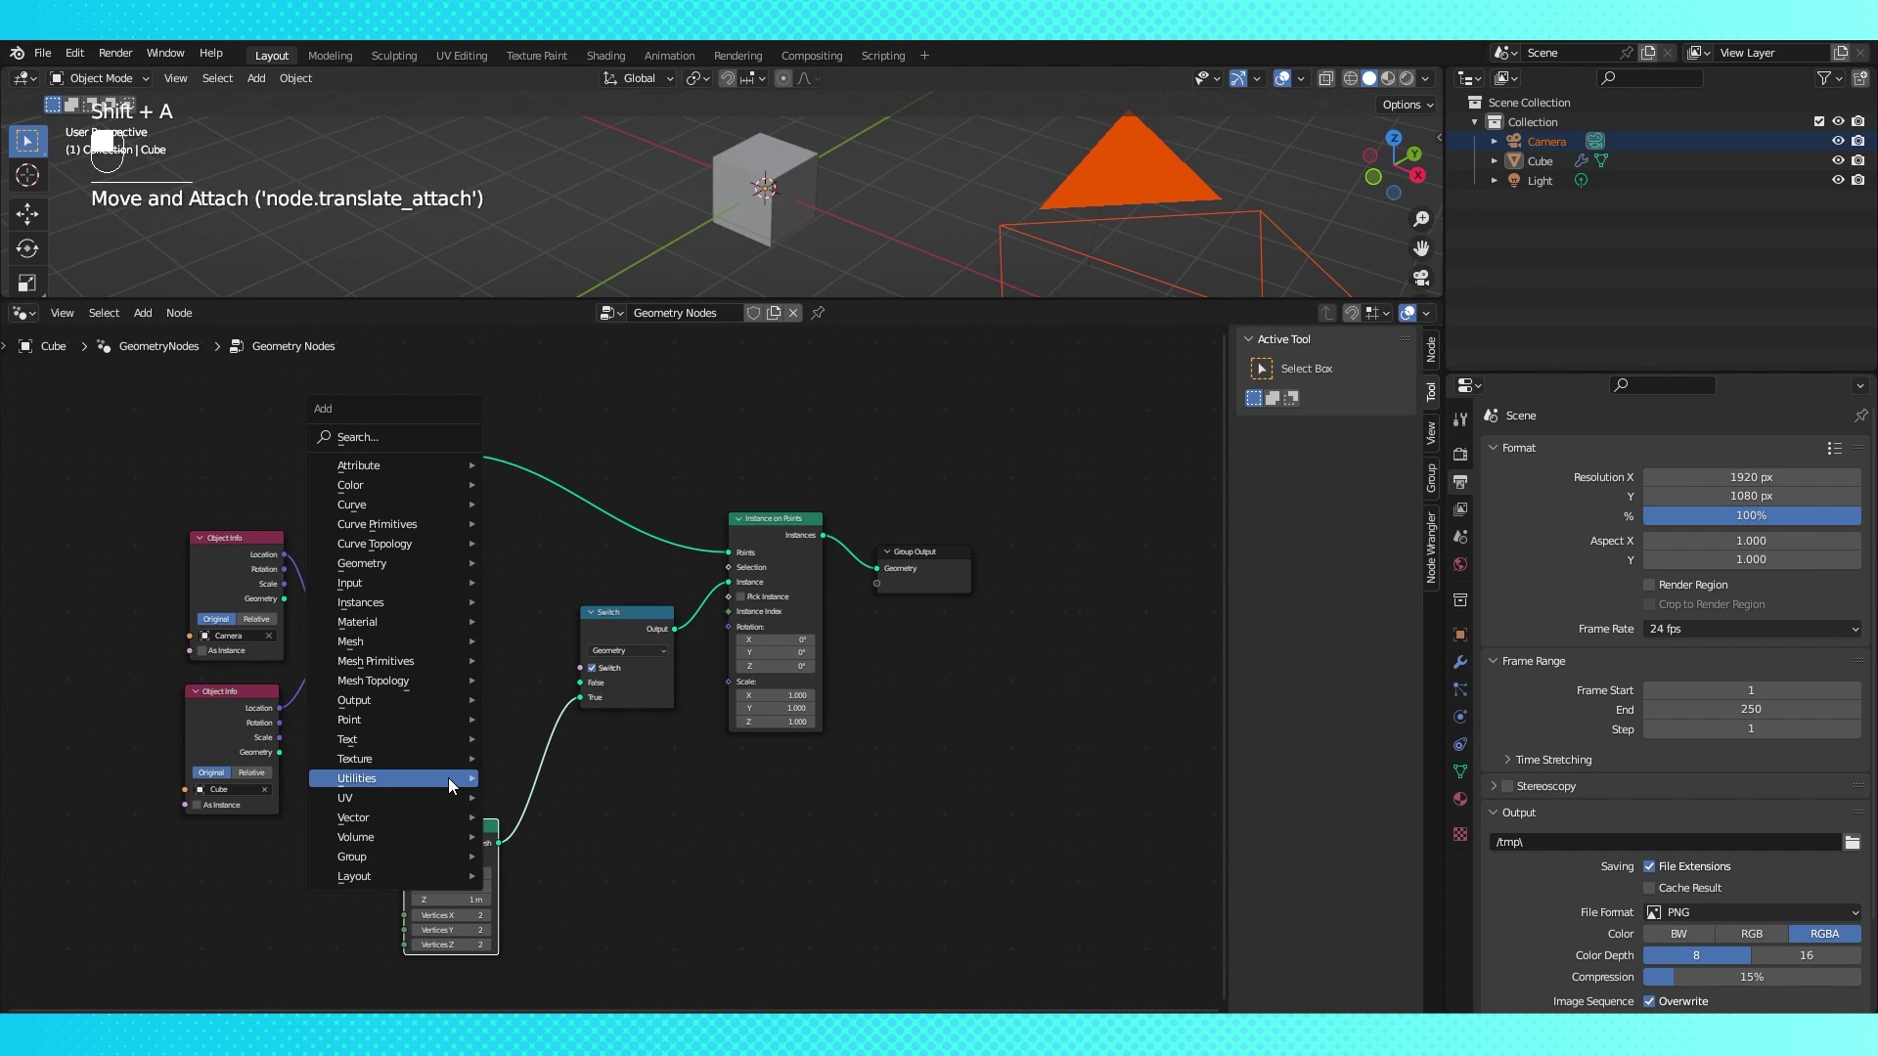
{"action": "mouse_move", "coordinate": [415, 665]}
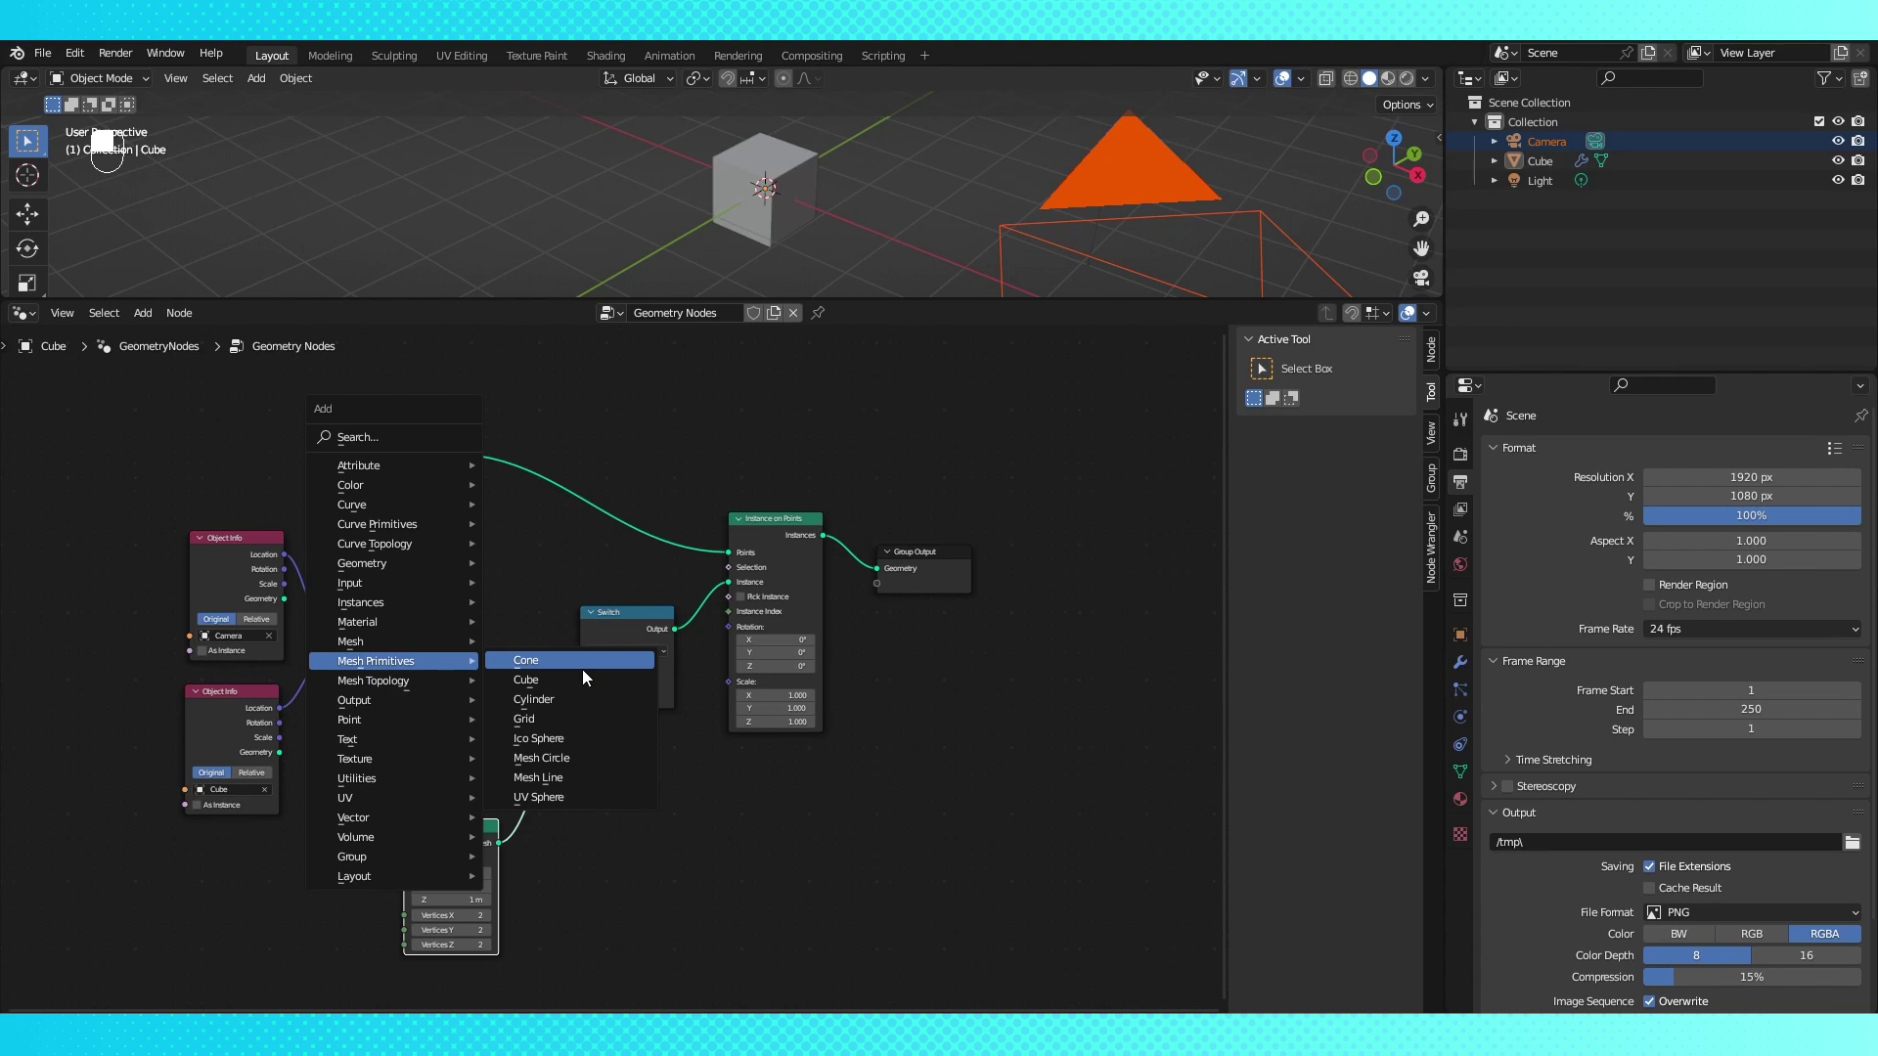
{"action": "left_click", "coordinate": [563, 737]}
{"action": "left_click", "coordinate": [486, 711]}
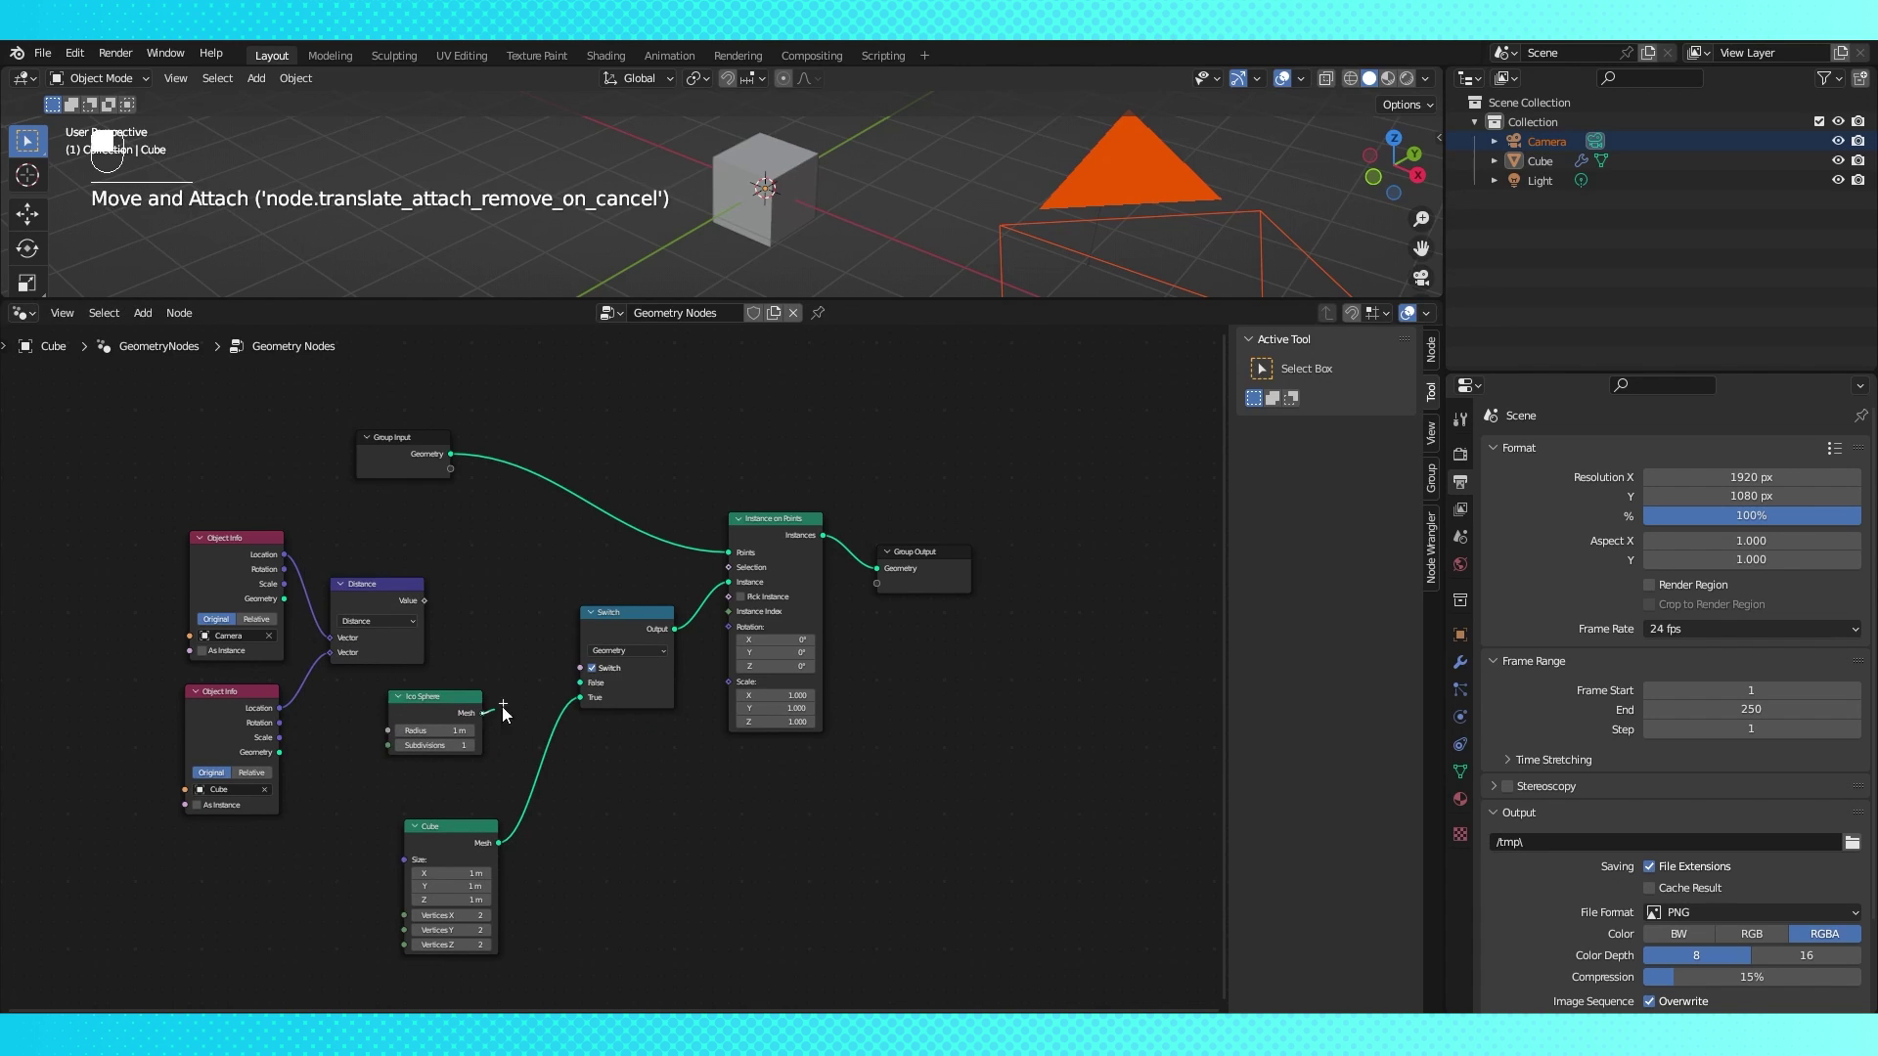
{"action": "left_click_drag", "start_coordinate": [482, 713], "coordinate": [580, 682]}
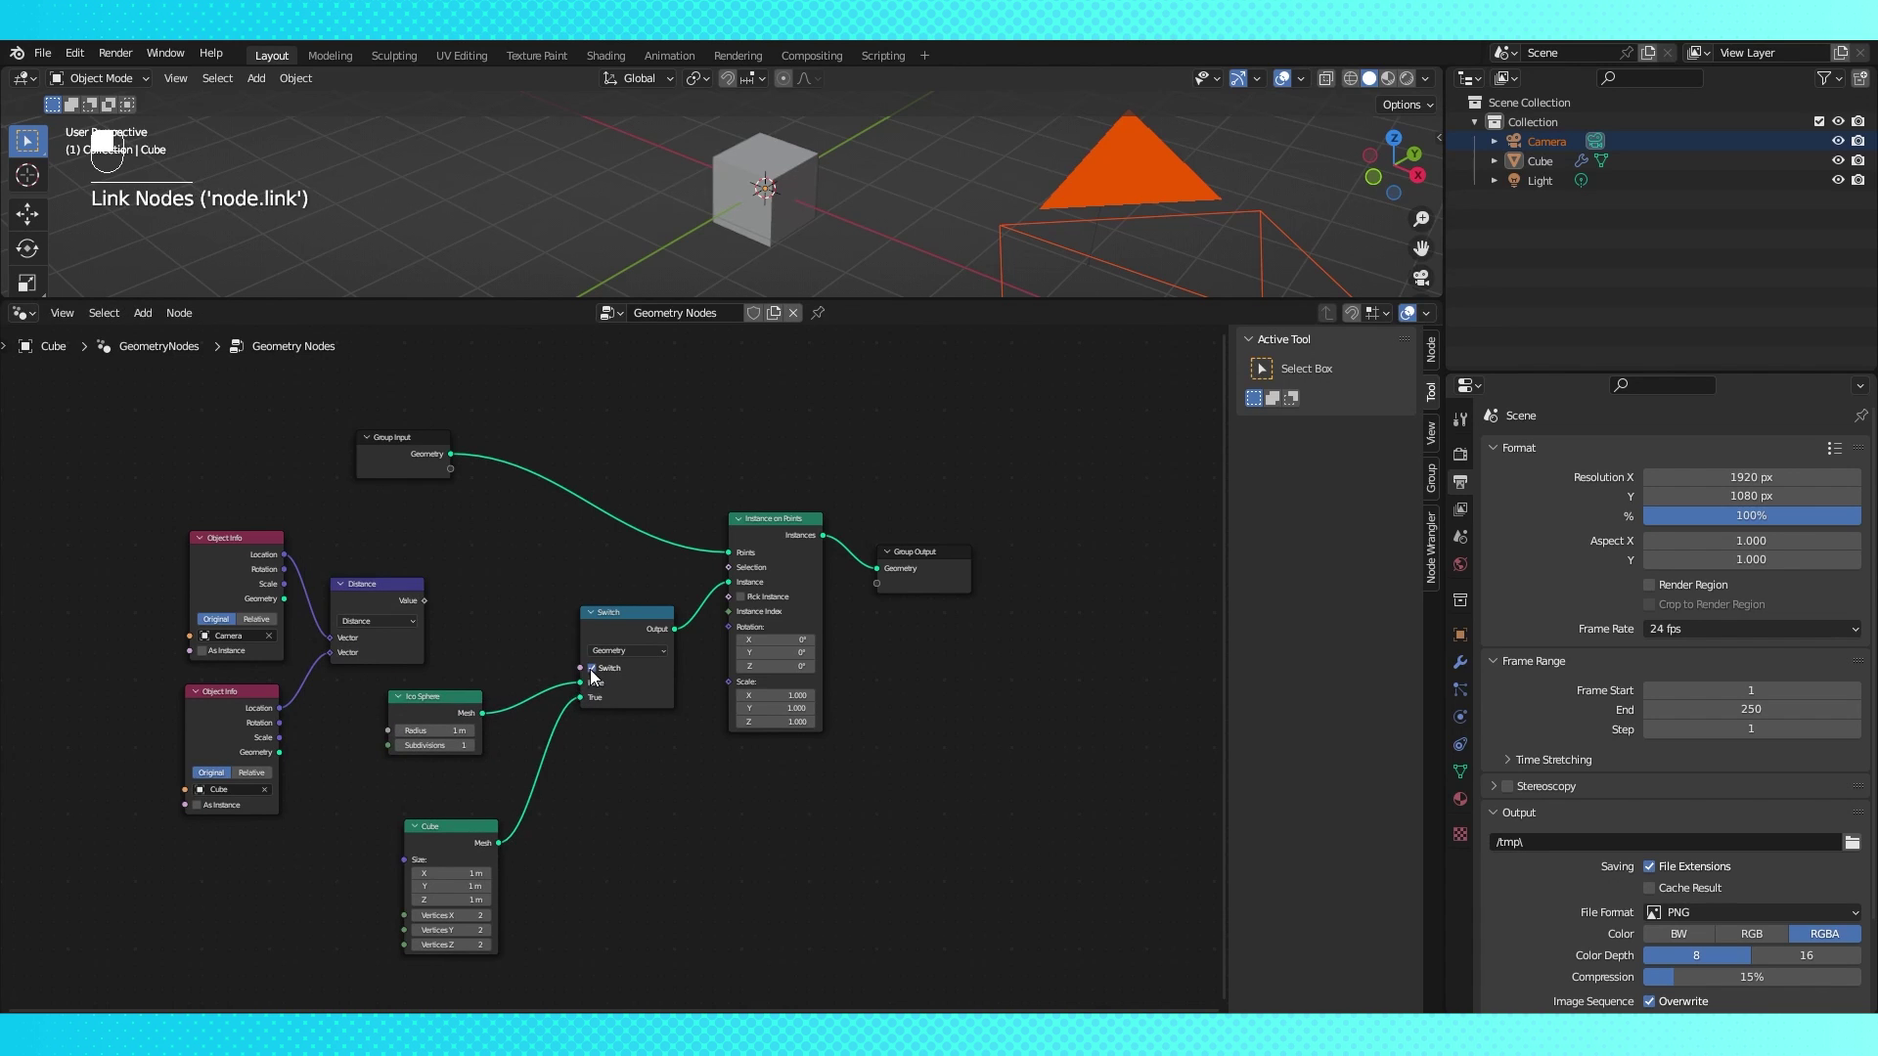
{"action": "left_click", "coordinate": [591, 670]}
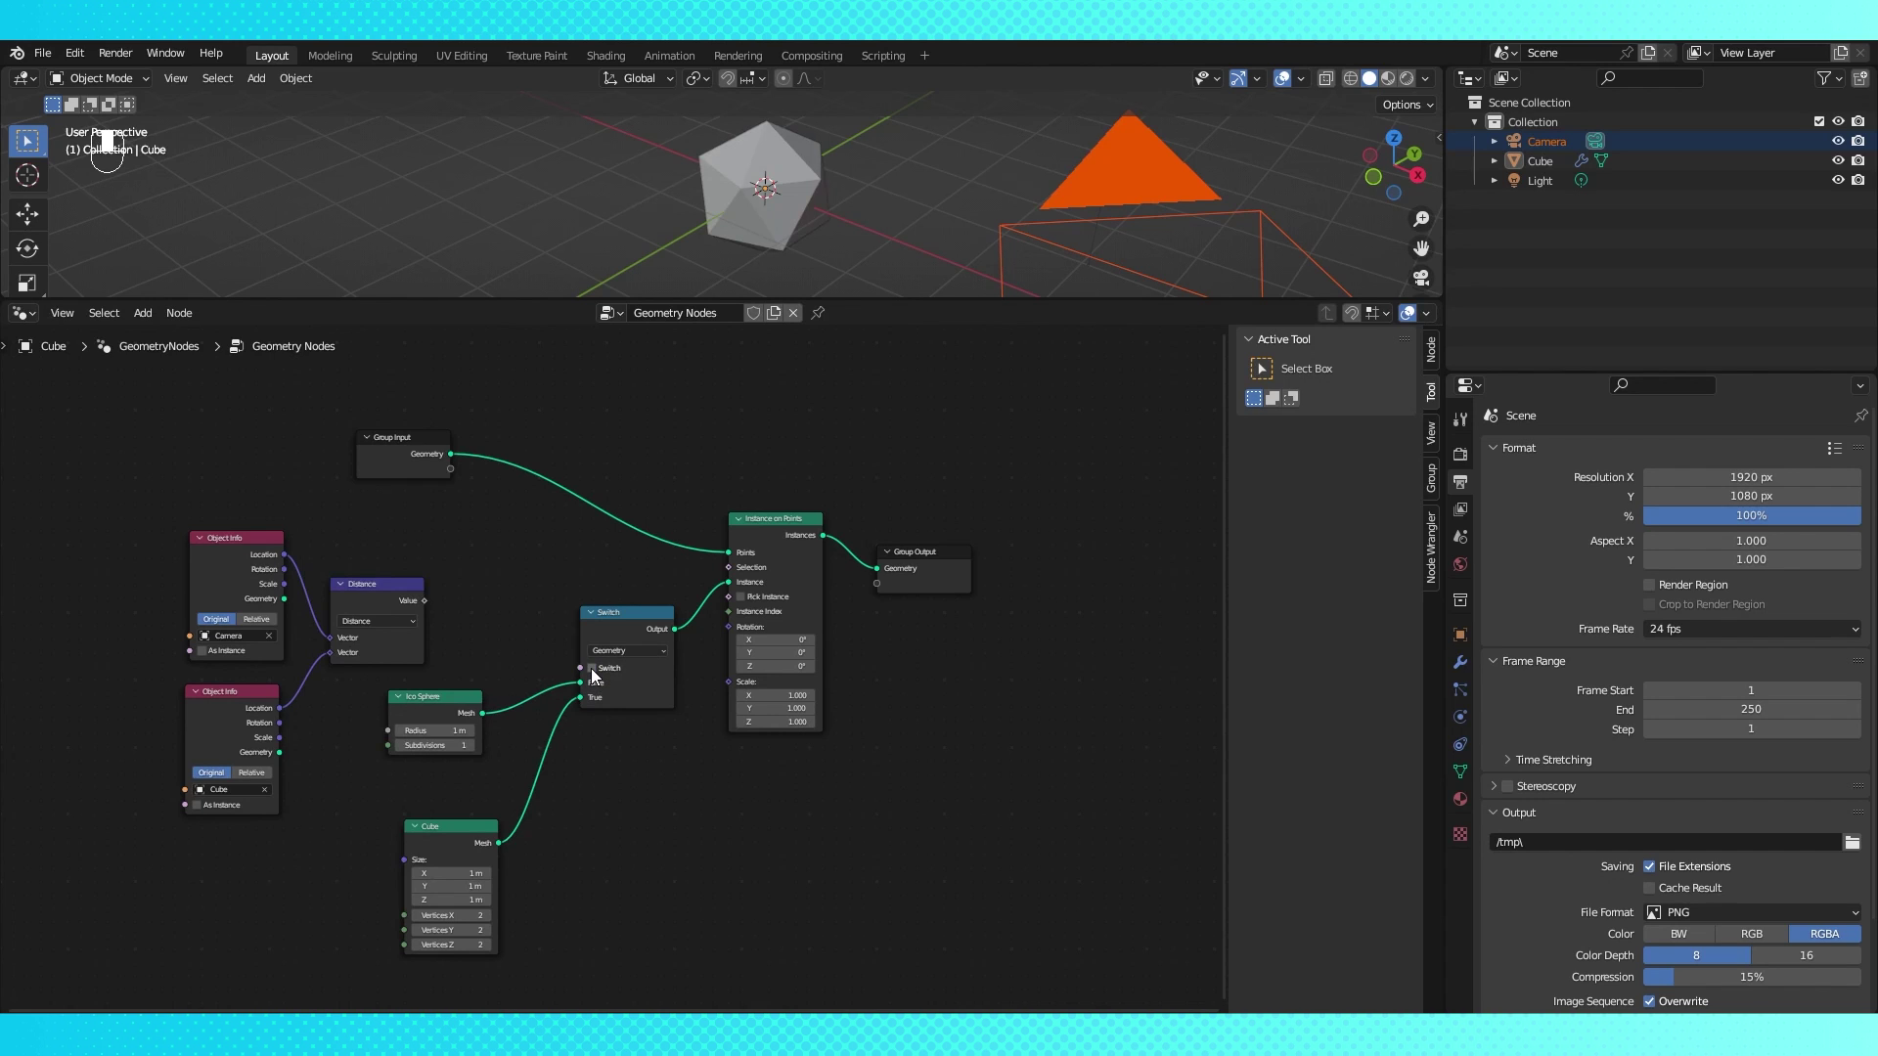
- Select the instanced object in the viewport and scale it down
{"action": "left_click", "coordinate": [807, 197]}
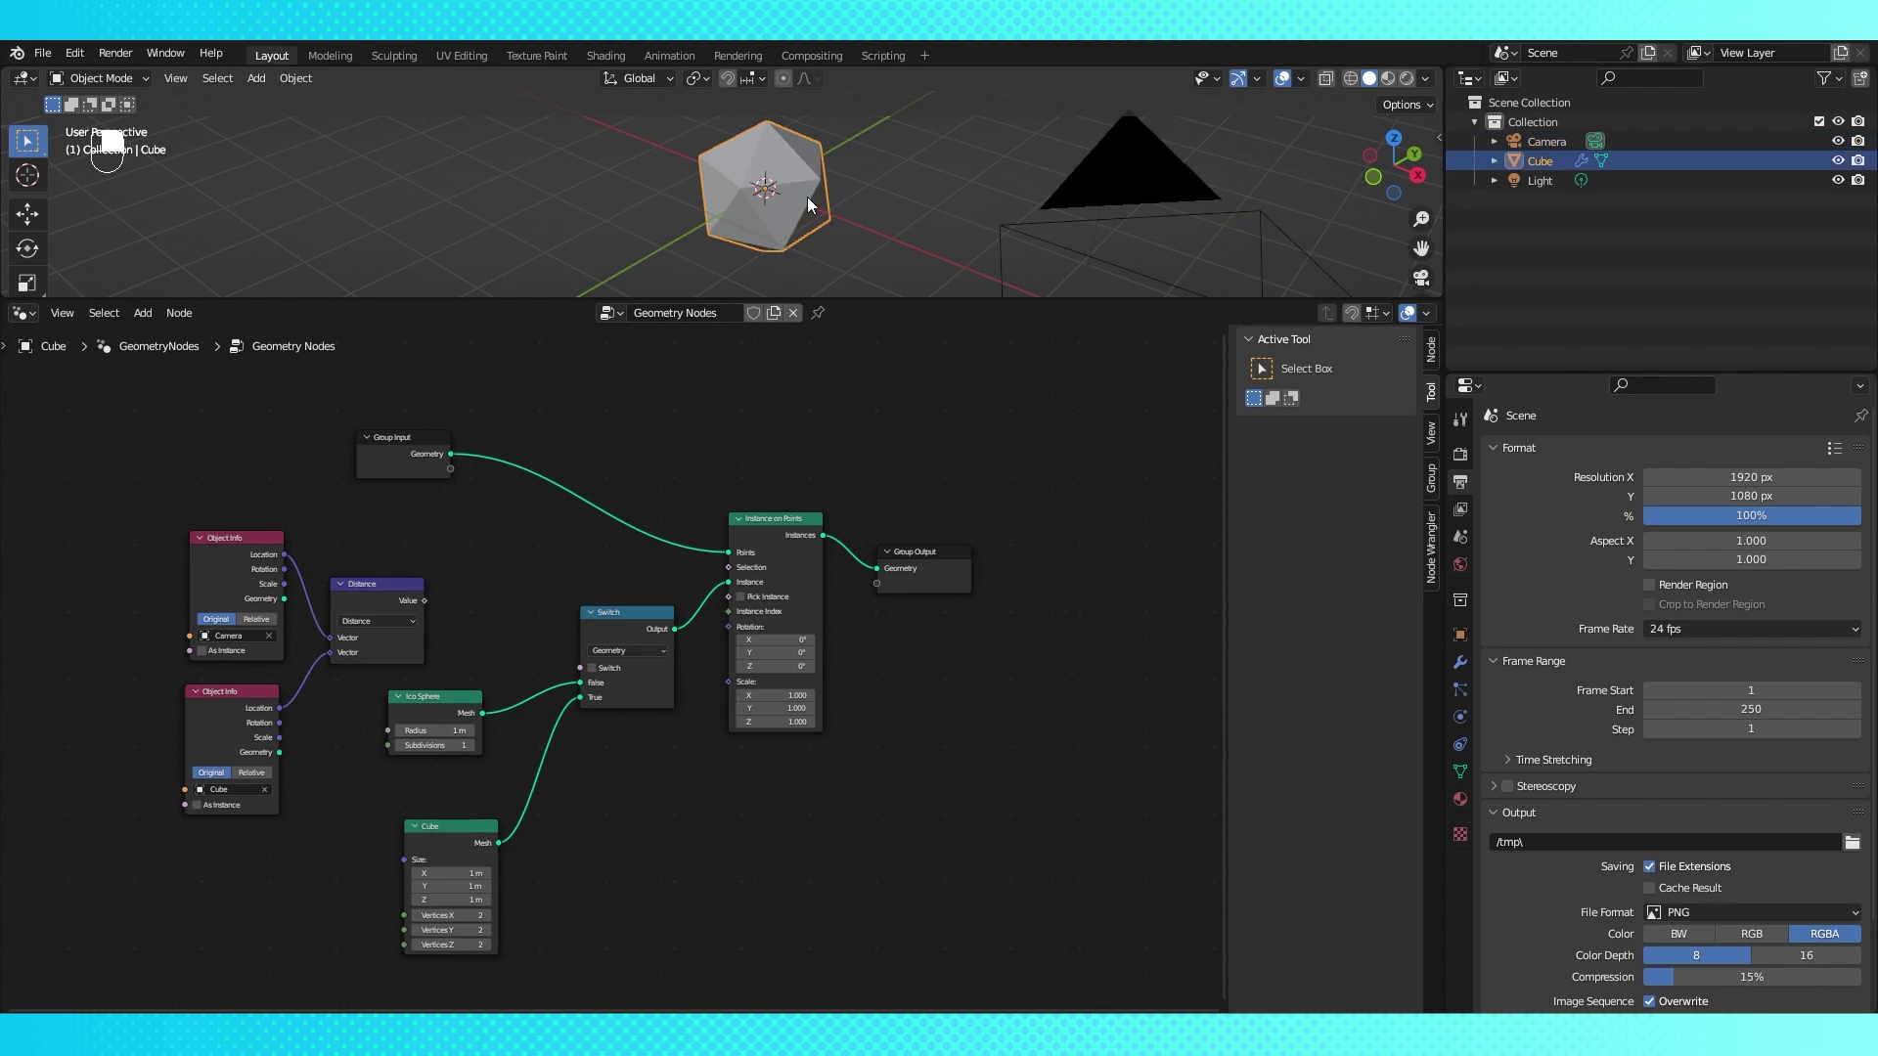
{"action": "key", "text": "s"}
{"action": "left_click", "coordinate": [886, 175]}
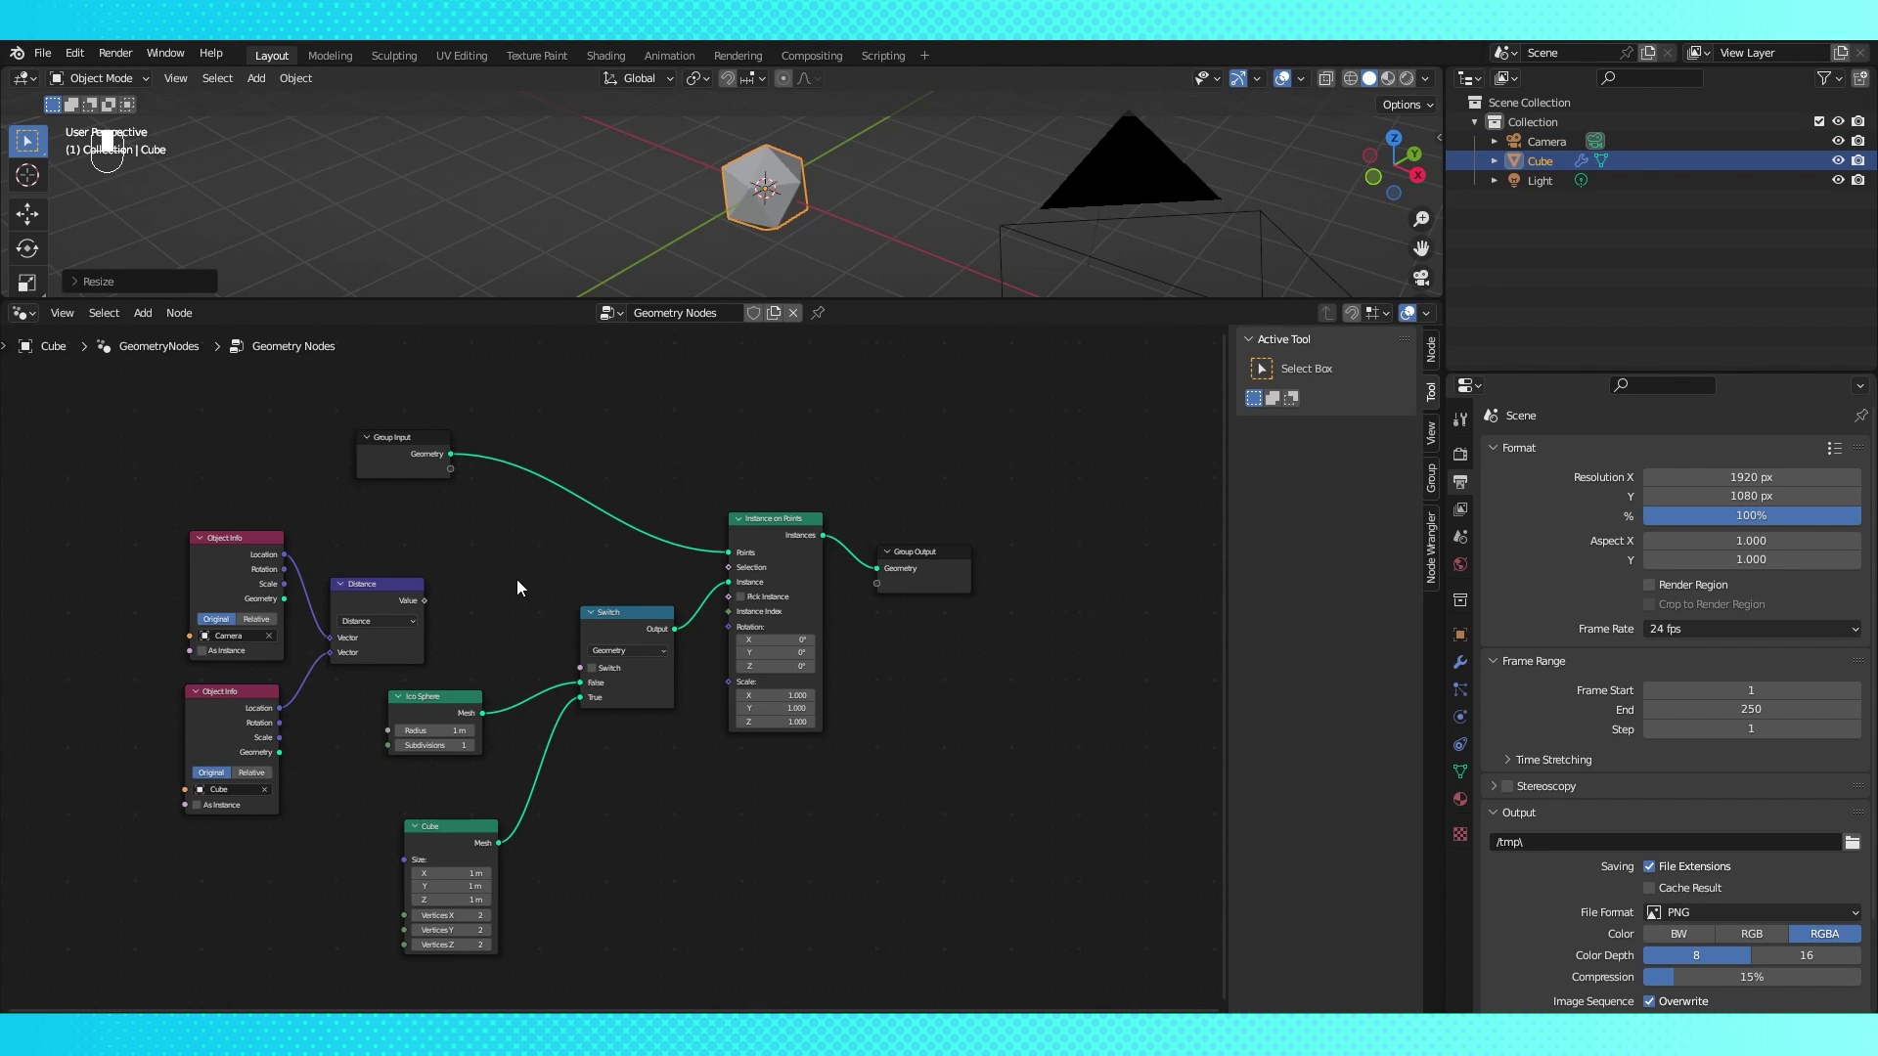
- Add a Compare node, link the Distance value to its A input and its Result to the Switch input
{"action": "key", "text": "shift+a"}
{"action": "mouse_move", "coordinate": [476, 751]}
{"action": "mouse_move", "coordinate": [448, 702]}
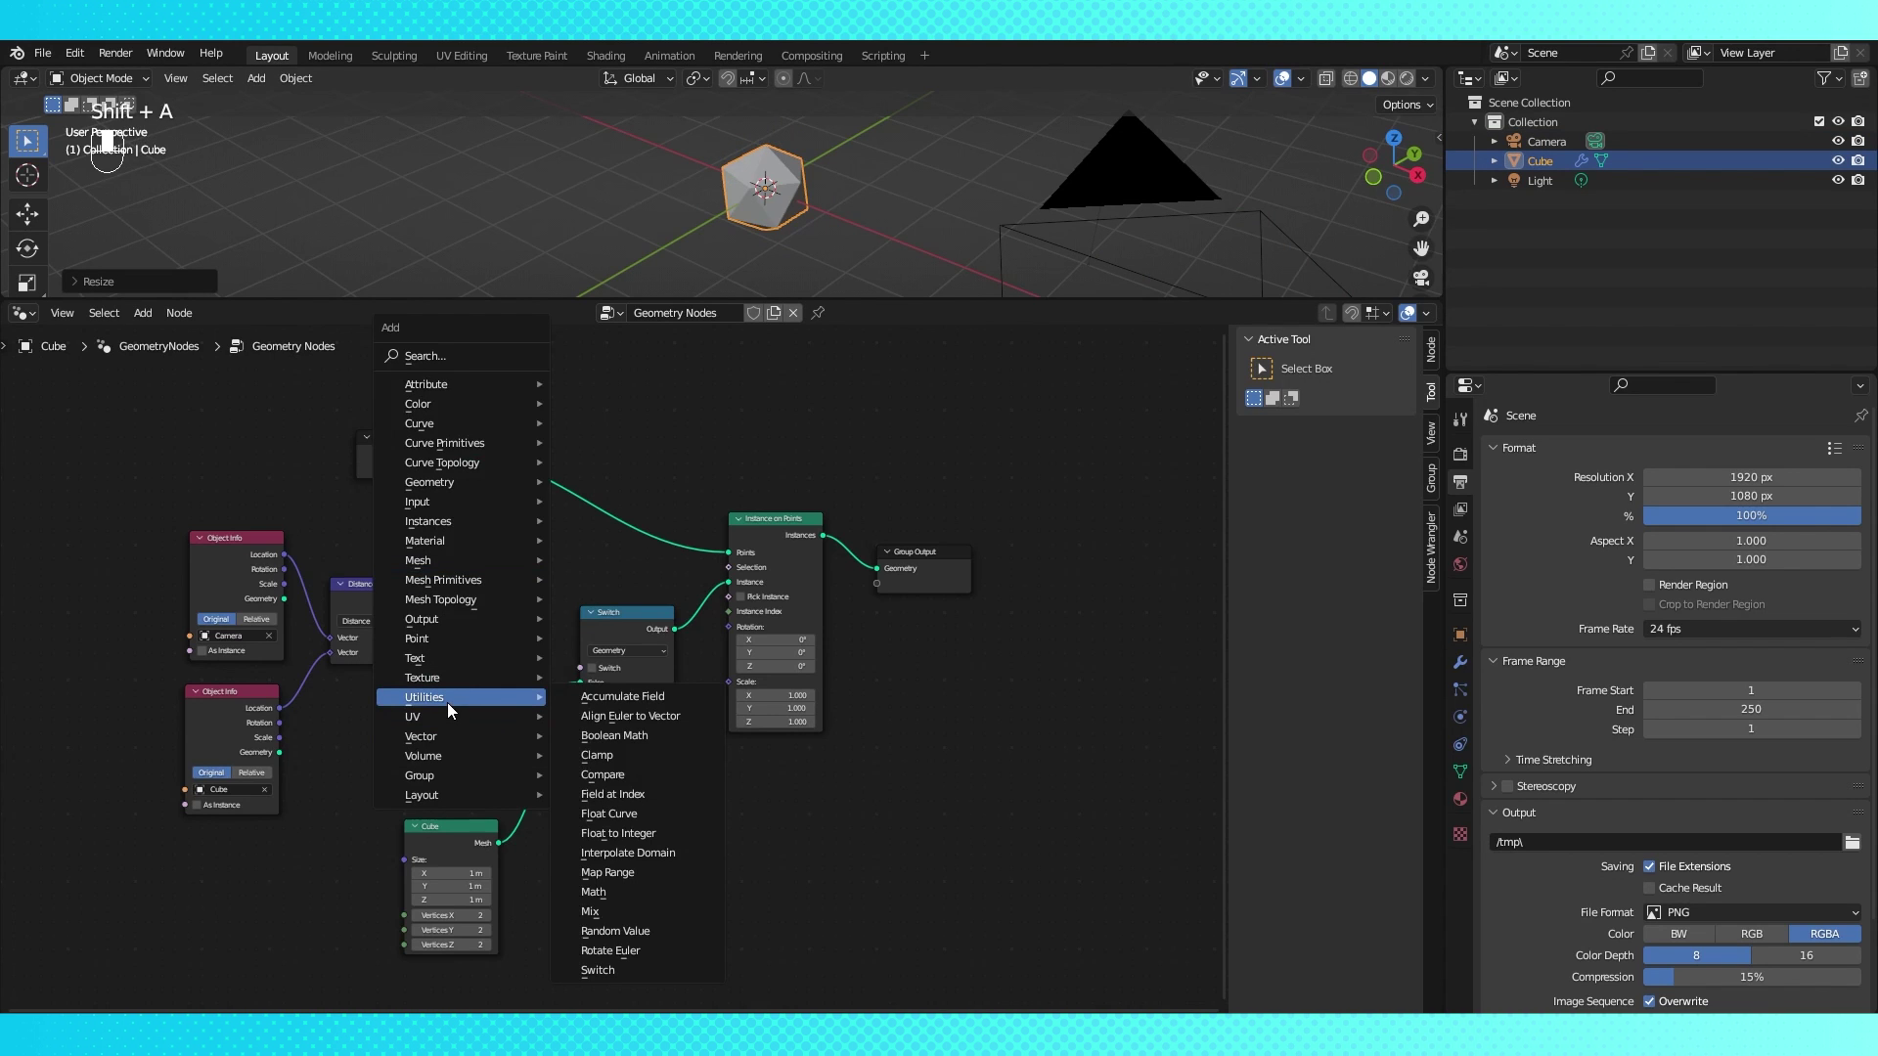
{"action": "left_click", "coordinate": [589, 777]}
{"action": "left_click", "coordinate": [458, 535]}
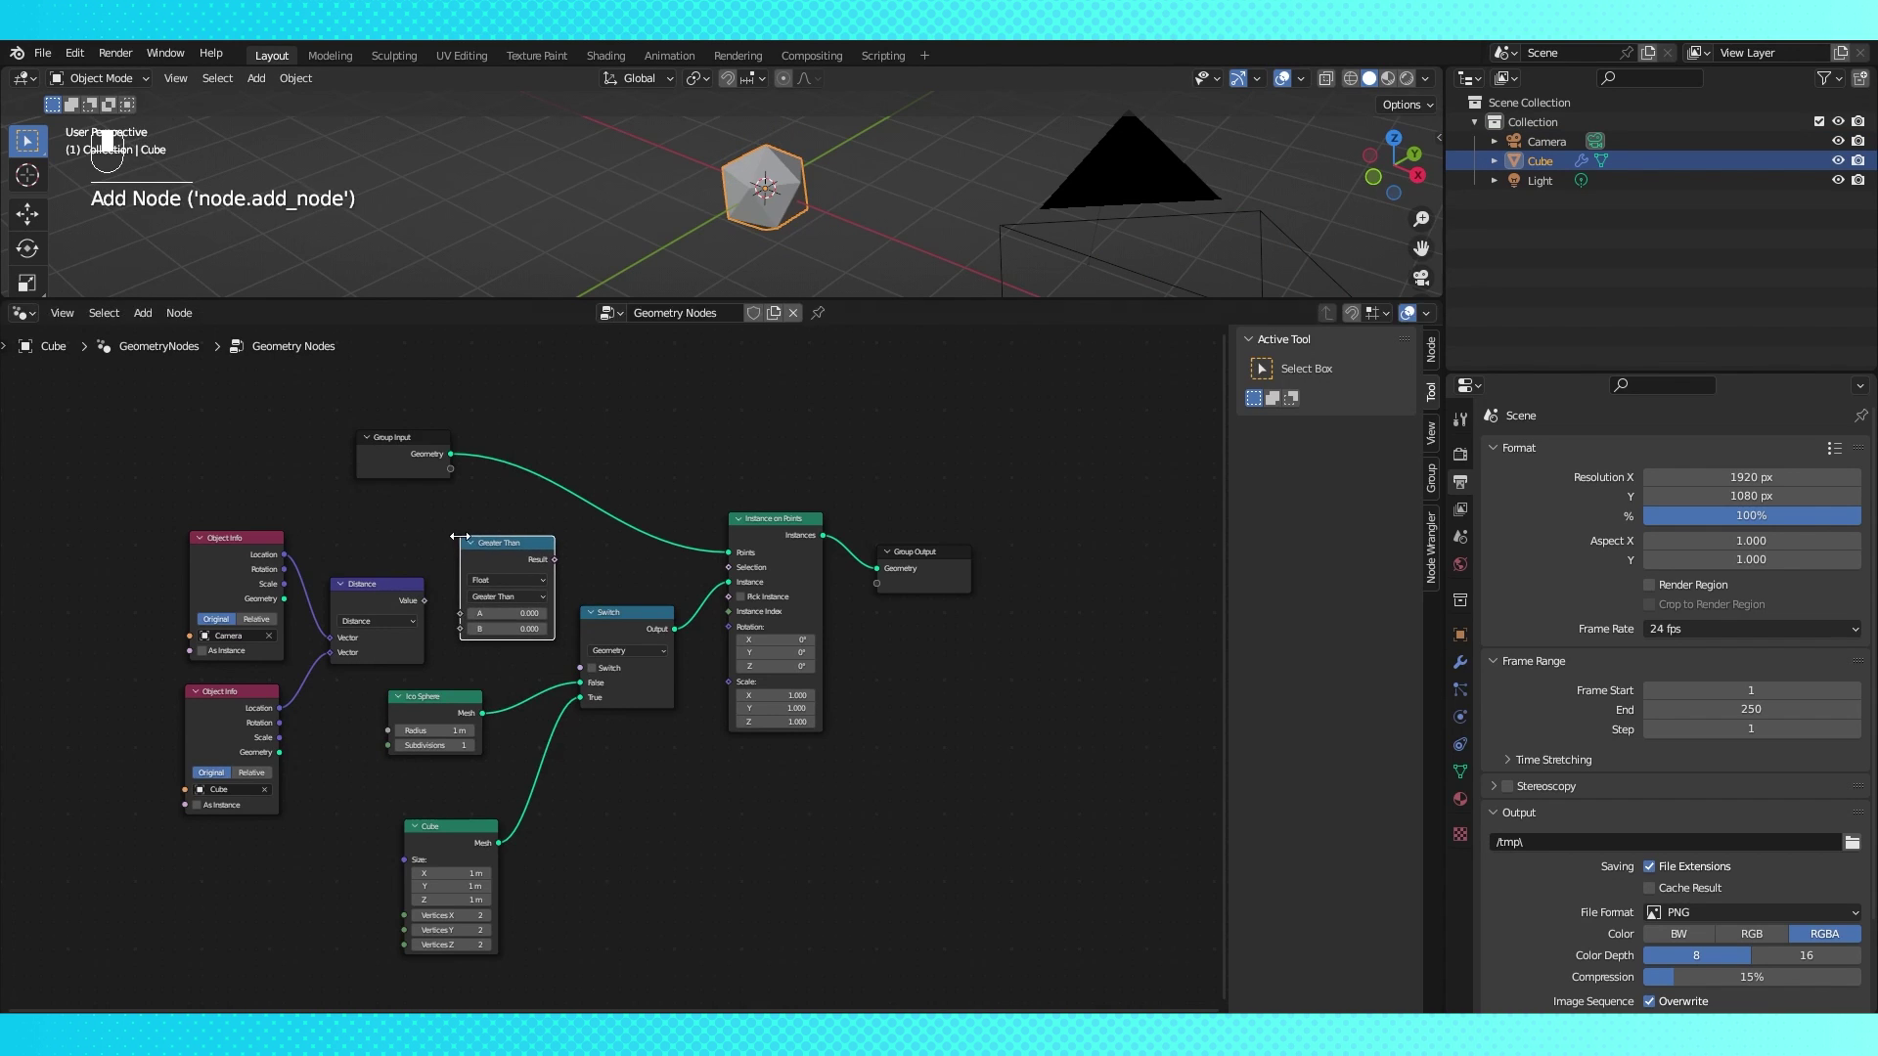
{"action": "left_click_drag", "start_coordinate": [422, 597], "coordinate": [460, 614]}
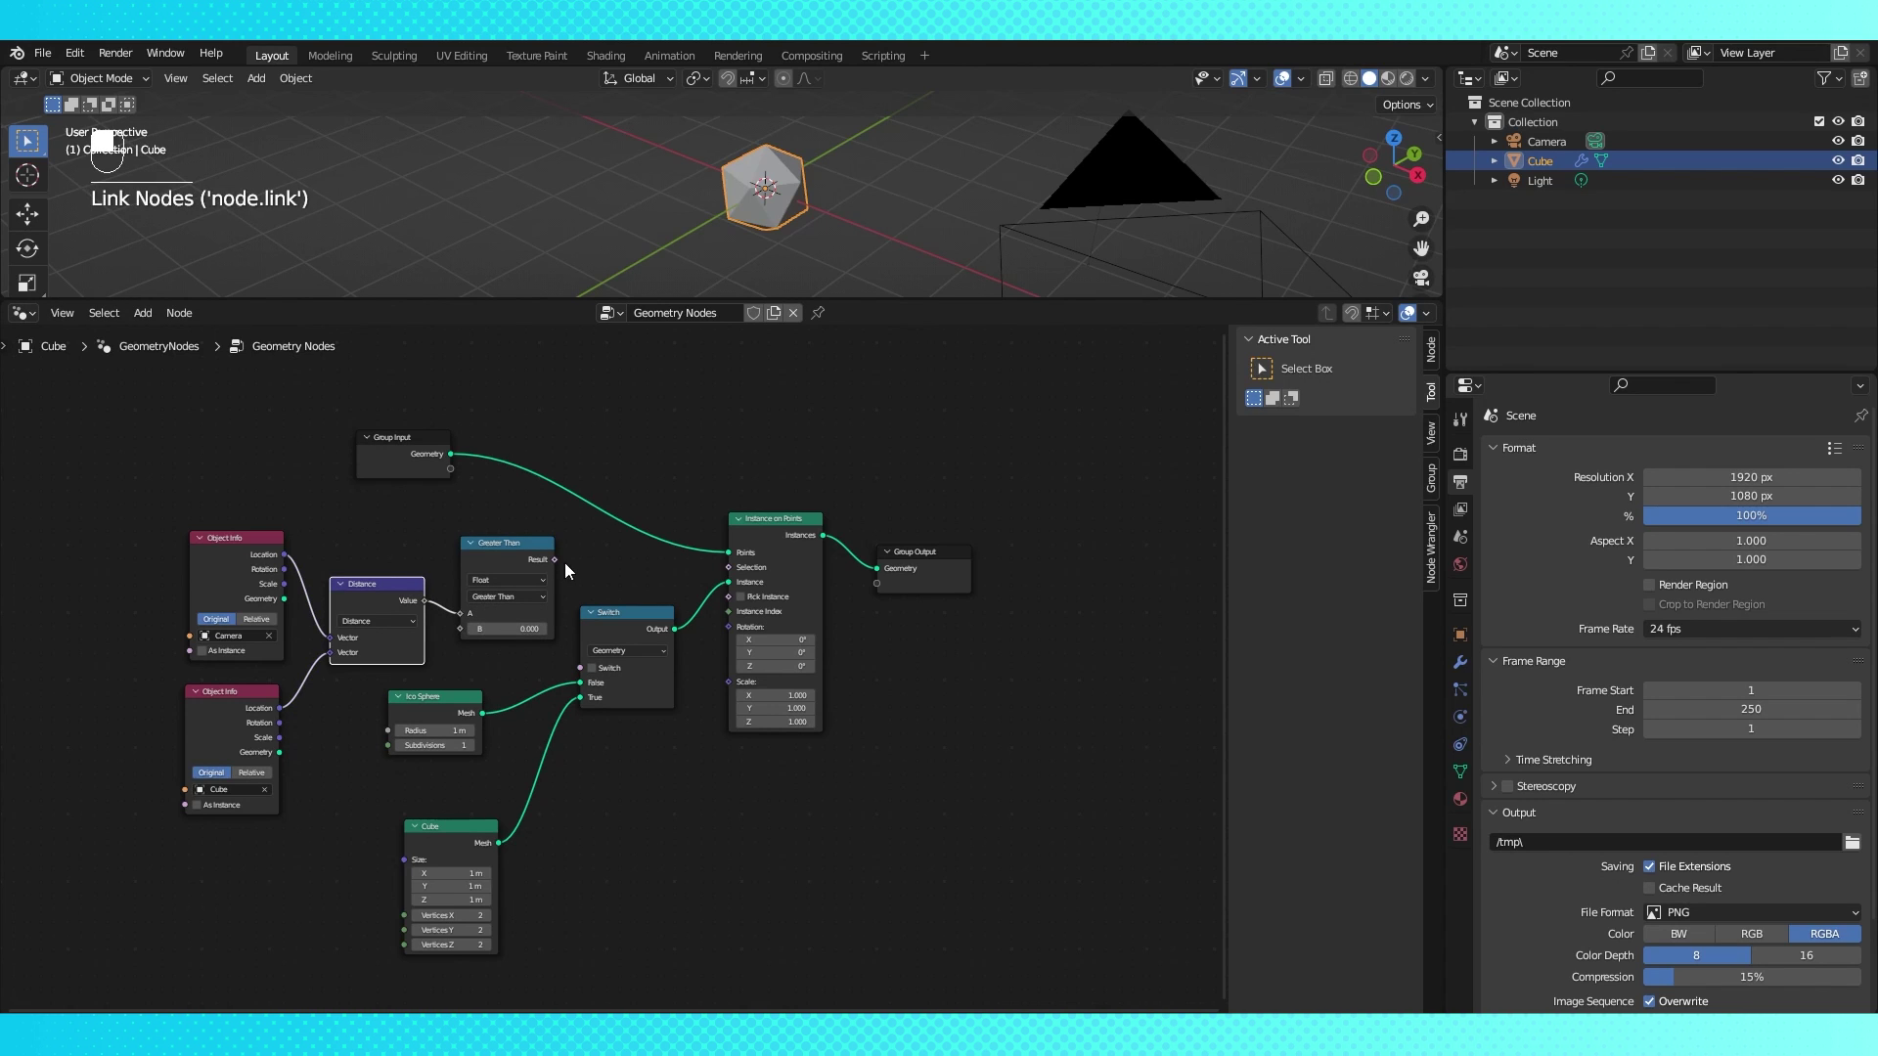
{"action": "left_click_drag", "start_coordinate": [557, 561], "coordinate": [604, 670]}
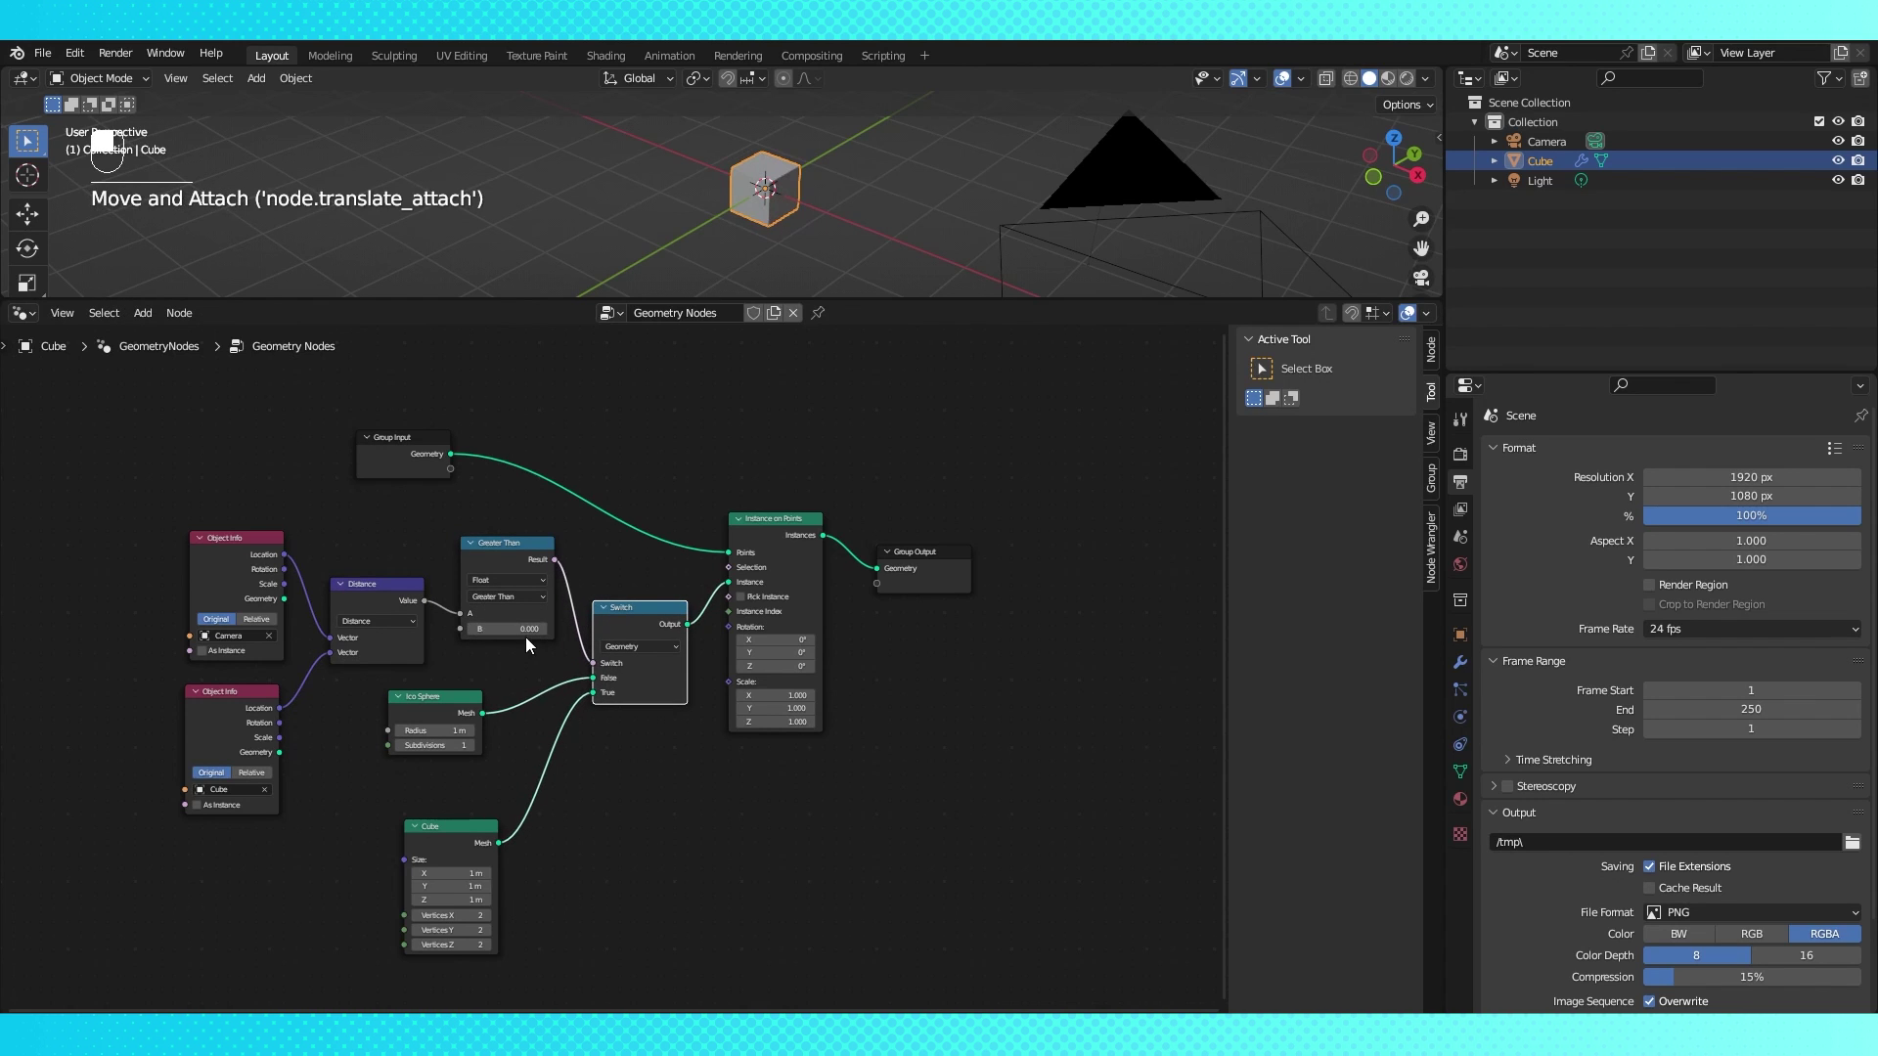
- Set the B value of the Greater Than comparison to 10
{"action": "left_click", "coordinate": [528, 623]}
{"action": "type", "text": "10"}
{"action": "key", "text": "Return"}
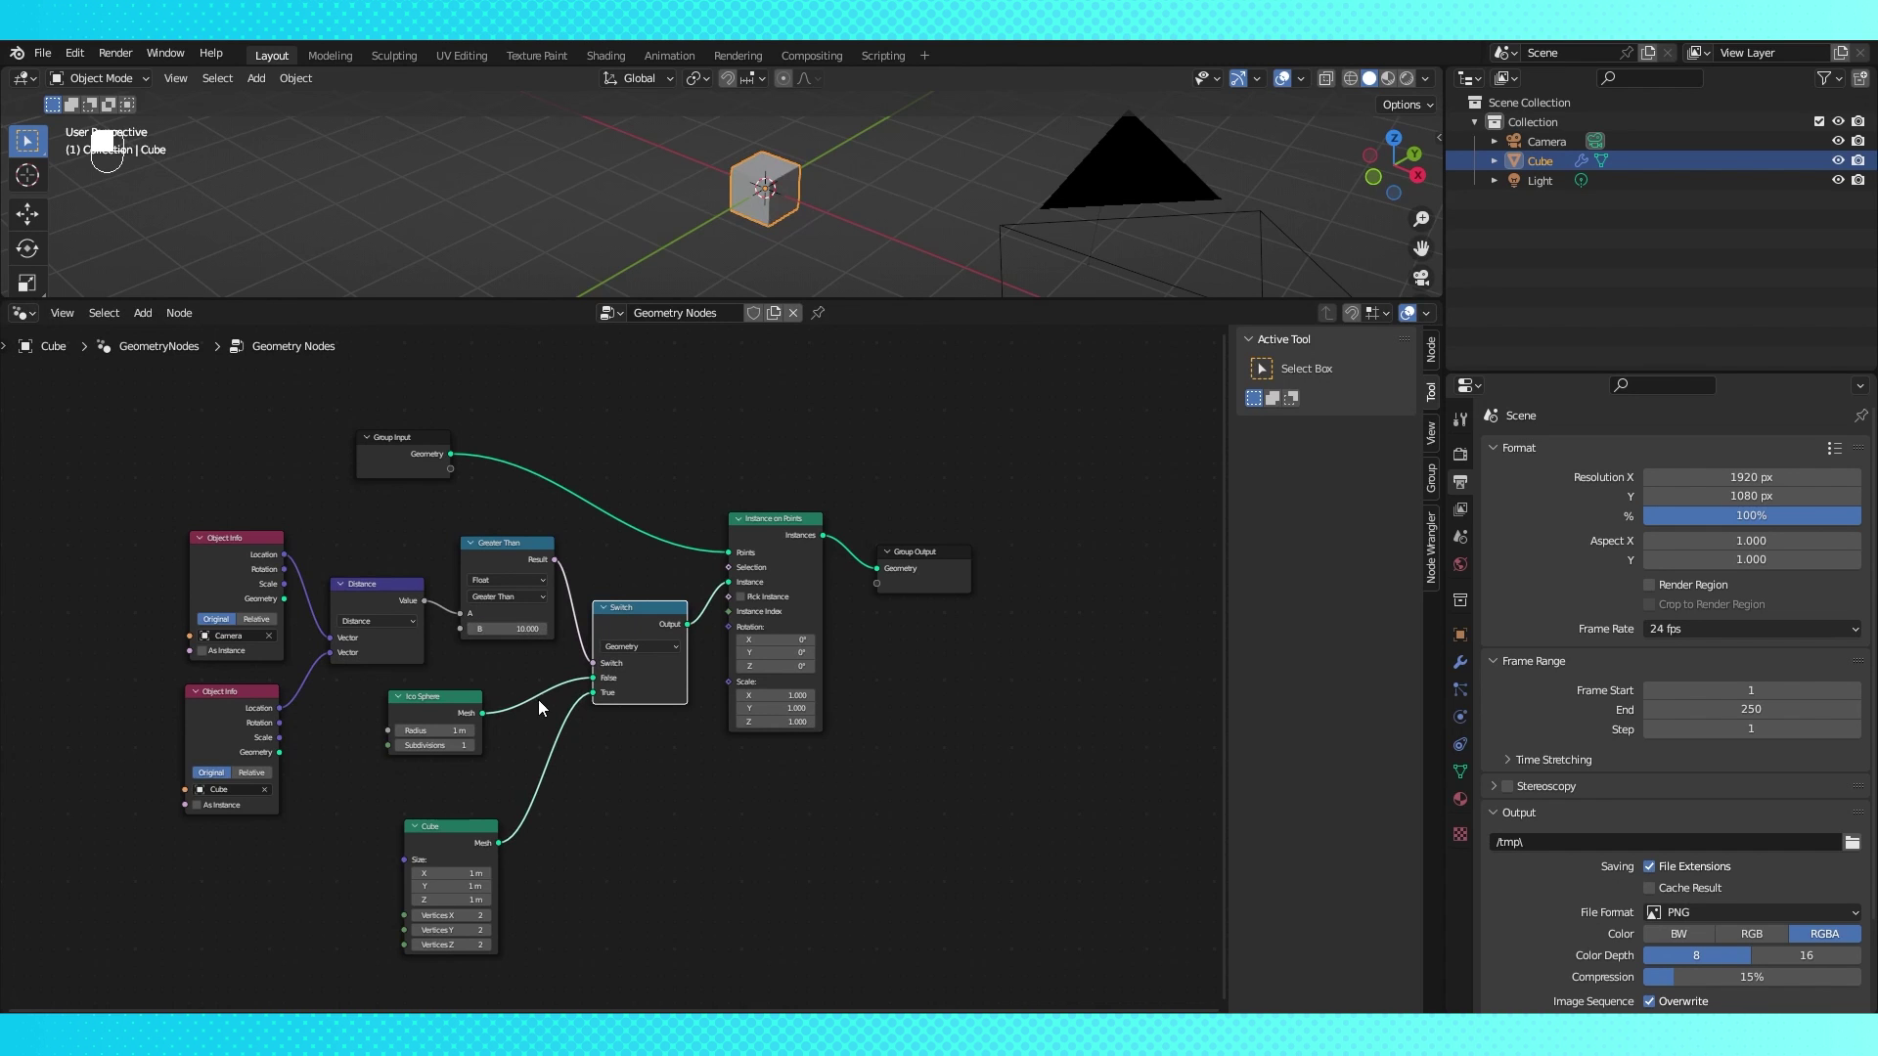
- Enlarge the viewport, select the camera and move it to test the distance-based mesh switch
{"action": "scroll", "coordinate": [478, 649], "scroll_direction": "down", "scroll_amount": 6}
{"action": "left_click_drag", "start_coordinate": [985, 297], "coordinate": [1008, 603]}
{"action": "middle_click_drag", "start_coordinate": [1015, 450], "coordinate": [939, 342], "text": "shift"}
{"action": "scroll", "coordinate": [848, 311], "scroll_direction": "down", "scroll_amount": 4}
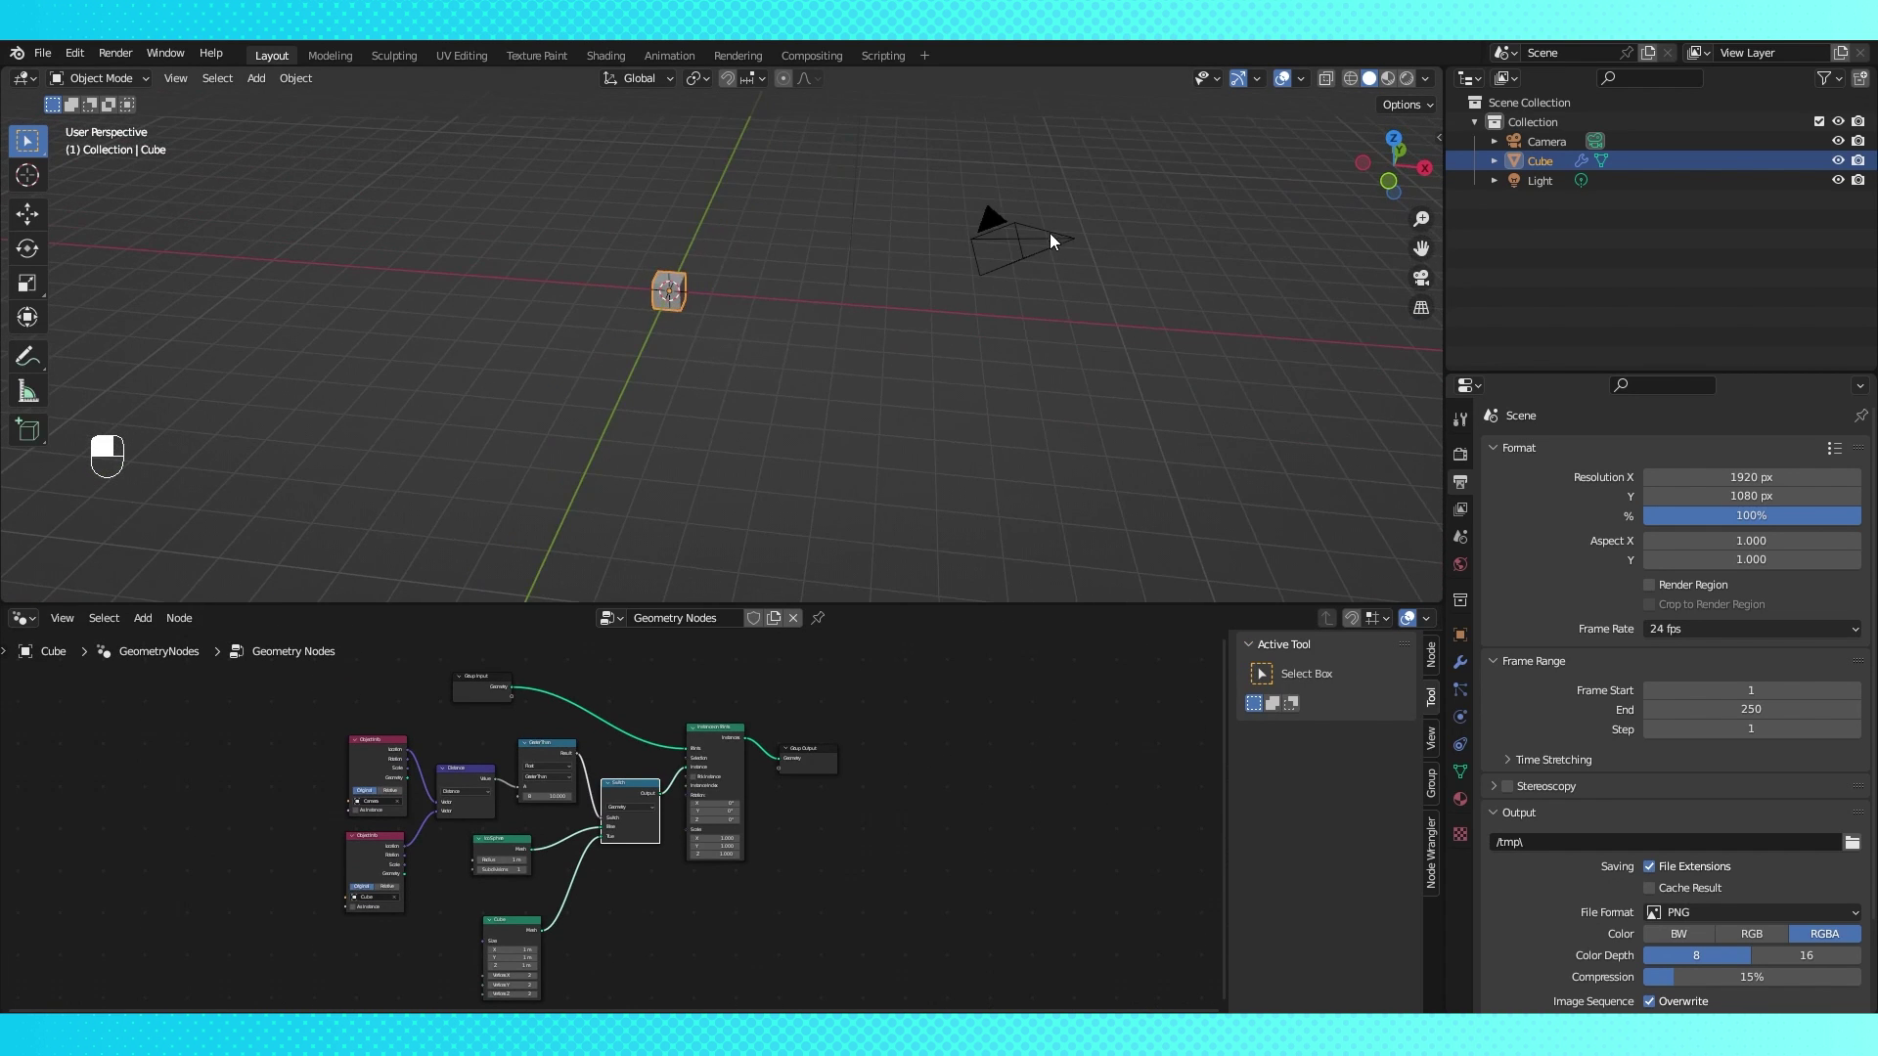
{"action": "left_click", "coordinate": [1039, 249]}
{"action": "scroll", "coordinate": [1037, 251], "scroll_direction": "down", "scroll_amount": 1}
{"action": "middle_click_drag", "start_coordinate": [1039, 258], "coordinate": [988, 311]}
{"action": "key", "text": "g"}
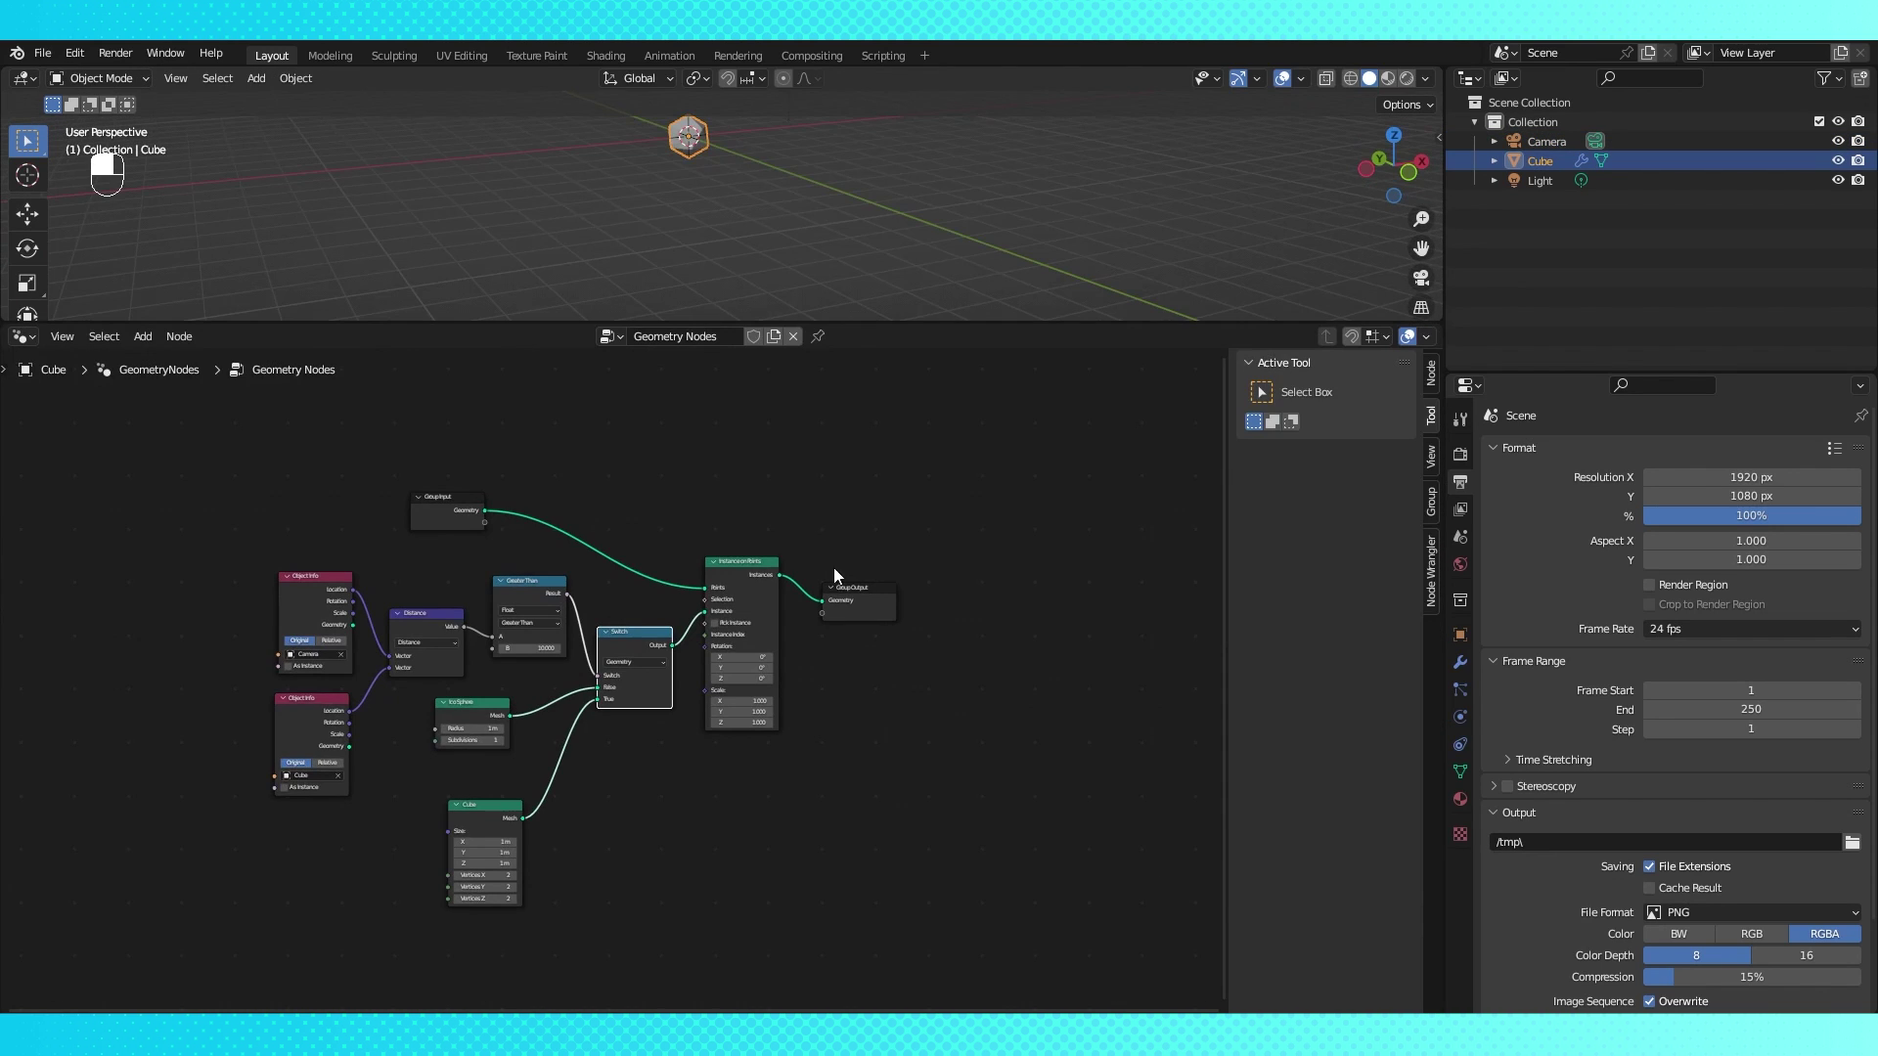
- Move Instance on Points and Group Output farther away and insert a duplicate Switch node before Instance on Points
{"action": "left_click_drag", "start_coordinate": [754, 571], "coordinate": [919, 493]}
{"action": "left_click_drag", "start_coordinate": [1017, 505], "coordinate": [1016, 491]}
{"action": "left_click", "coordinate": [632, 690]}
{"action": "key", "text": "shift+d"}
{"action": "left_click", "coordinate": [763, 678]}
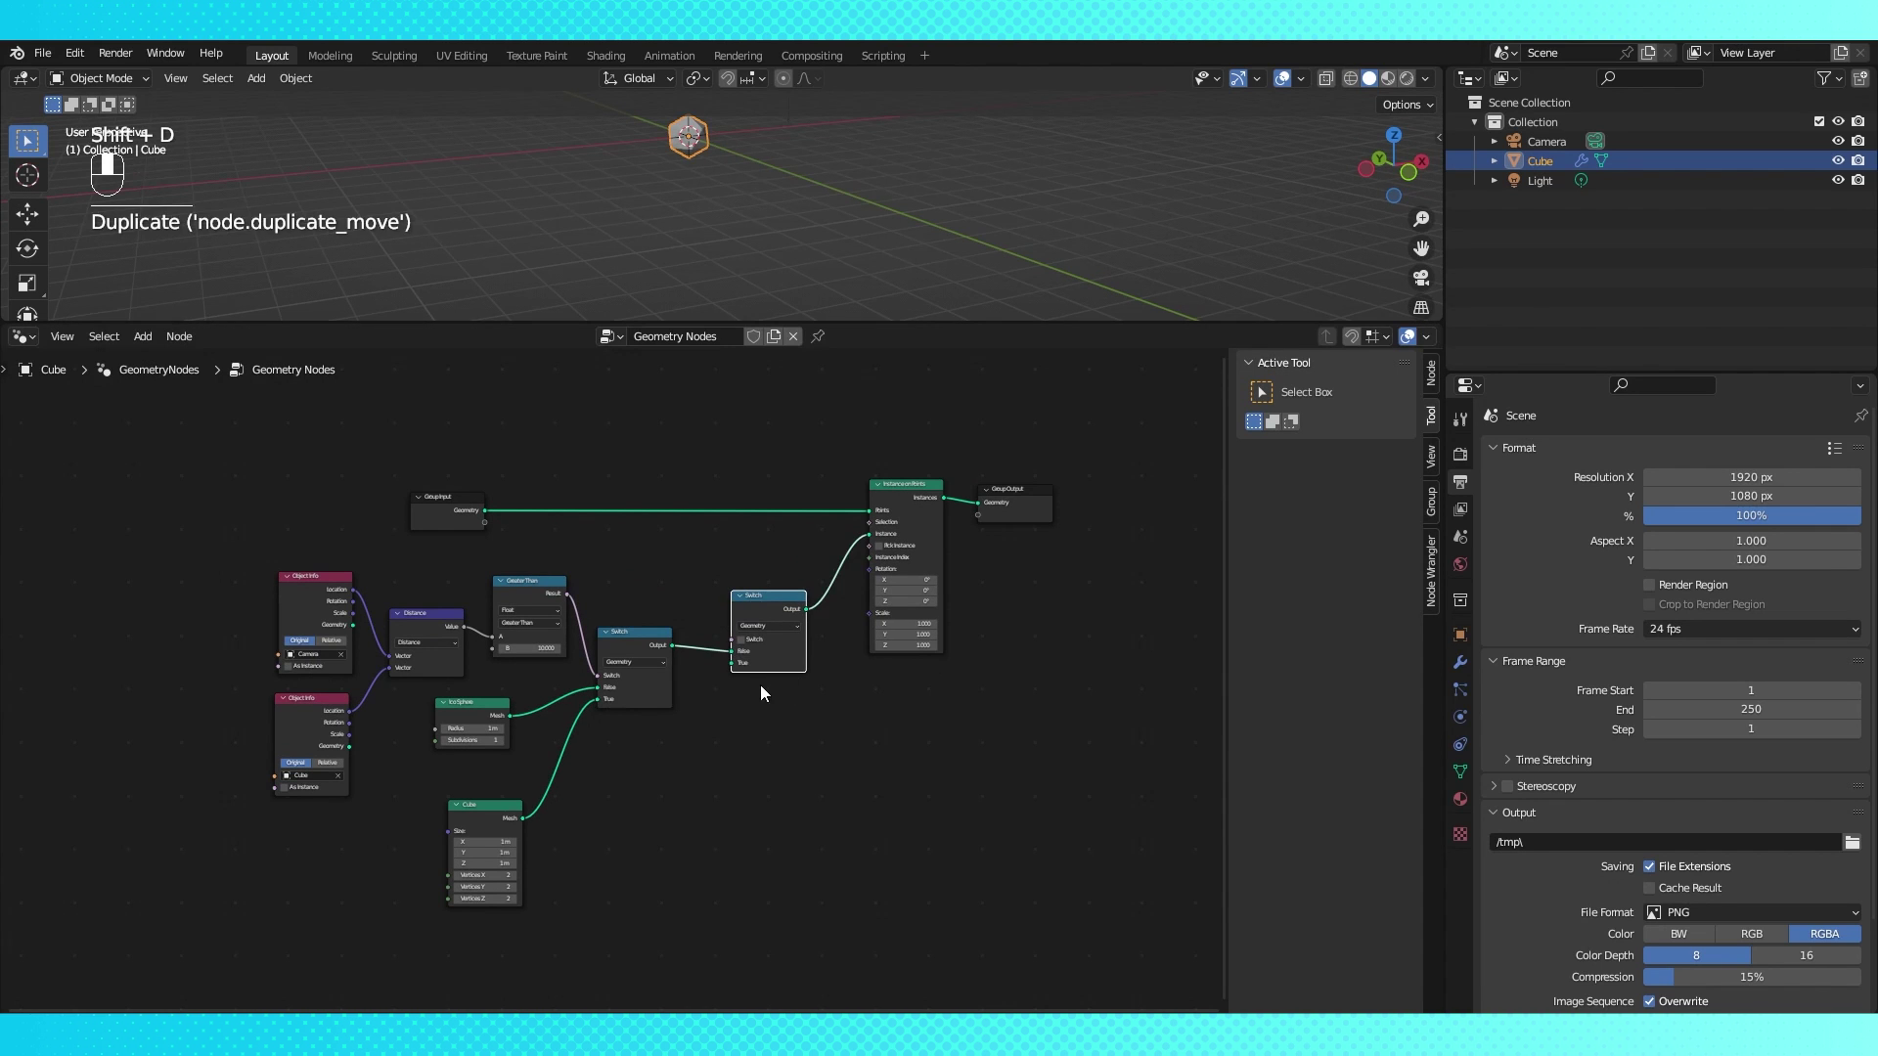
- Add a plane mesh to the scene and reselect the cube object
{"action": "key", "text": "shift+a"}
{"action": "key", "text": "shift+a"}
{"action": "key", "text": "shift+a"}
{"action": "mouse_move", "coordinate": [758, 242]}
{"action": "left_click", "coordinate": [888, 241]}
{"action": "left_click", "coordinate": [1474, 121]}
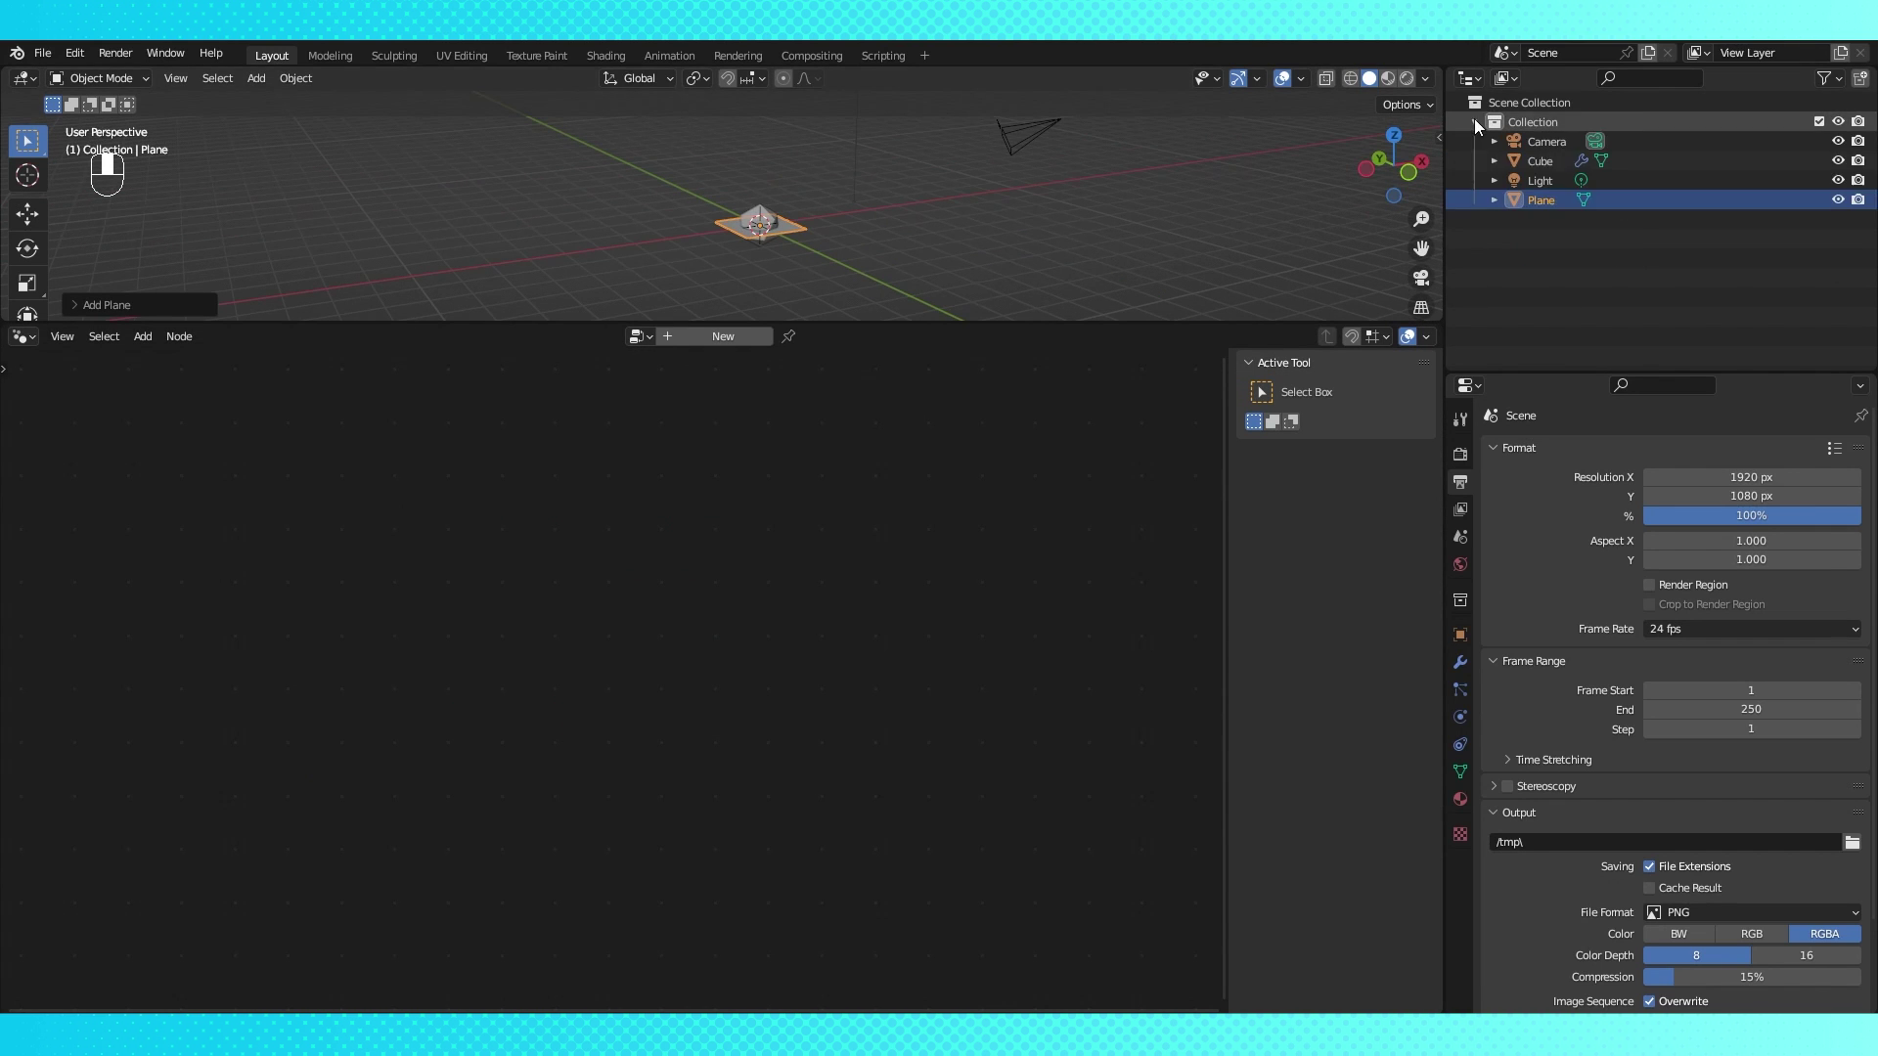
{"action": "left_click", "coordinate": [746, 240]}
- Bring the plane in as an Object Info node linked to the second Switch's True input, and hide the plane in the viewport
{"action": "left_click_drag", "start_coordinate": [1541, 201], "coordinate": [597, 852]}
{"action": "left_click_drag", "start_coordinate": [635, 878], "coordinate": [732, 665]}
{"action": "scroll", "coordinate": [758, 626], "scroll_direction": "up", "scroll_amount": 1}
{"action": "scroll", "coordinate": [767, 602], "scroll_direction": "up", "scroll_amount": 1}
{"action": "left_click_drag", "start_coordinate": [771, 600], "coordinate": [800, 605]}
- Duplicate the Greater Than node, set its B value to 20, and connect it between Distance and the second Switch
{"action": "middle_click_drag", "start_coordinate": [533, 579], "coordinate": [544, 644]}
{"action": "left_click", "coordinate": [533, 644]}
{"action": "key", "text": "shift+d"}
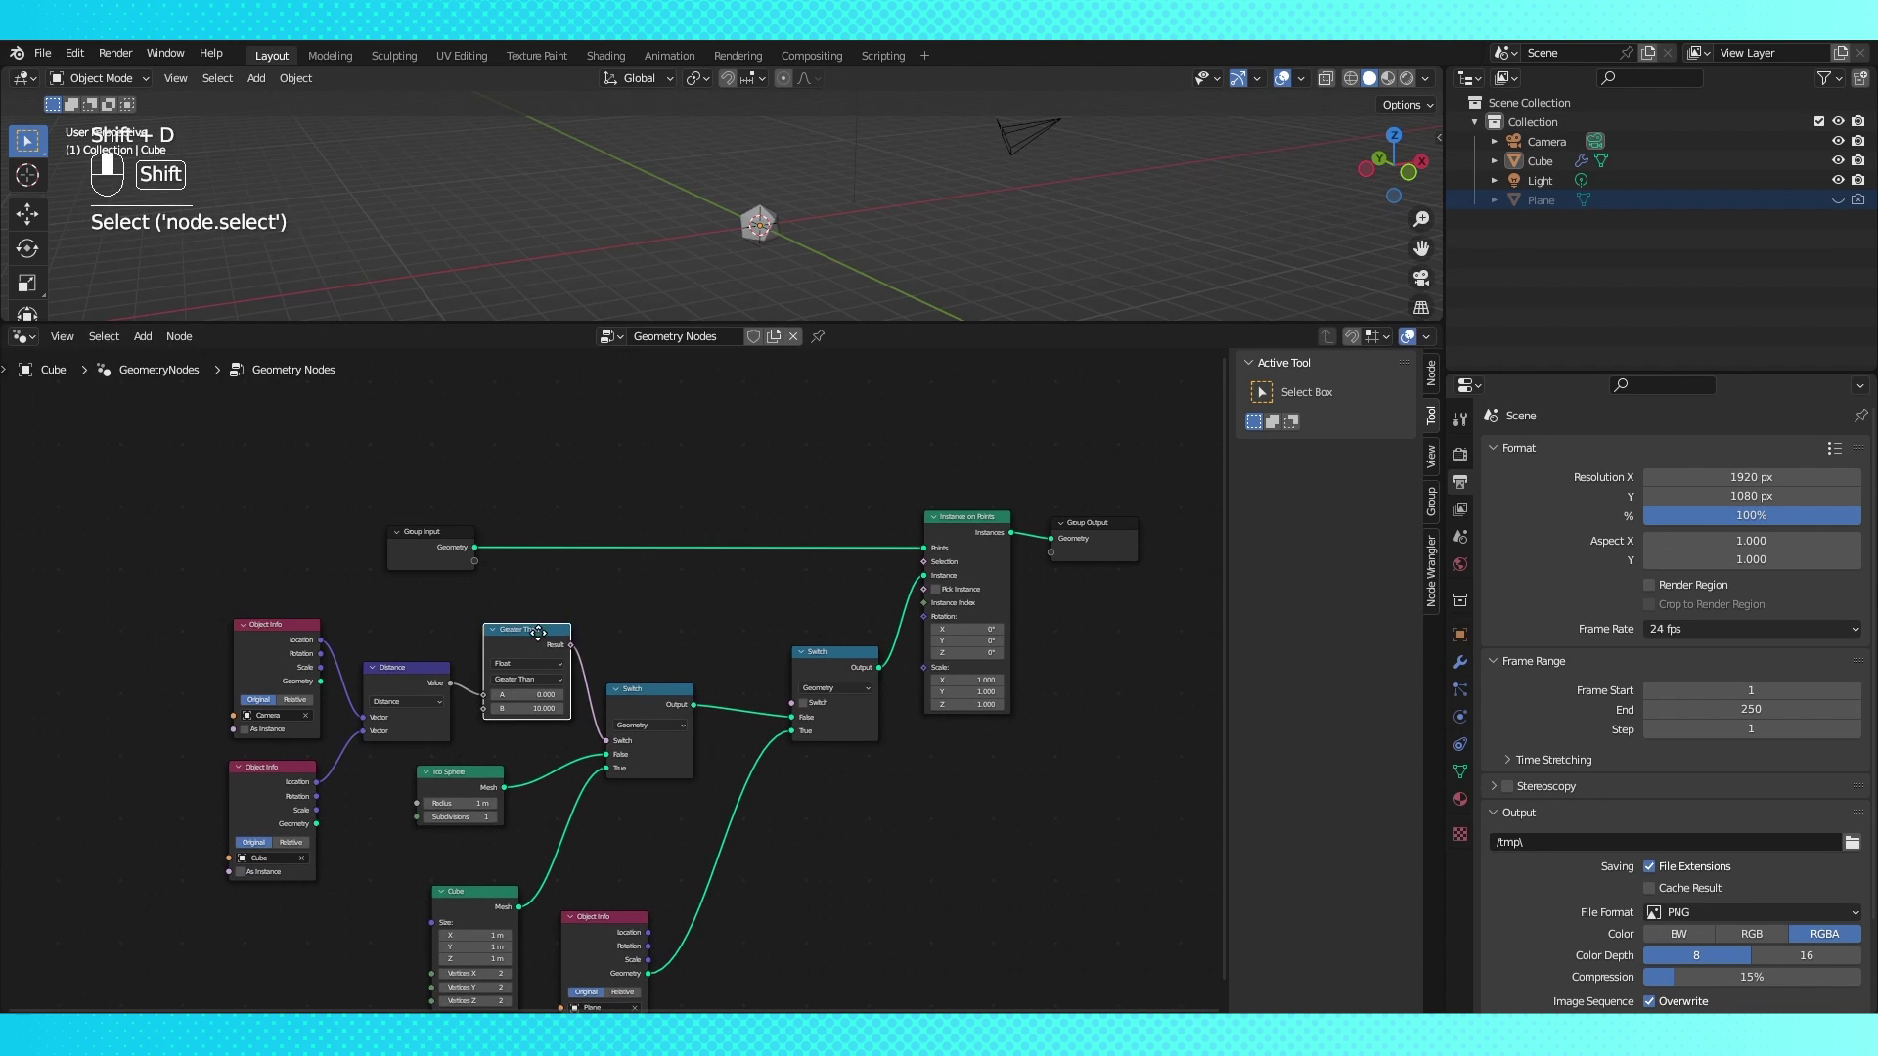
{"action": "left_click", "coordinate": [706, 599]}
{"action": "double_click", "coordinate": [702, 661]}
{"action": "type", "text": "20"}
{"action": "left_click", "coordinate": [772, 645]}
{"action": "left_click_drag", "start_coordinate": [743, 597], "coordinate": [792, 702]}
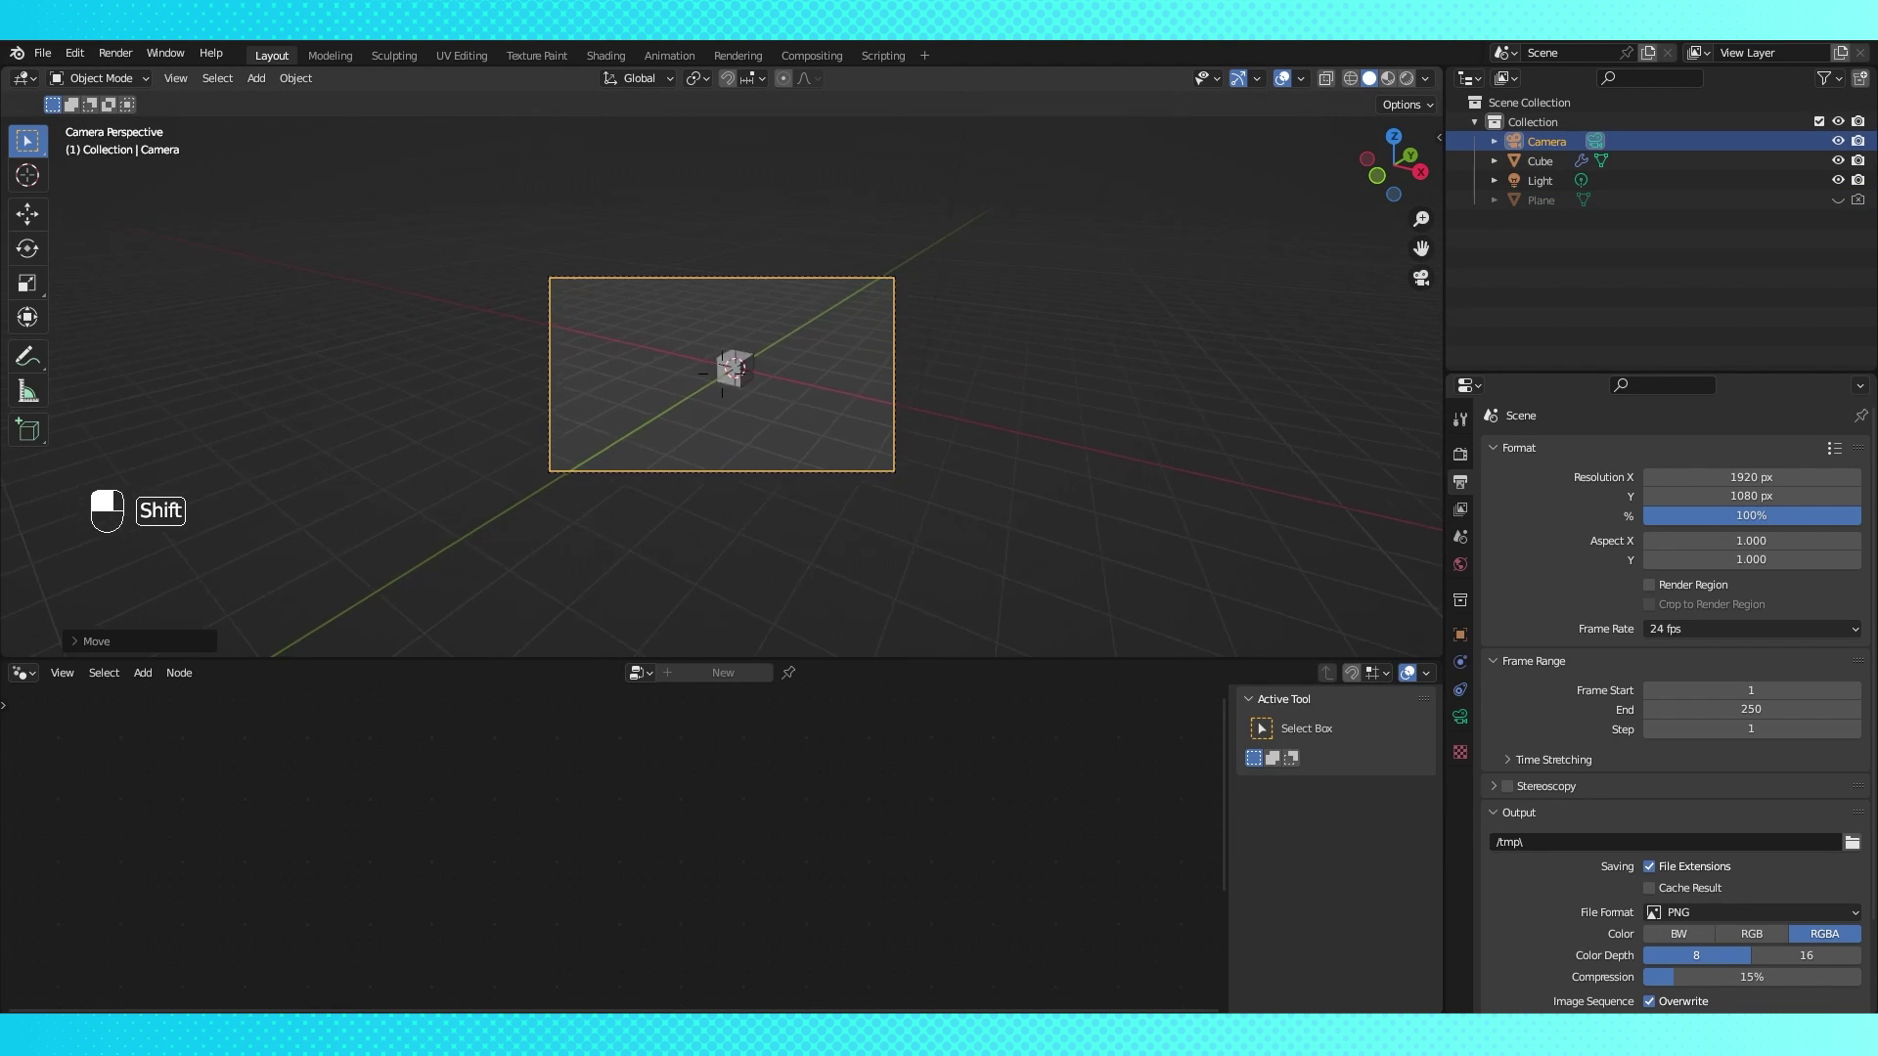
- Move the camera away from the cube, look through it and reselect the cube
{"action": "key", "text": "shift+s"}
{"action": "left_click", "coordinate": [728, 371]}
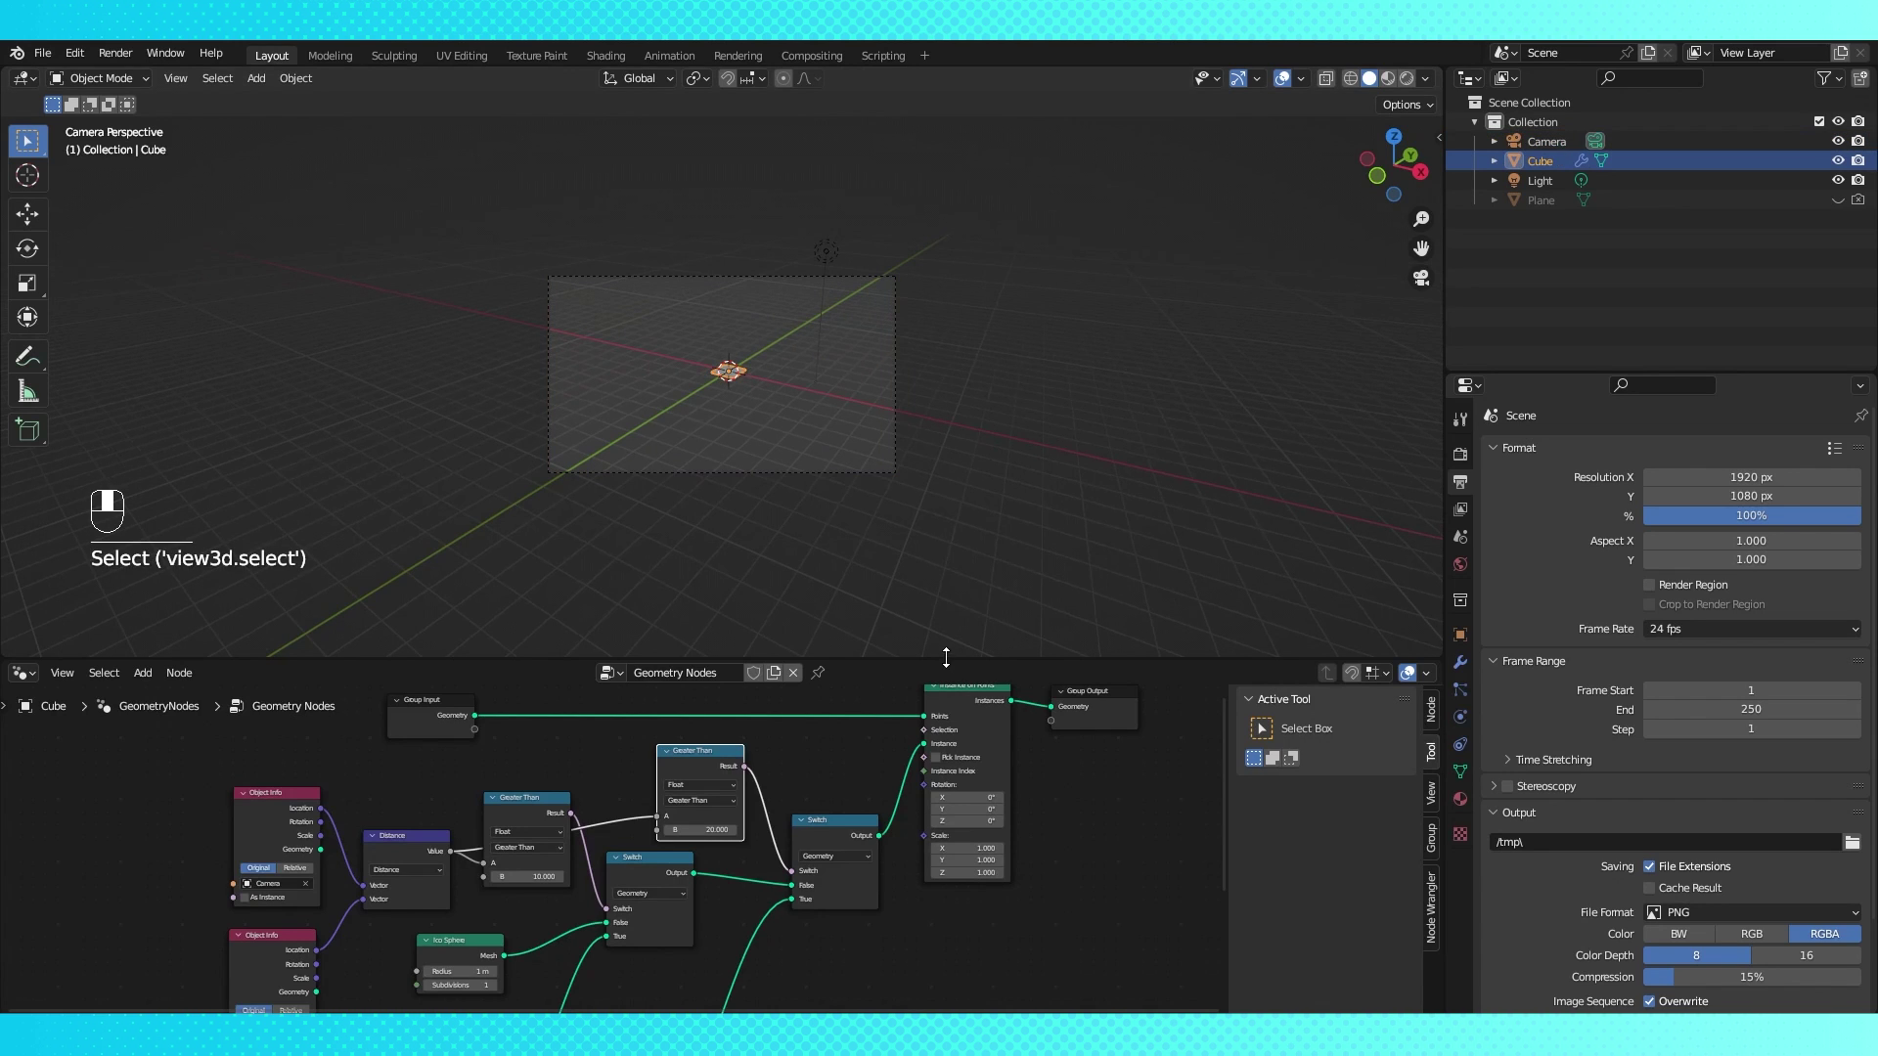
{"action": "left_click_drag", "start_coordinate": [945, 657], "coordinate": [946, 543]}
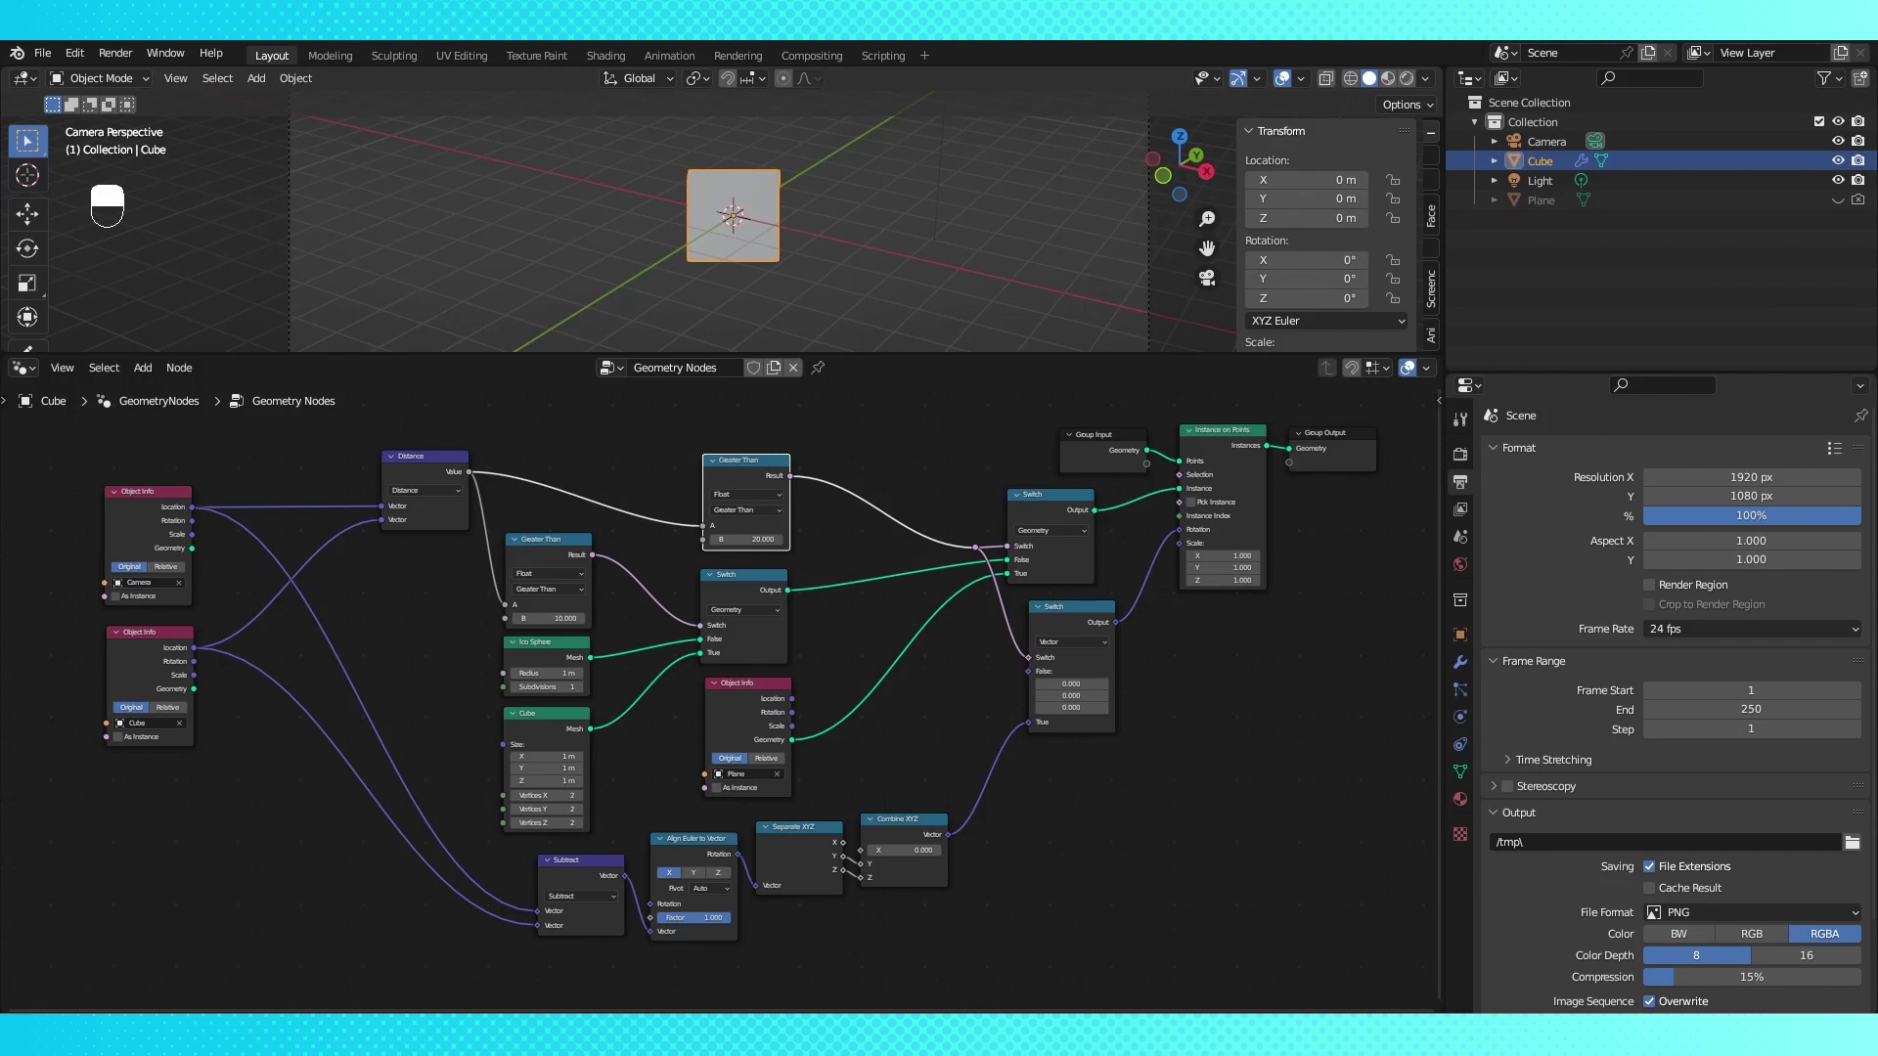
- Select the camera and fly it around the cube to check how the mesh responds to distance
{"action": "scroll", "coordinate": [720, 223], "scroll_direction": "down", "scroll_amount": 1}
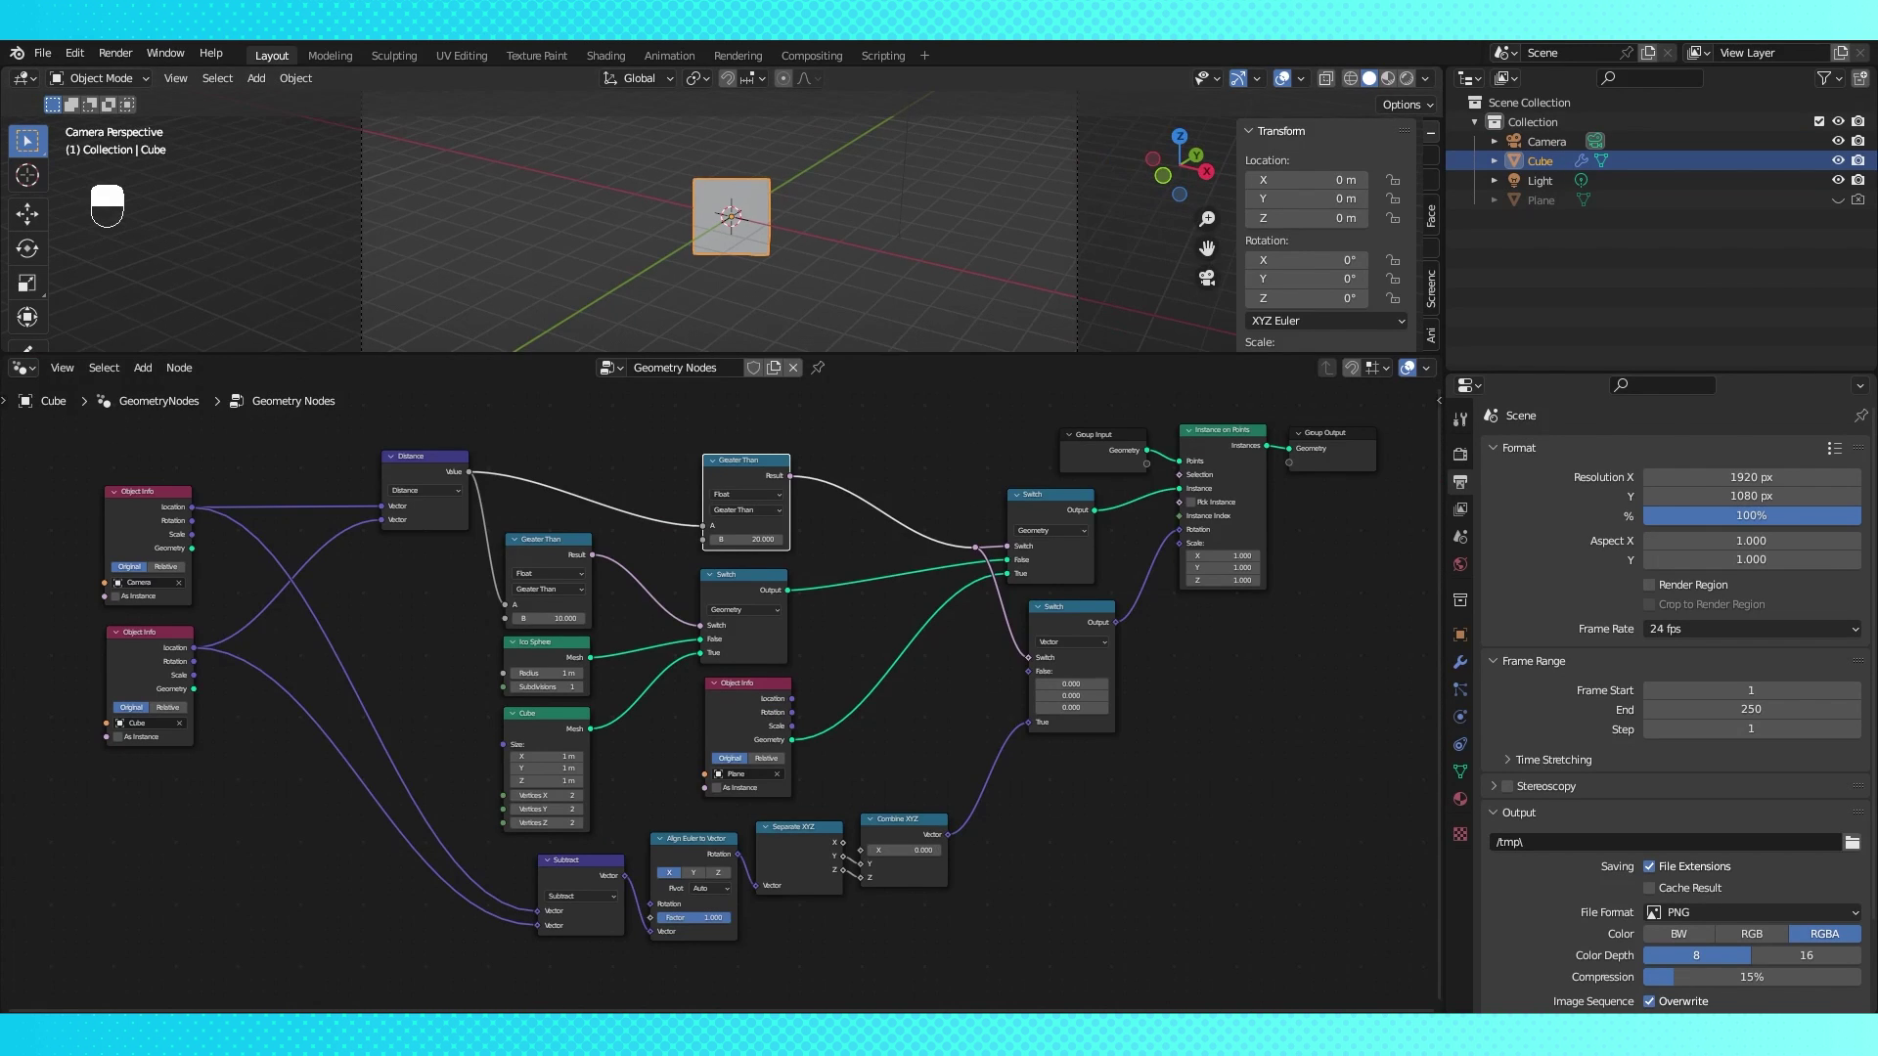
{"action": "left_click_drag", "start_coordinate": [874, 353], "coordinate": [882, 443]}
{"action": "left_click", "coordinate": [1007, 303]}
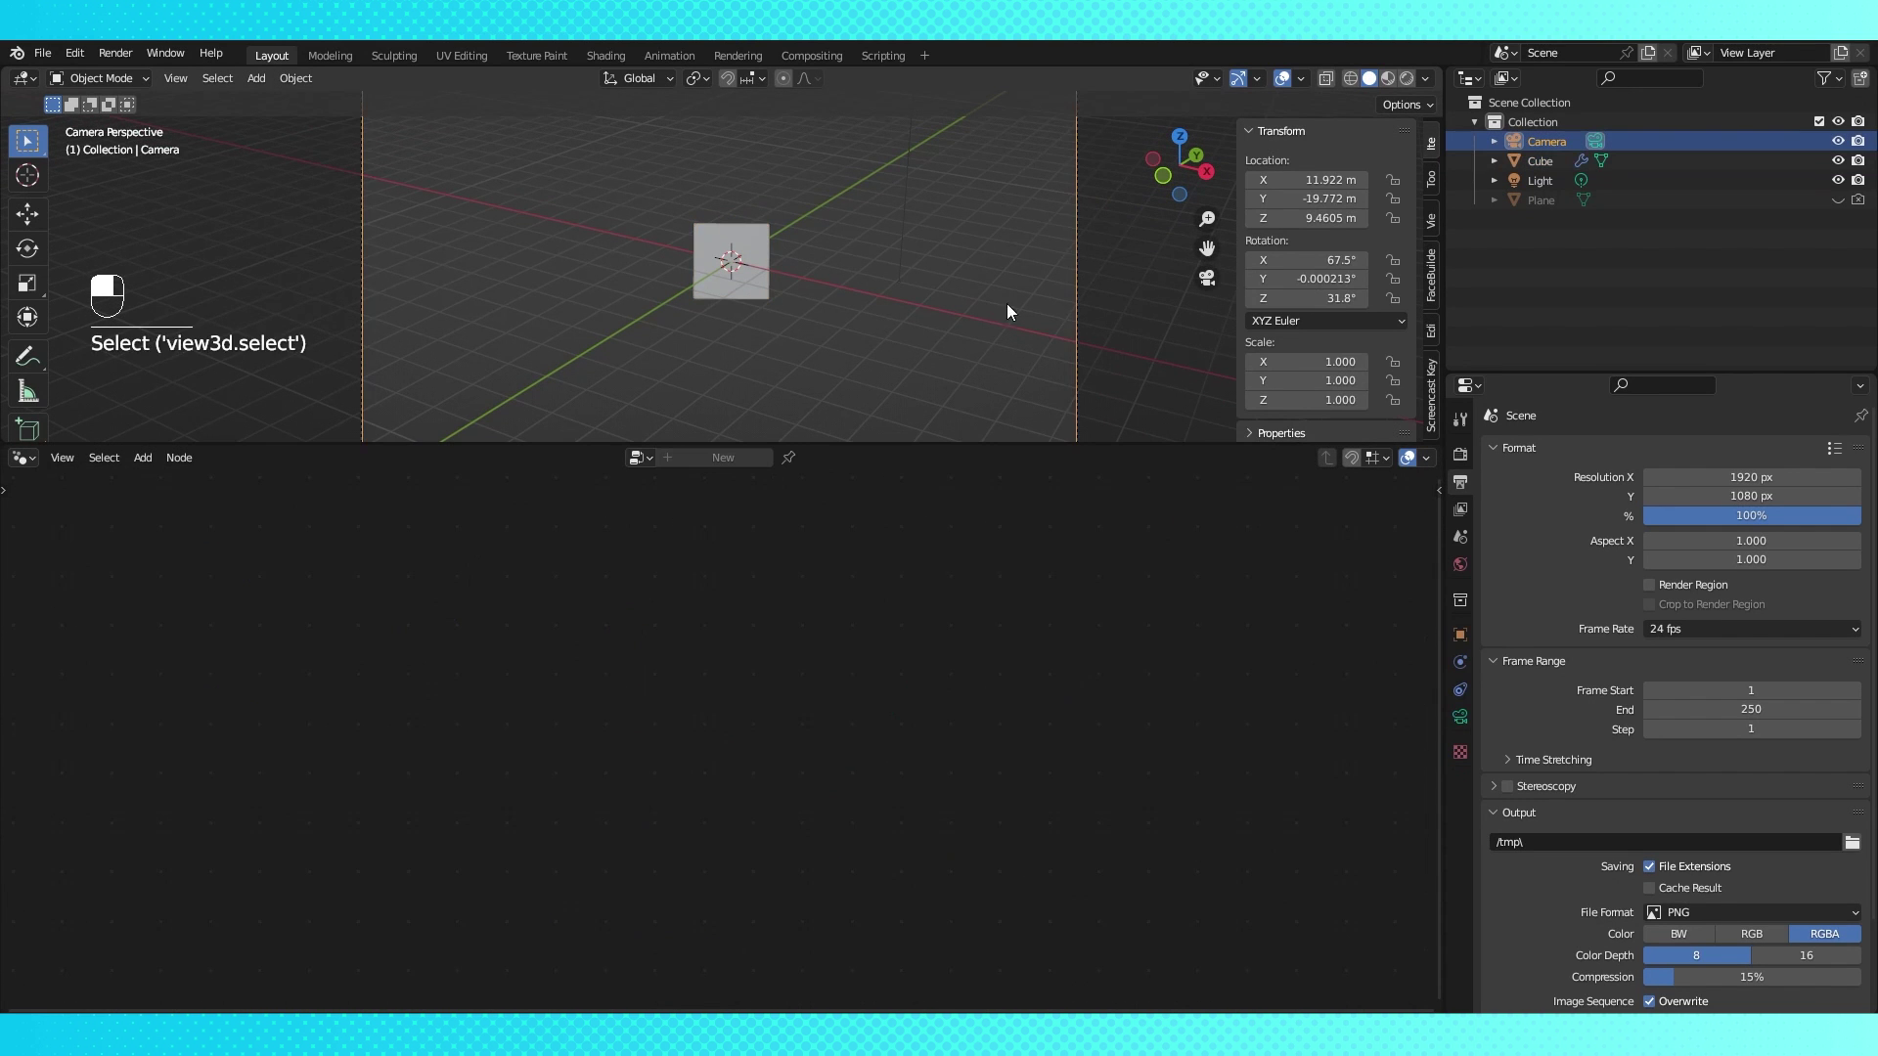
{"action": "key", "text": "ctrl+shift+f"}
{"action": "key", "text": "d"}
{"action": "key", "text": "w"}
{"action": "key", "text": "s"}
{"action": "key", "text": "w"}
{"action": "key", "text": "a"}
{"action": "key", "text": "w"}
{"action": "key", "text": "s"}
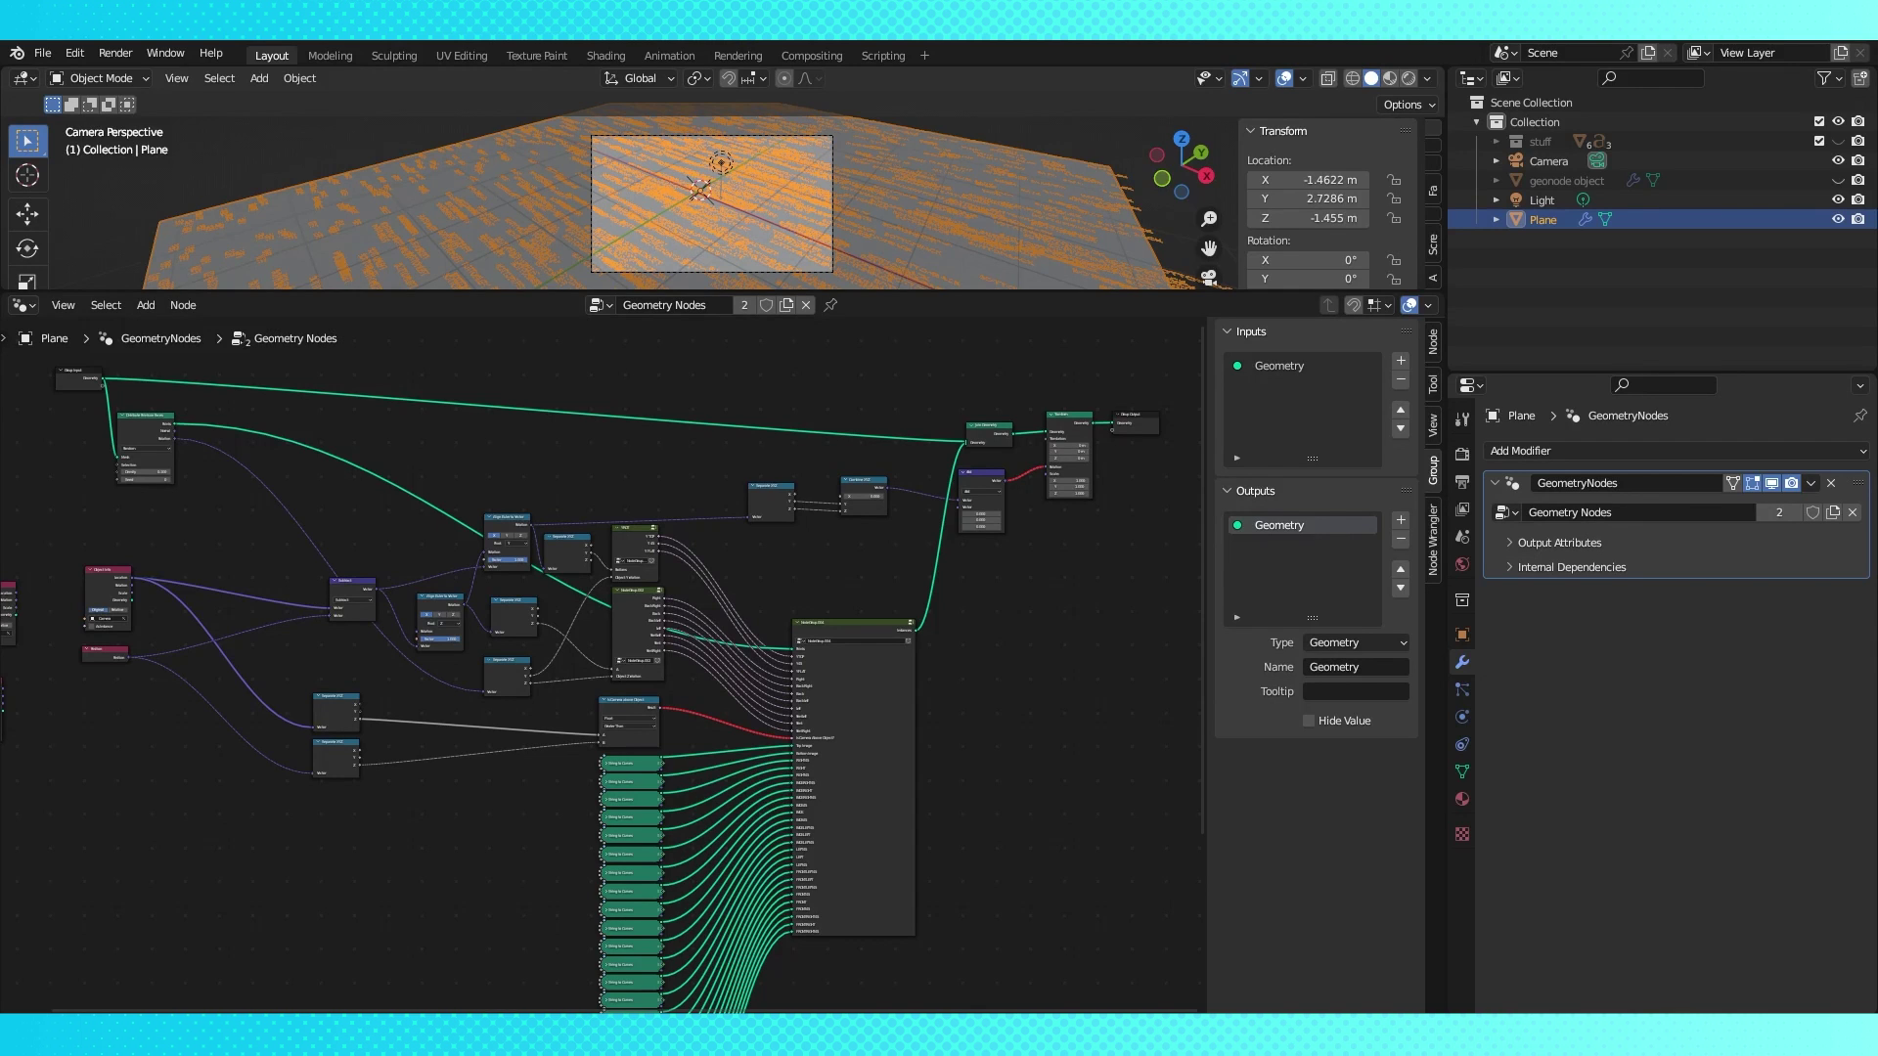
- Inspect the contents of the three node groups in the Plane's geometry node tree
{"action": "middle_click_drag", "start_coordinate": [723, 540], "coordinate": [802, 479]}
{"action": "scroll", "coordinate": [802, 479], "scroll_direction": "down", "scroll_amount": 1}
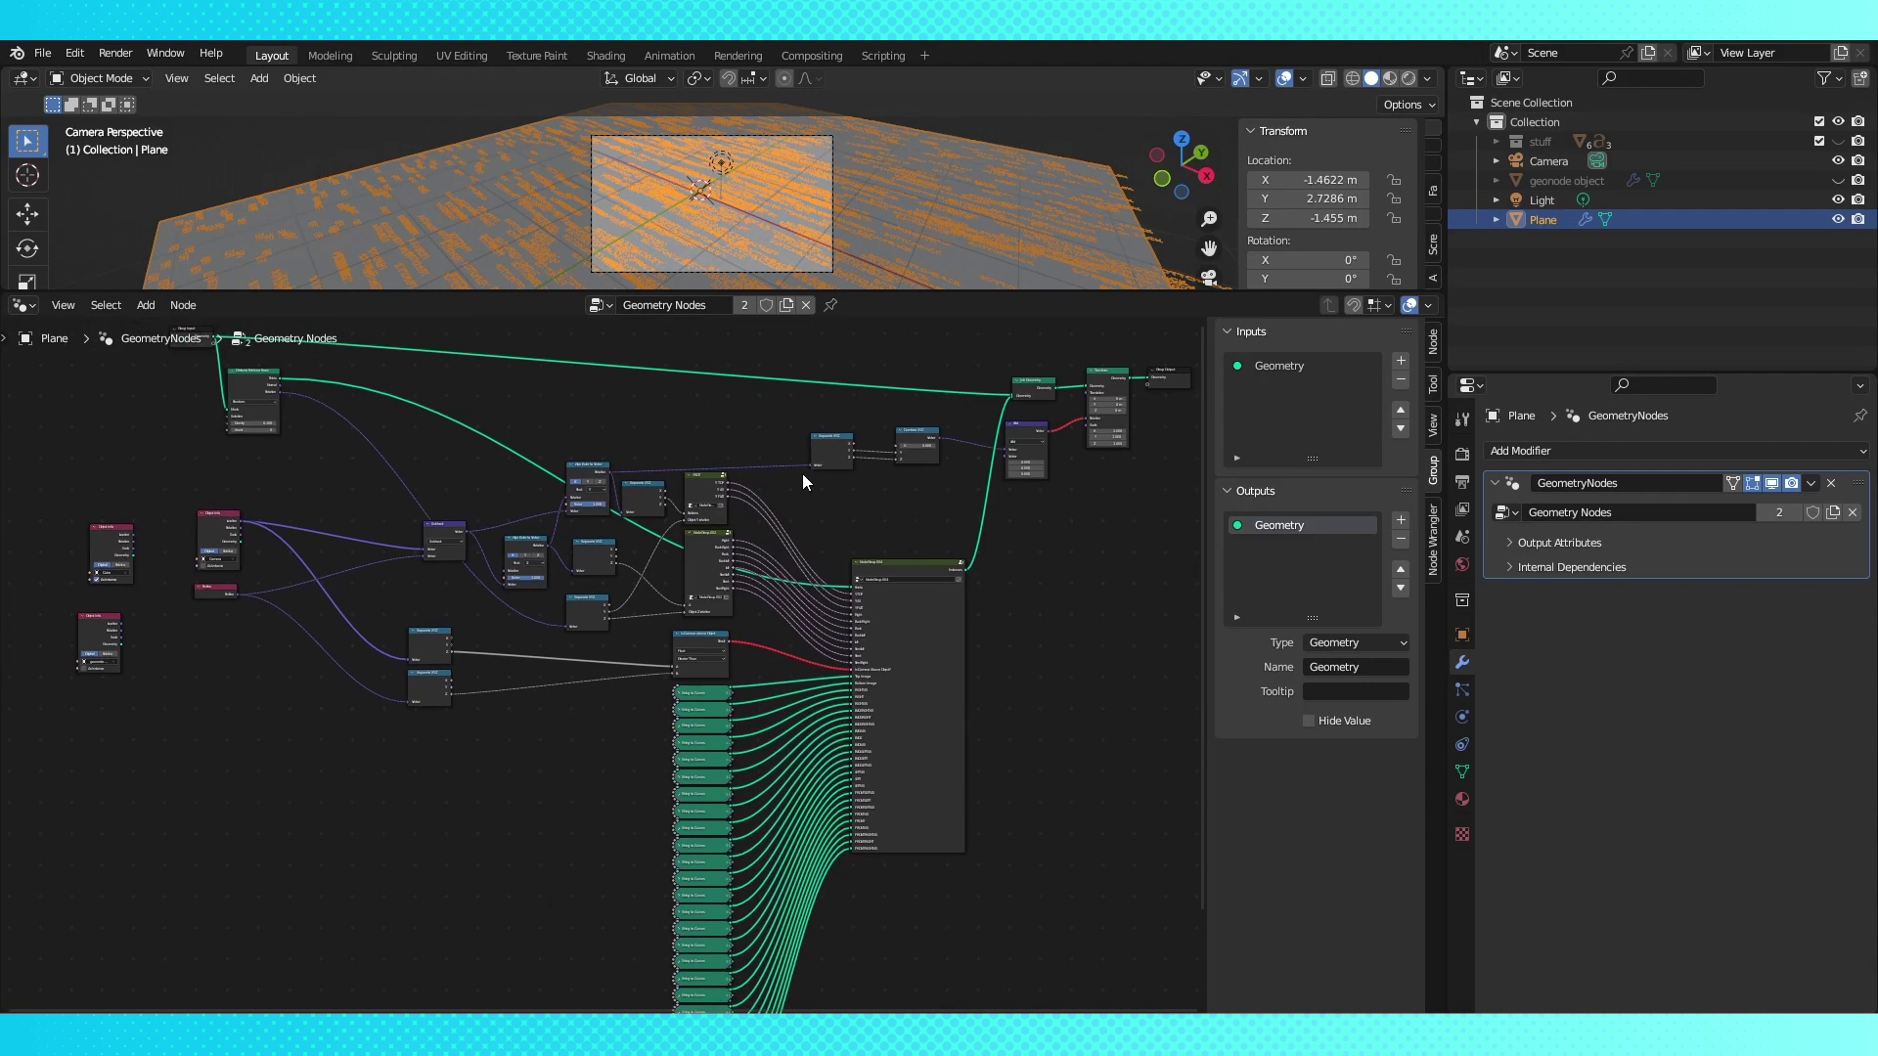
{"action": "left_click", "coordinate": [690, 489]}
{"action": "key", "text": "Tab"}
{"action": "key", "text": "Tab"}
{"action": "left_click", "coordinate": [690, 543]}
{"action": "key", "text": "Tab"}
{"action": "key", "text": "Tab"}
{"action": "left_click", "coordinate": [878, 621]}
{"action": "key", "text": "Tab"}
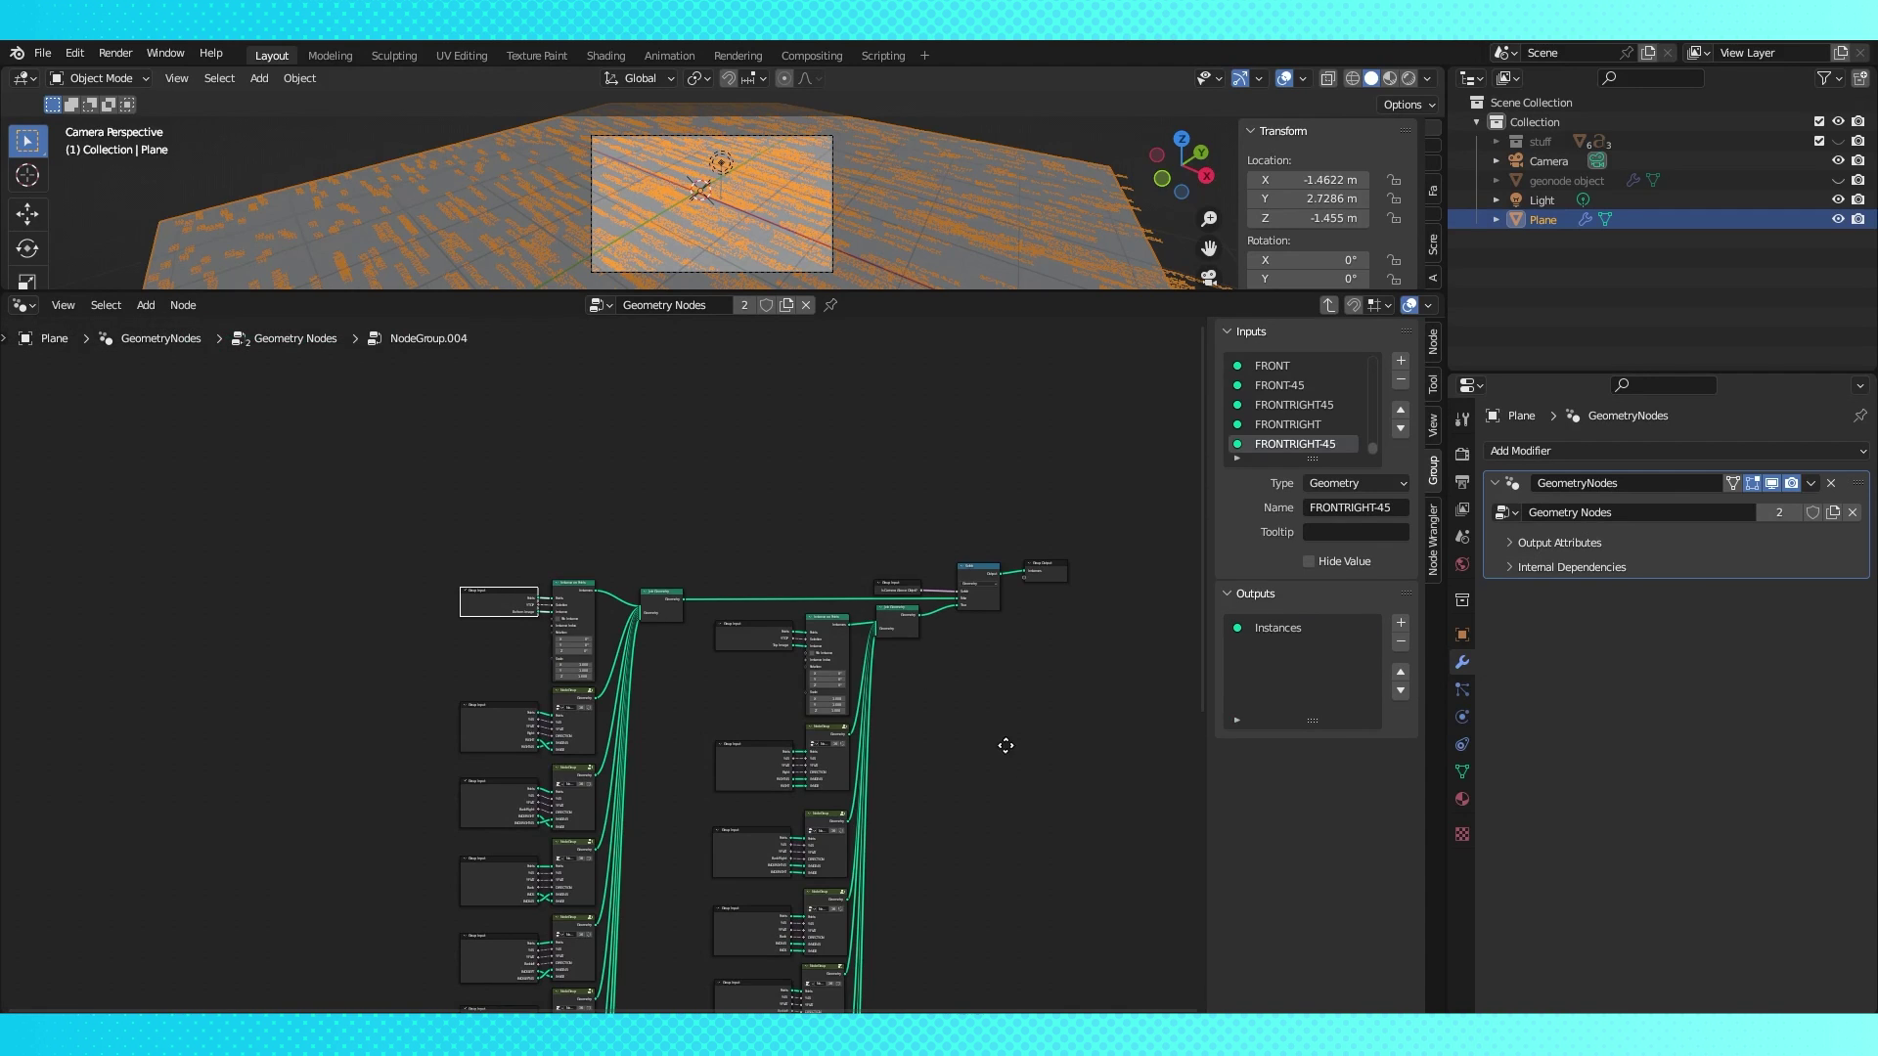
{"action": "middle_click_drag", "start_coordinate": [1006, 745], "coordinate": [978, 524]}
{"action": "scroll", "coordinate": [973, 679], "scroll_direction": "down", "scroll_amount": 3}
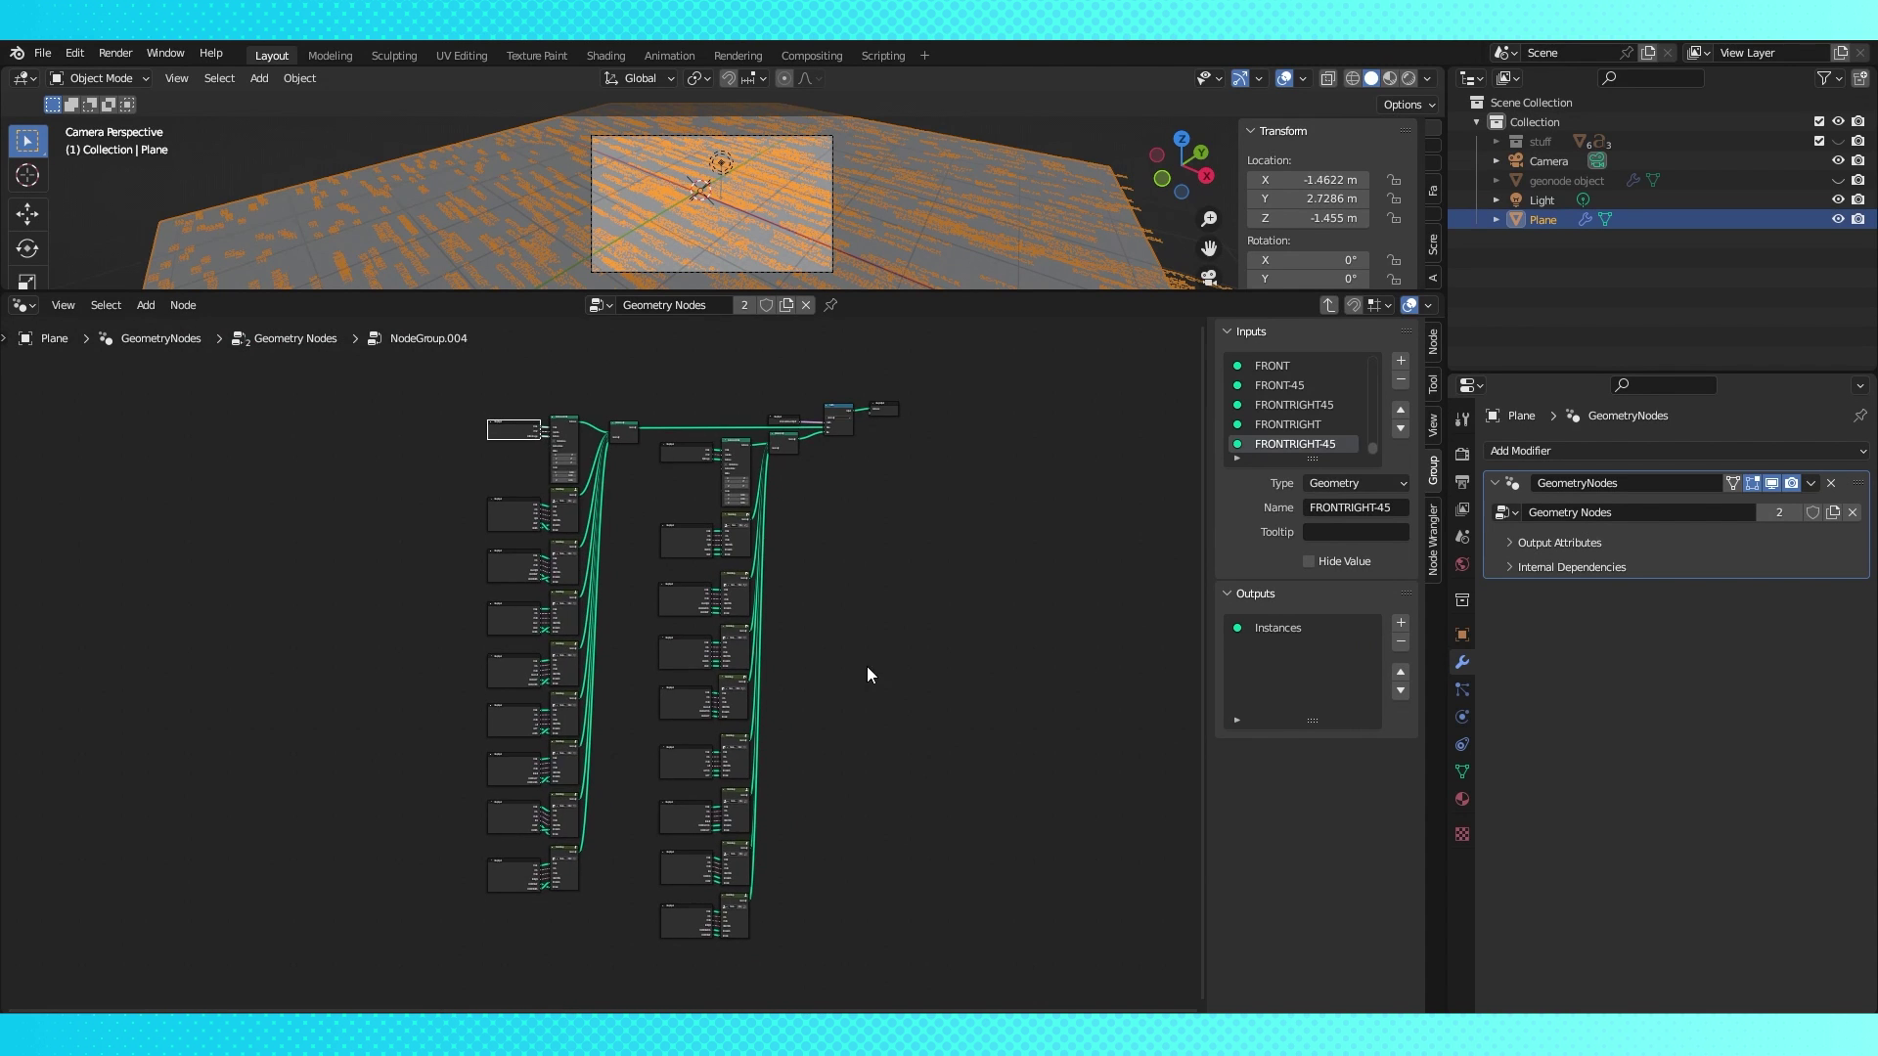
{"action": "key", "text": "Tab"}
- Examine the String to Curves nodes and the camera-above-object comparison feeding the large node group
{"action": "scroll", "coordinate": [825, 647], "scroll_direction": "up", "scroll_amount": 5}
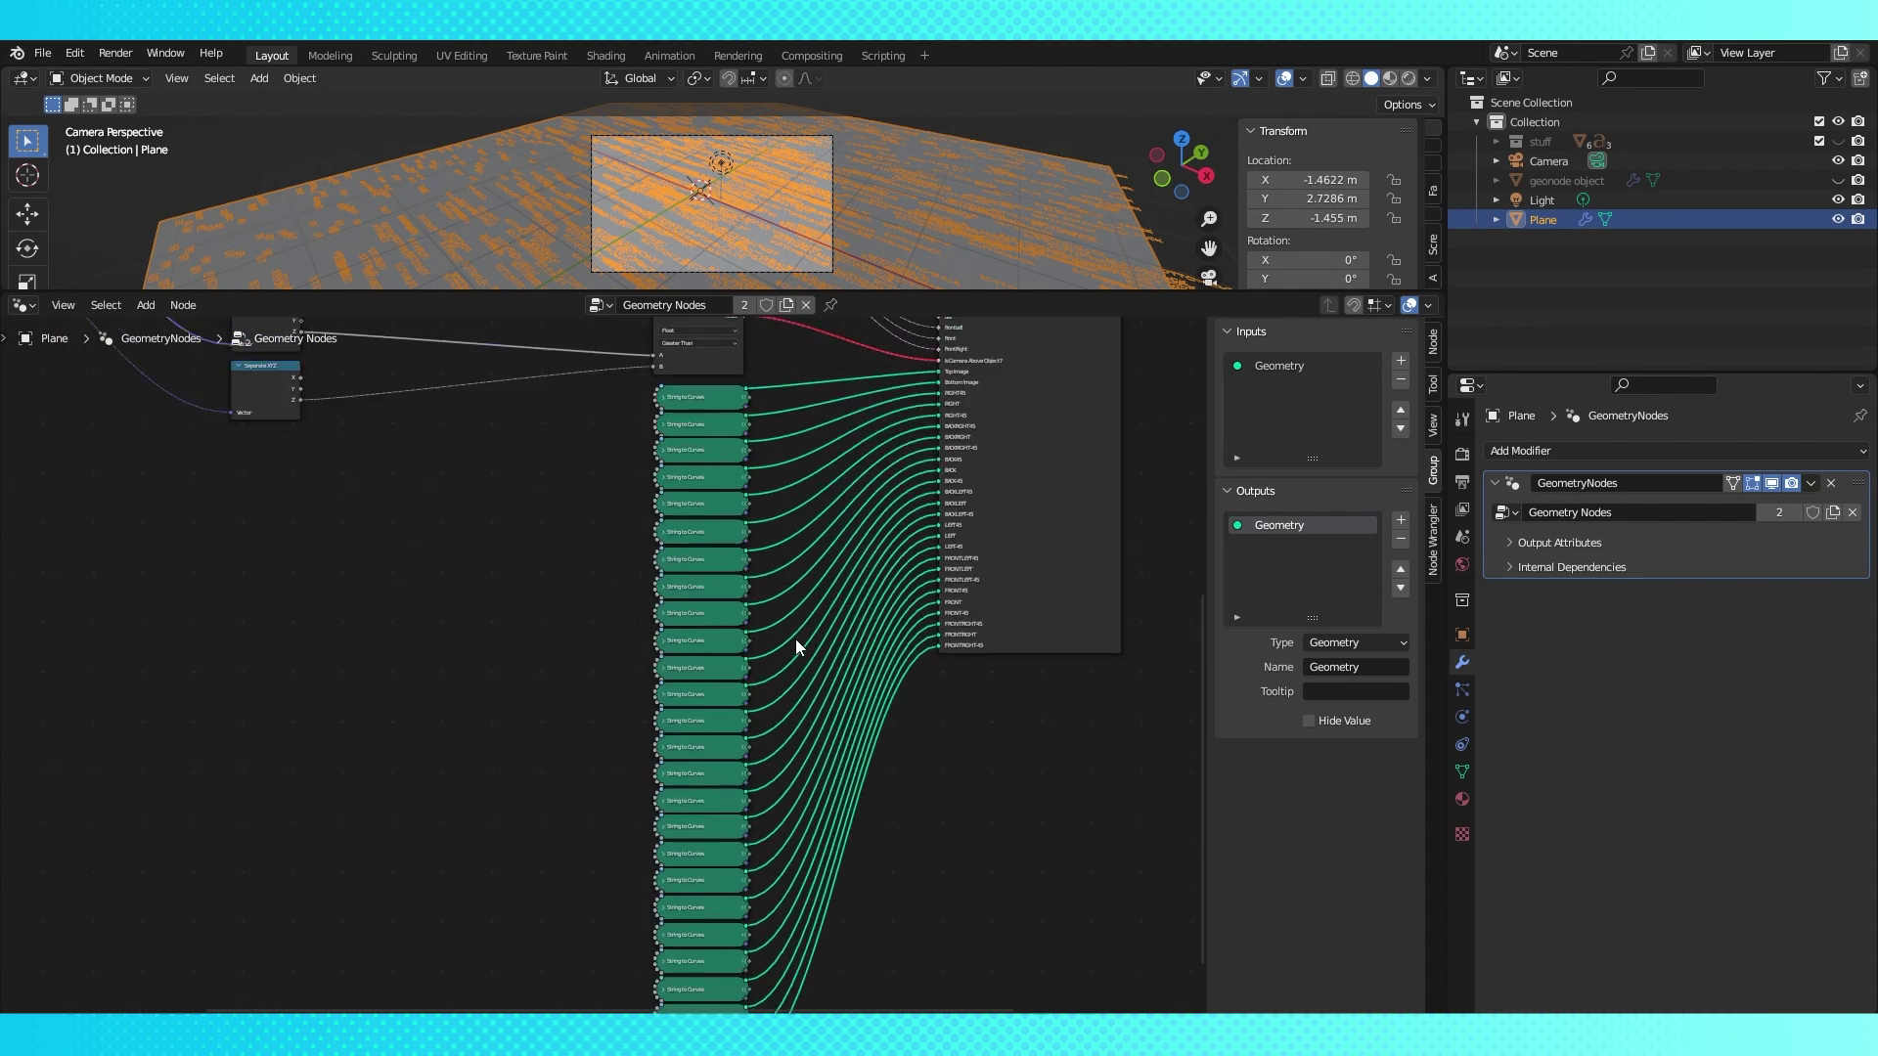
{"action": "scroll", "coordinate": [795, 638], "scroll_direction": "up", "scroll_amount": 3}
{"action": "middle_click_drag", "start_coordinate": [797, 635], "coordinate": [853, 620]}
{"action": "middle_click_drag", "start_coordinate": [825, 435], "coordinate": [696, 651]}
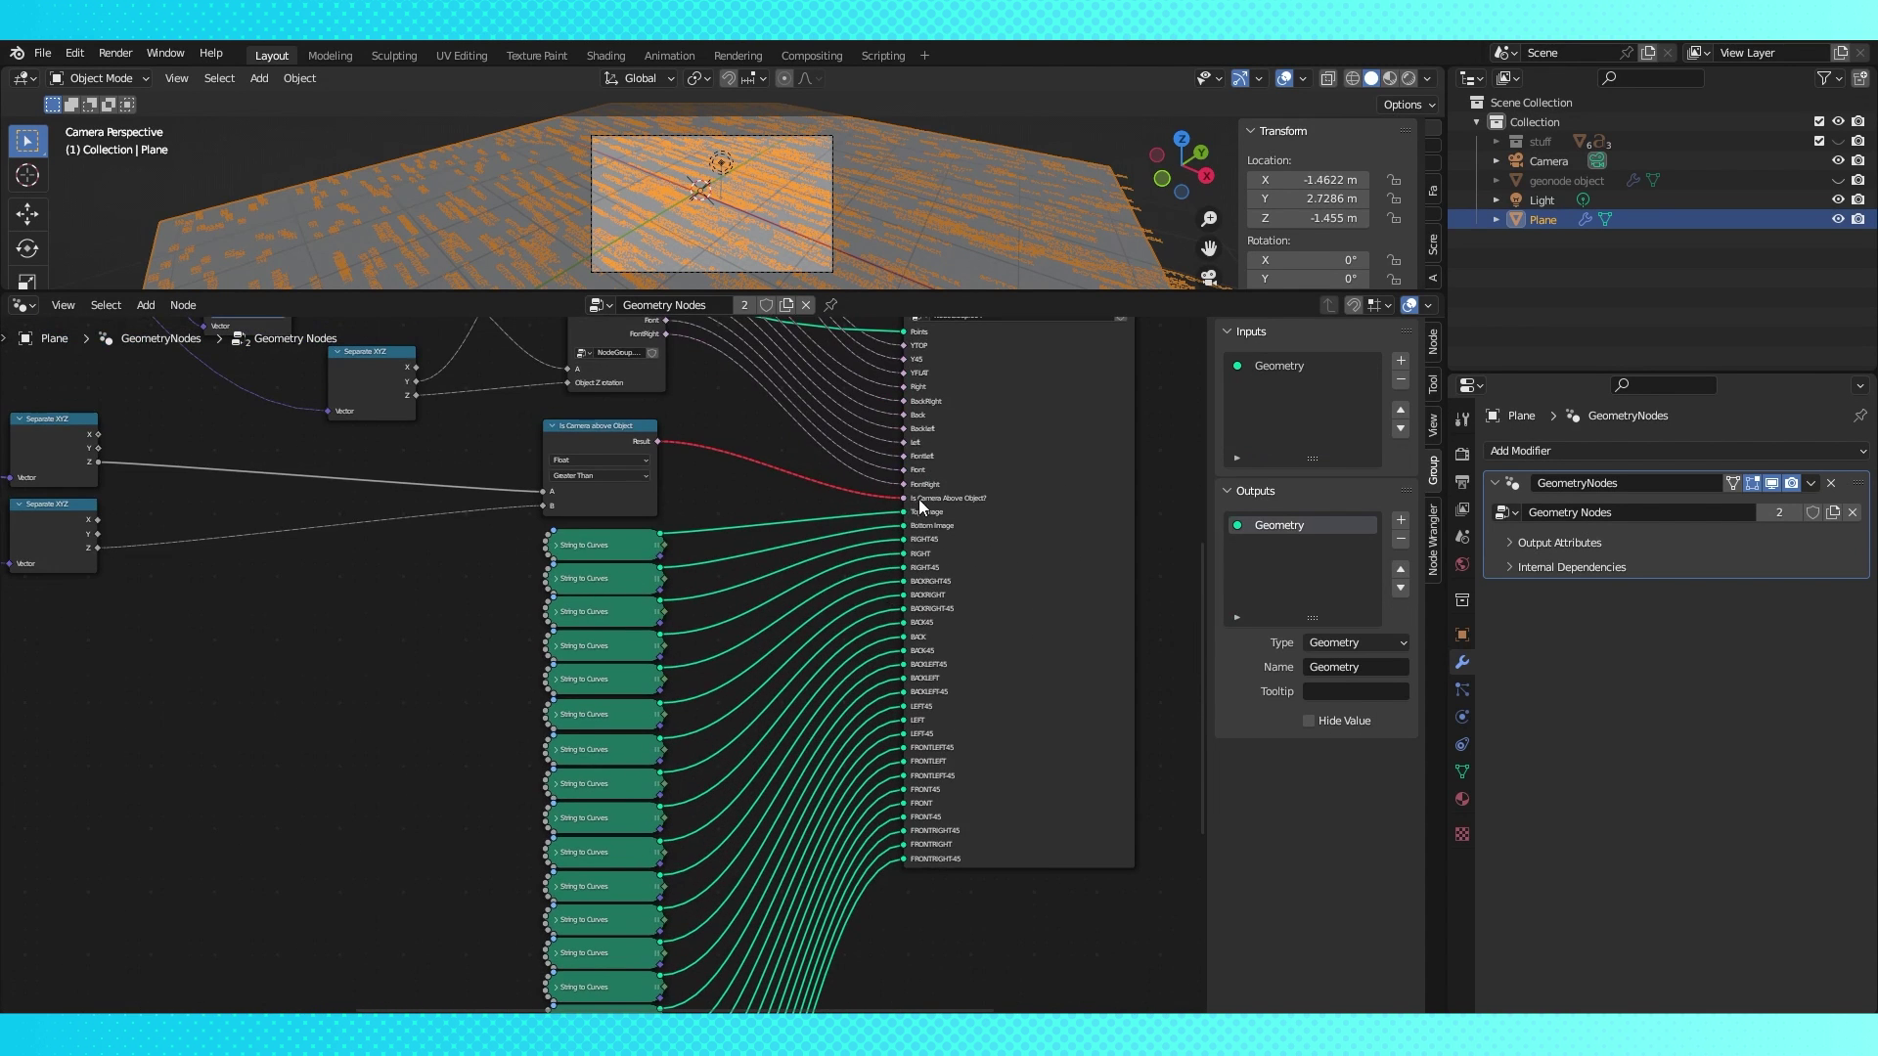
{"action": "scroll", "coordinate": [1076, 890], "scroll_direction": "down", "scroll_amount": 7}
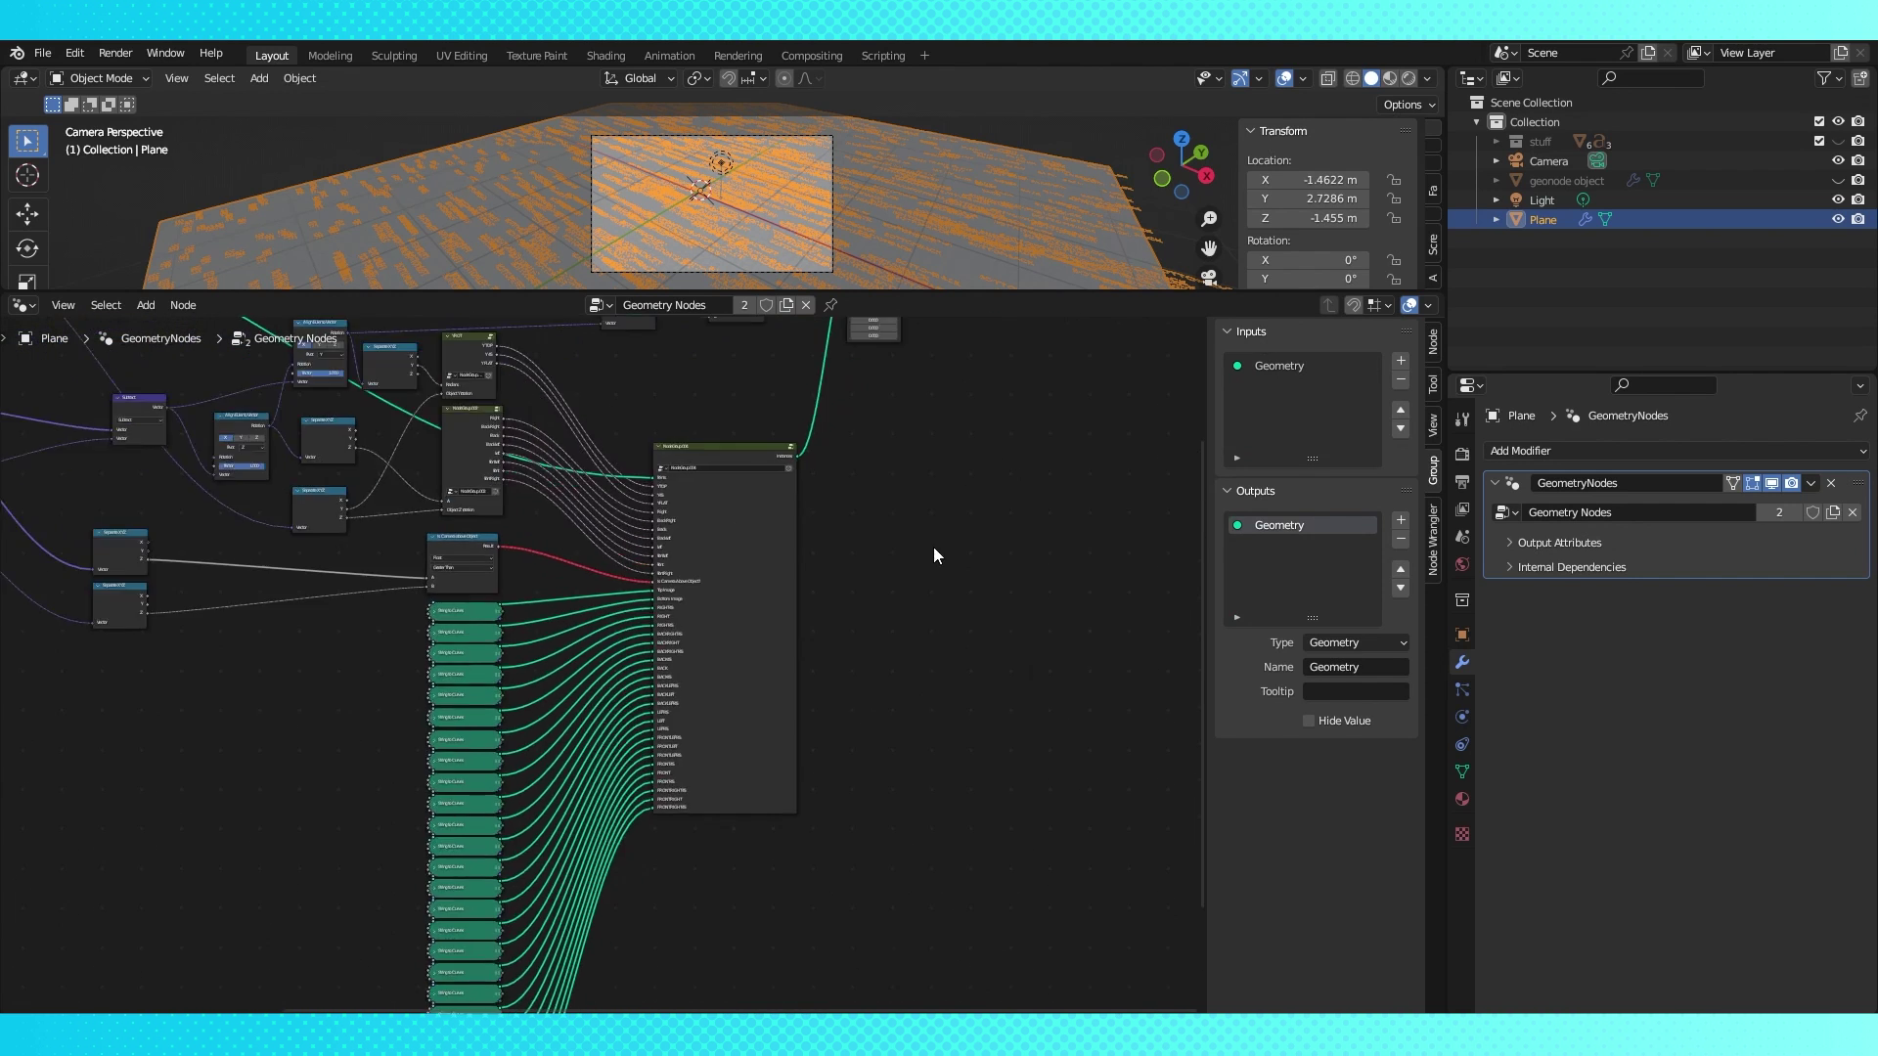
{"action": "middle_click_drag", "start_coordinate": [900, 663], "coordinate": [964, 591]}
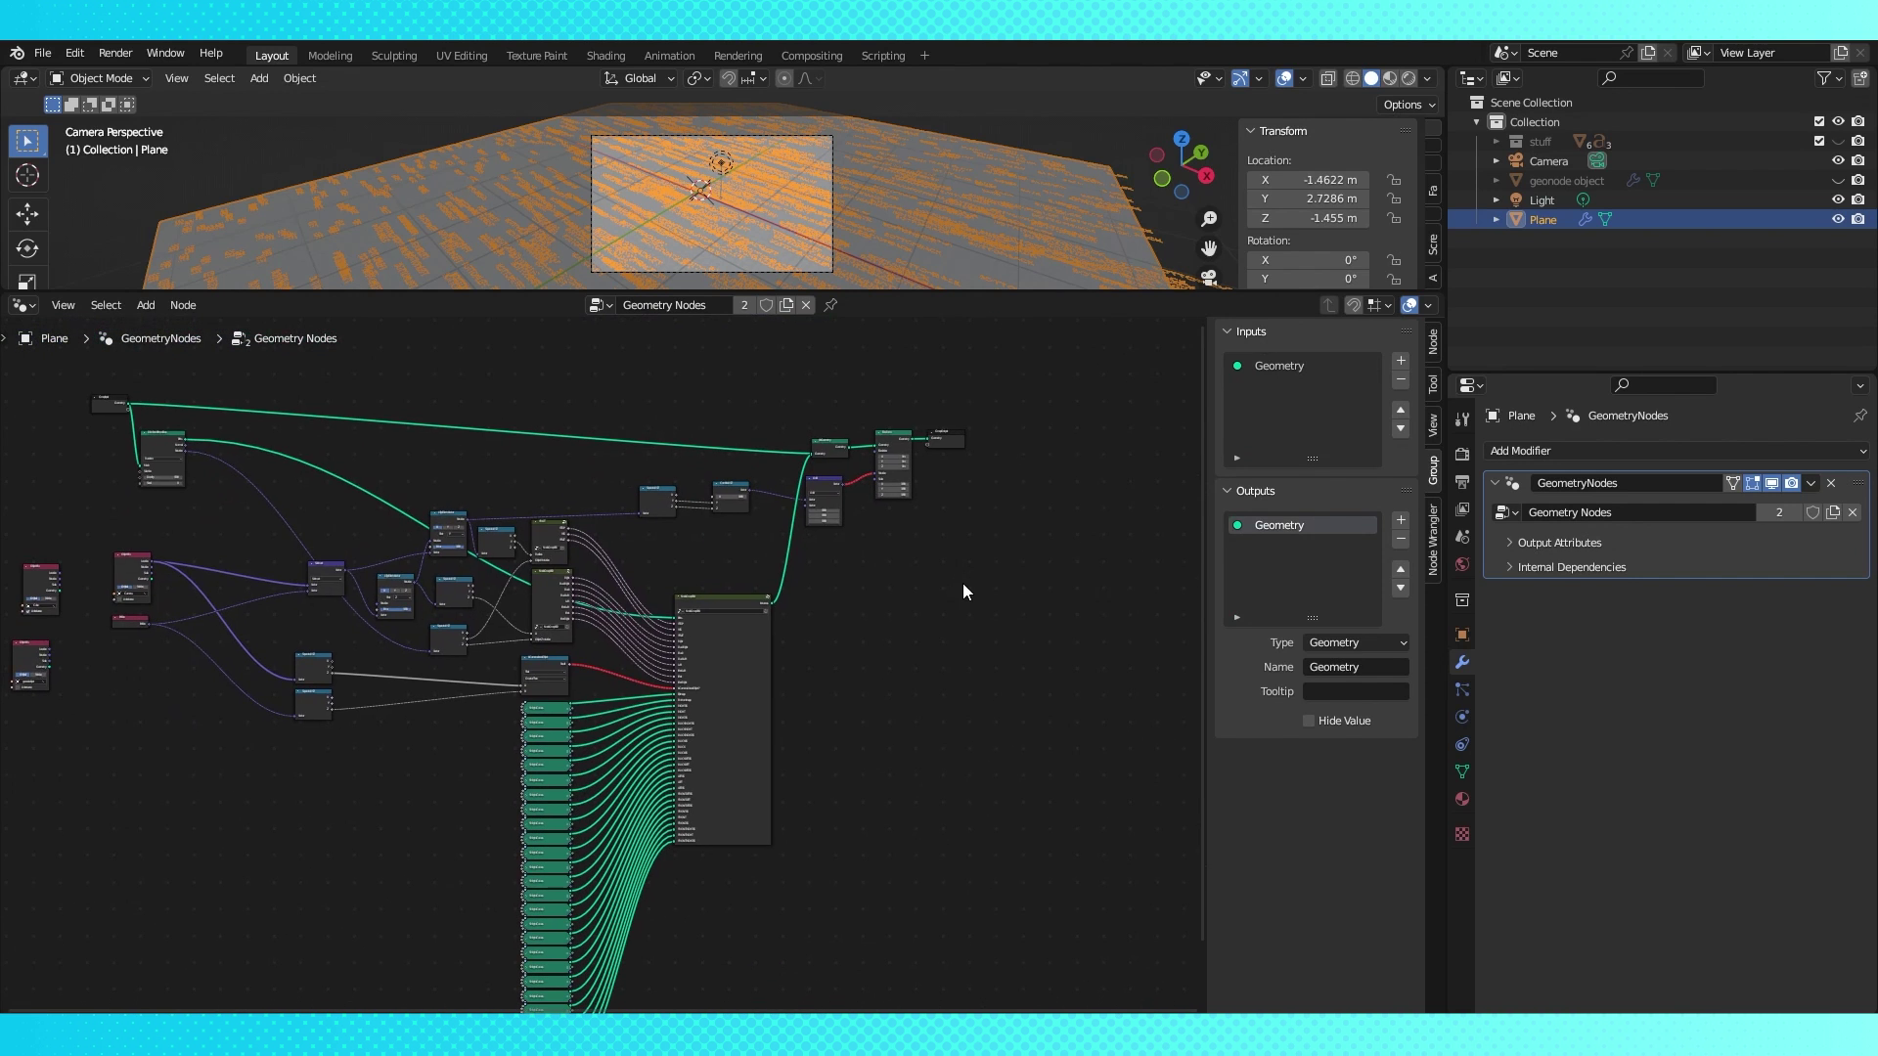